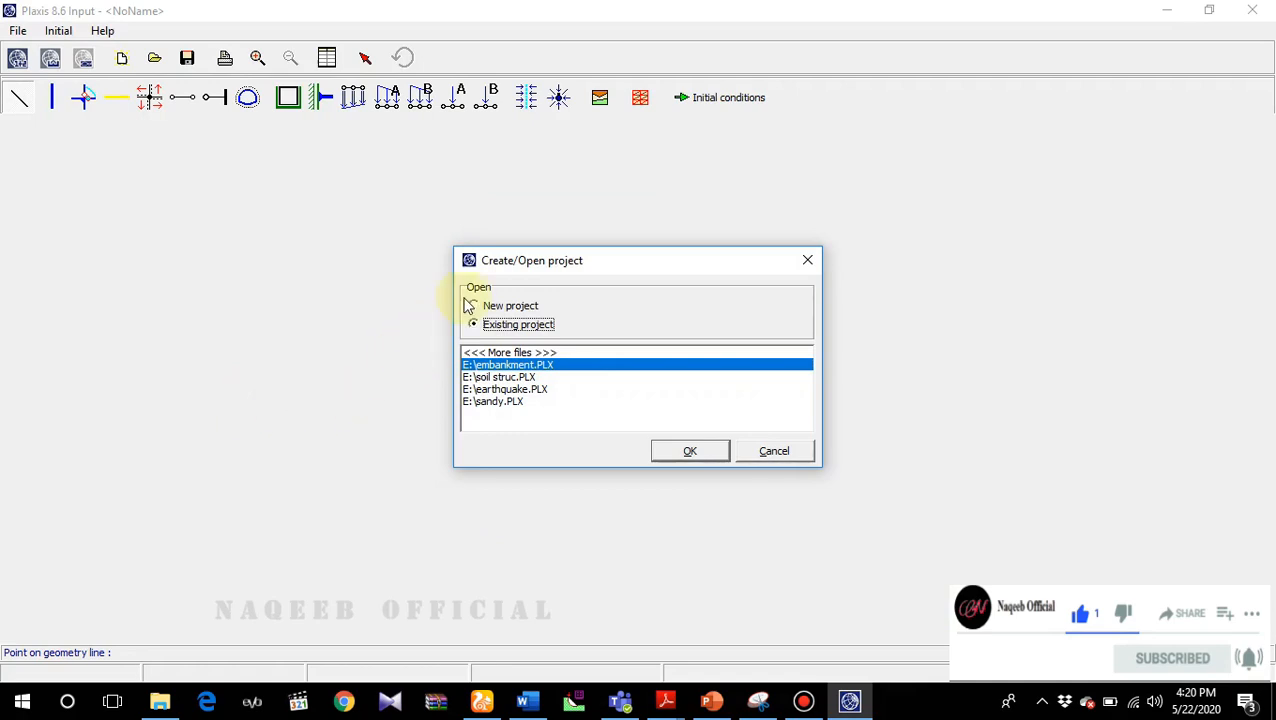
- Create a new project and set its title to "soil structure interaction"
left_click(474, 305)
left_click(688, 452)
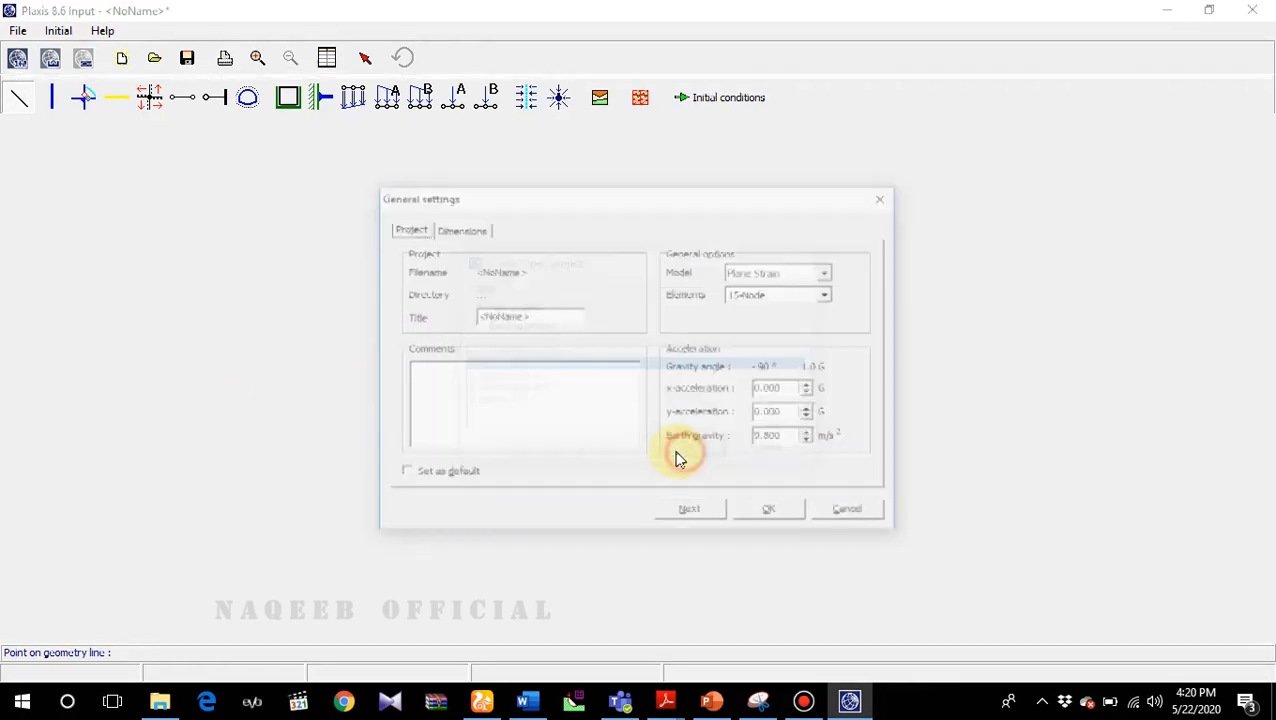
left_click(544, 316)
left_click_drag(544, 316, 477, 316)
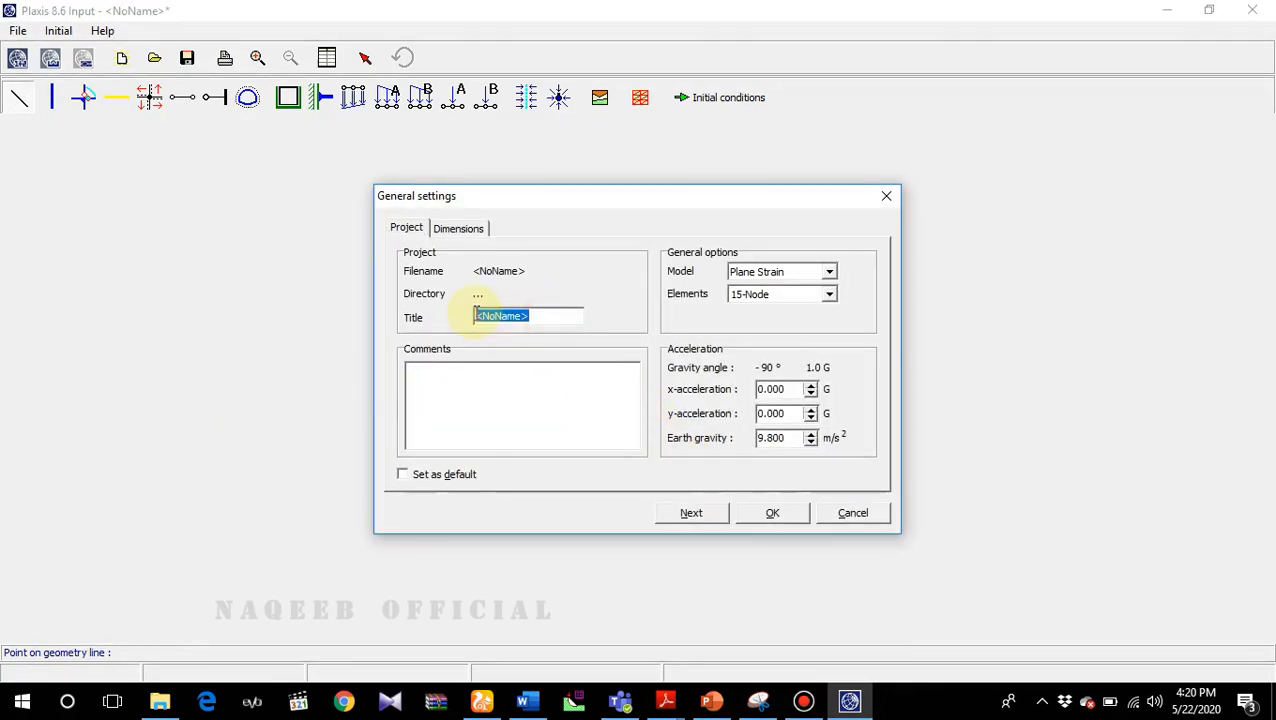
type("ea")
key("BackSpace")
key("BackSpace")
key("BackSpace")
key("BackSpace")
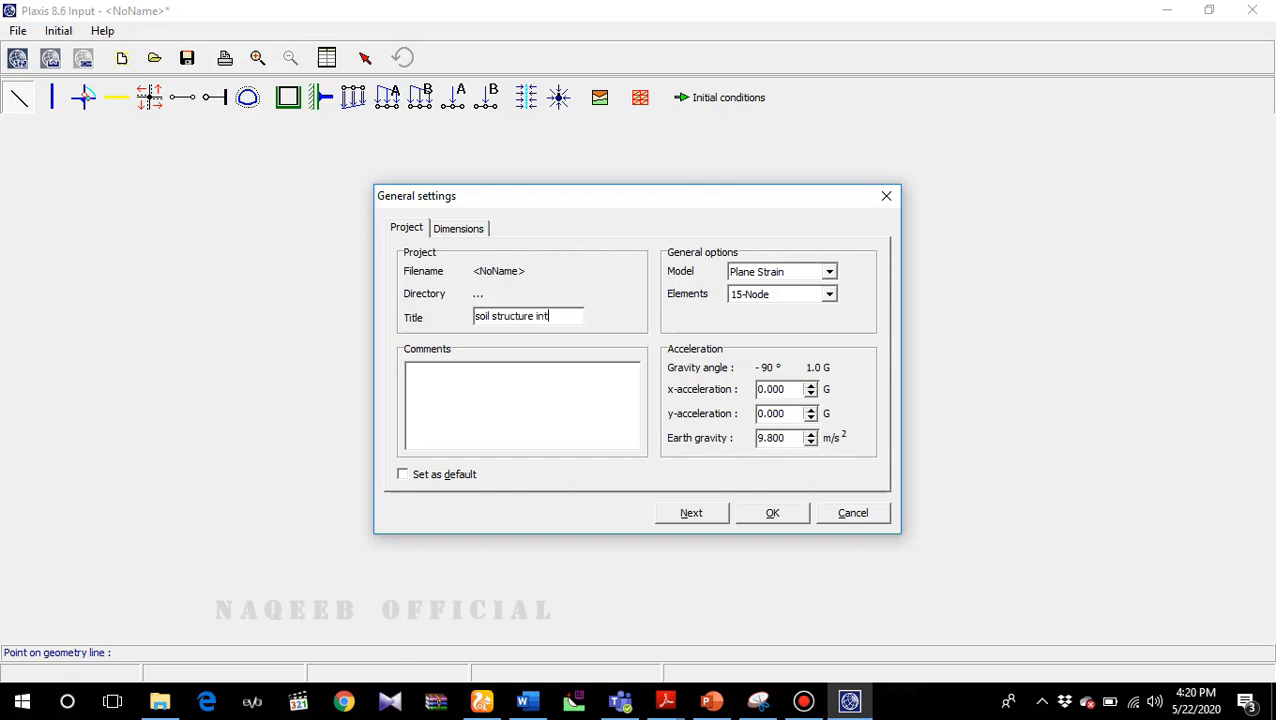
type("on")
- Set the time unit to s and the right geometry dimension to 150 m, and apply the general settings
left_click(471, 230)
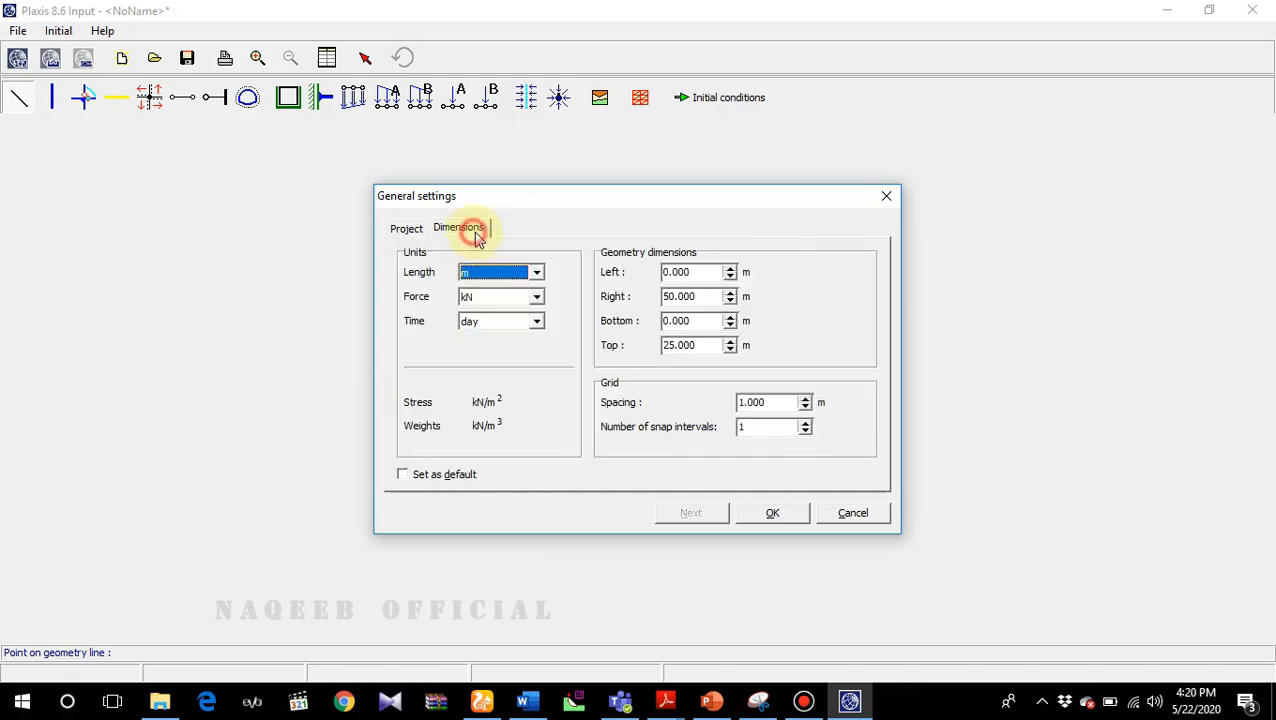
left_click(536, 322)
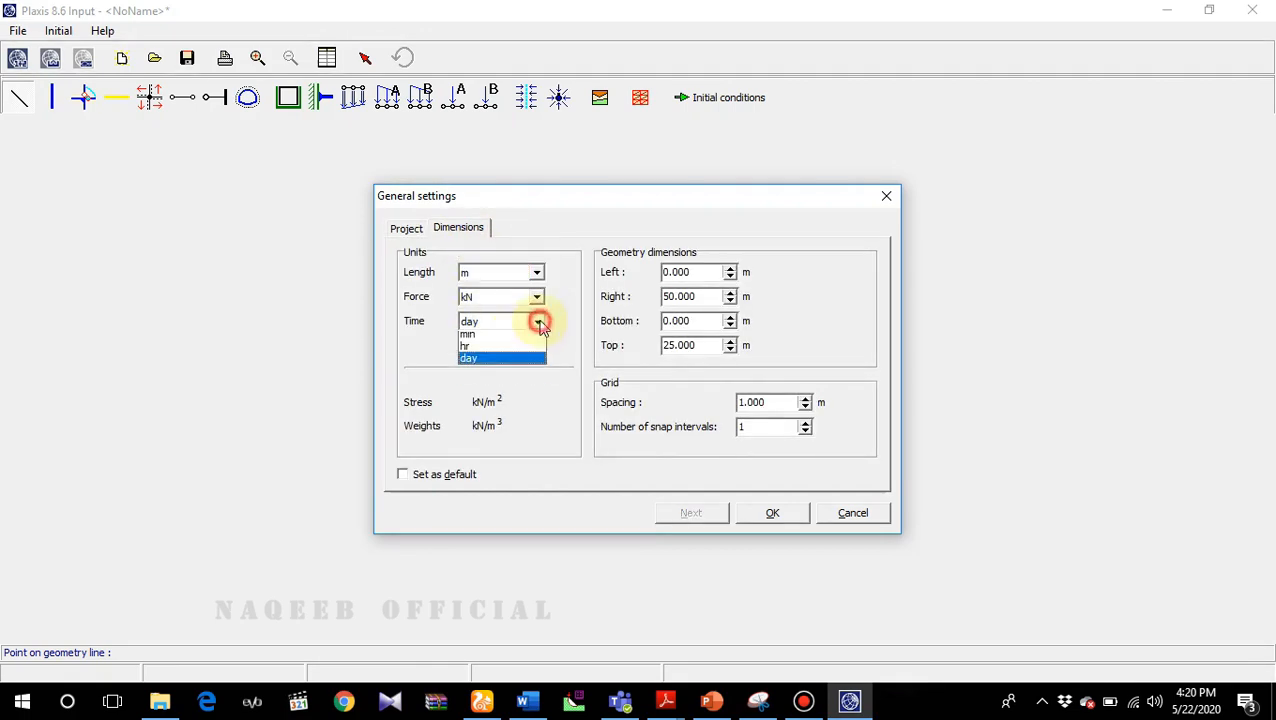
left_click(505, 340)
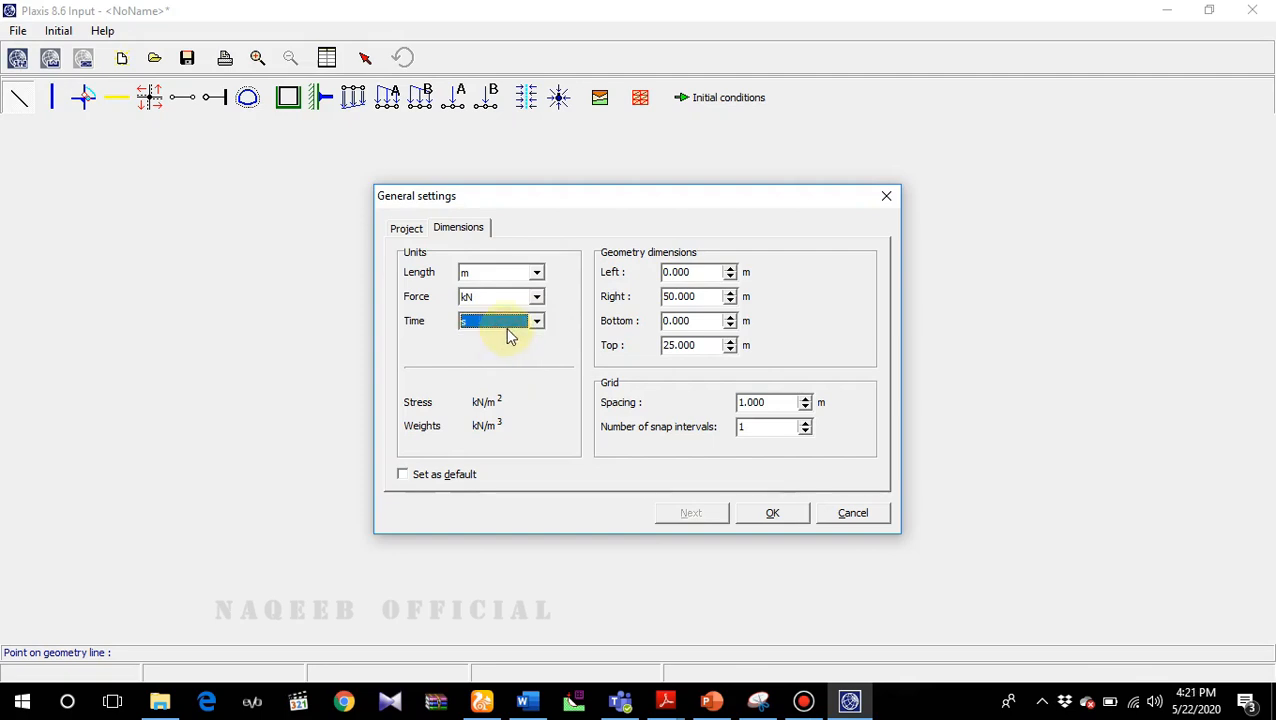
left_click_drag(705, 296, 644, 298)
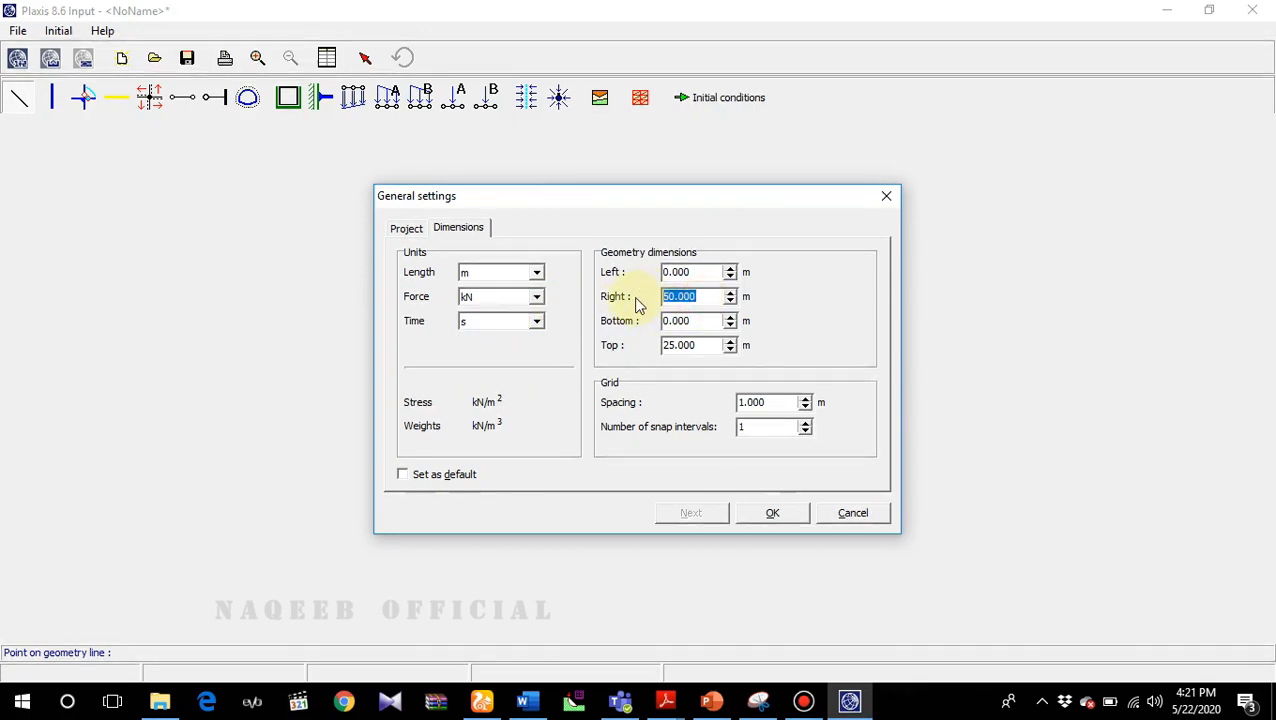
type("150")
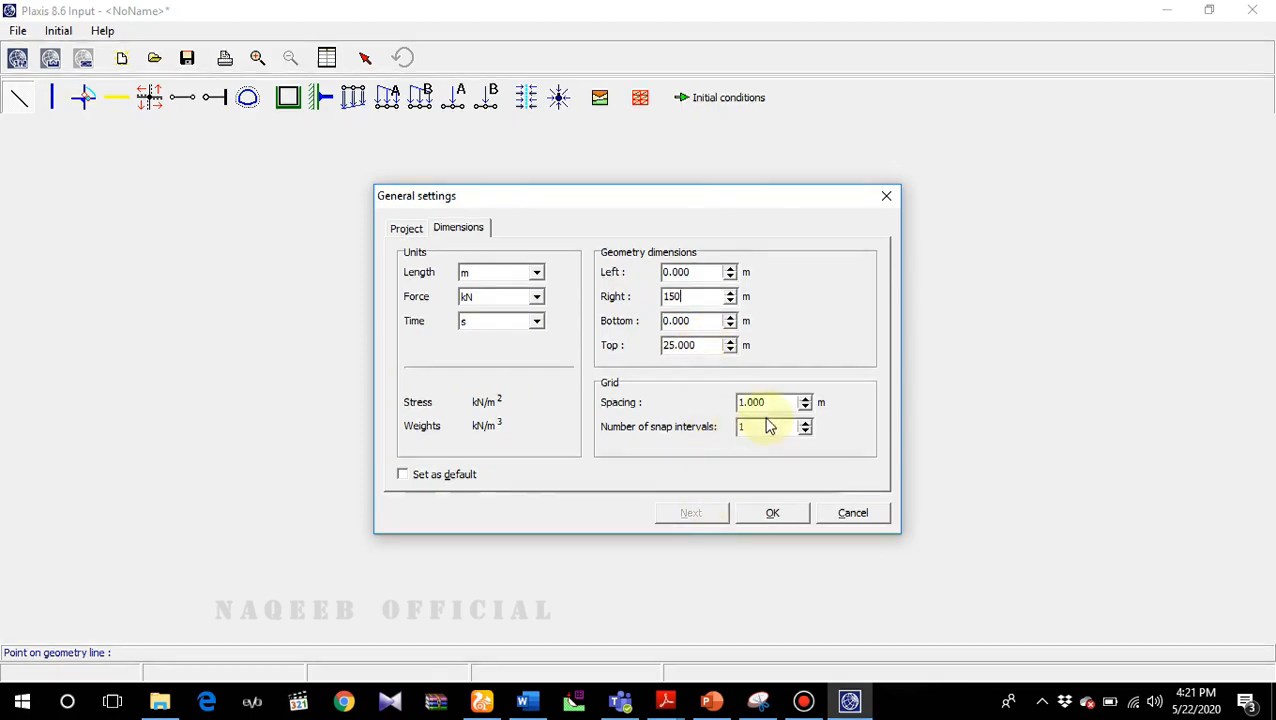
left_click(768, 516)
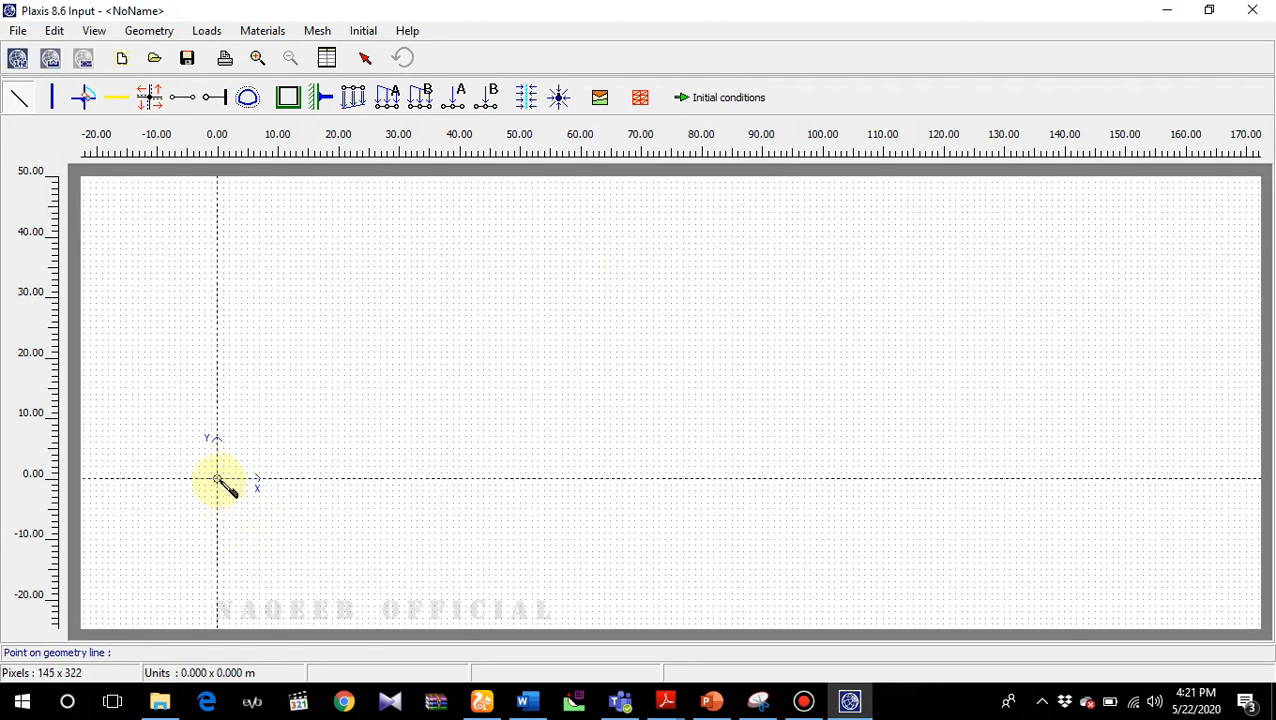
- Draw the closed rectangular soil cluster with geometry lines through (0, 0), (100, 0), (100, 20) and (0, 20) m
left_click(217, 479)
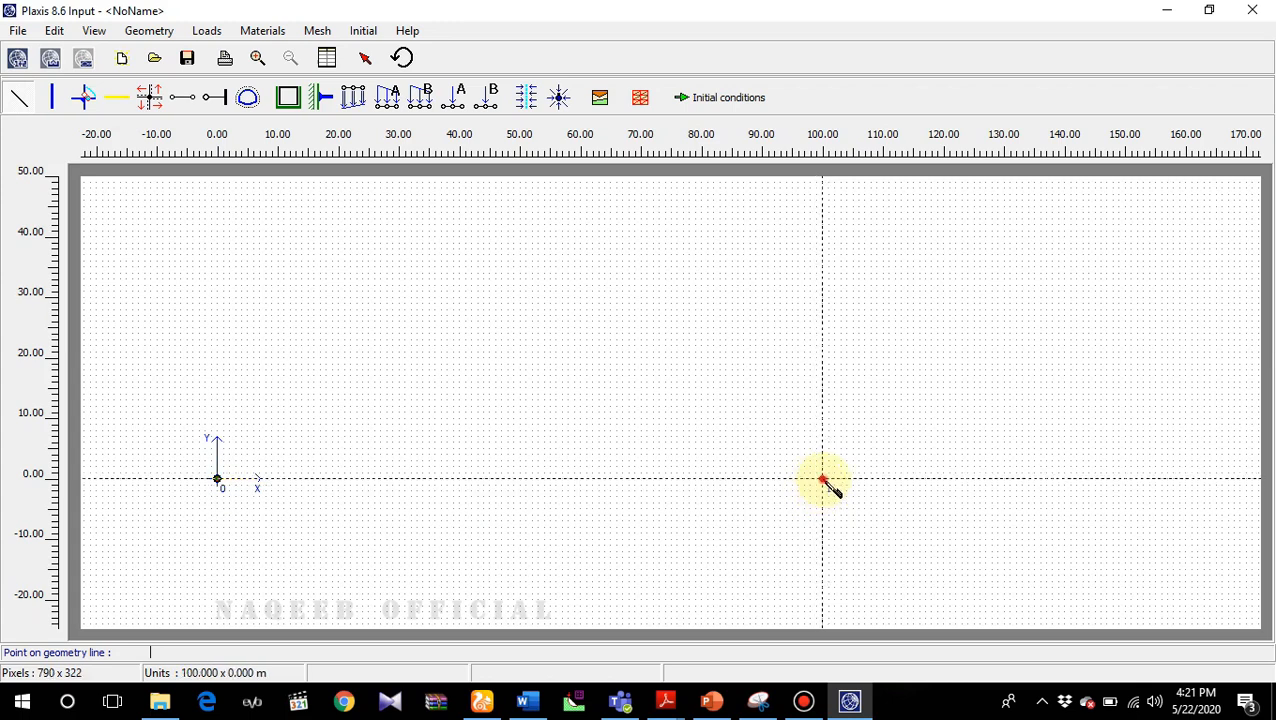
left_click(822, 480)
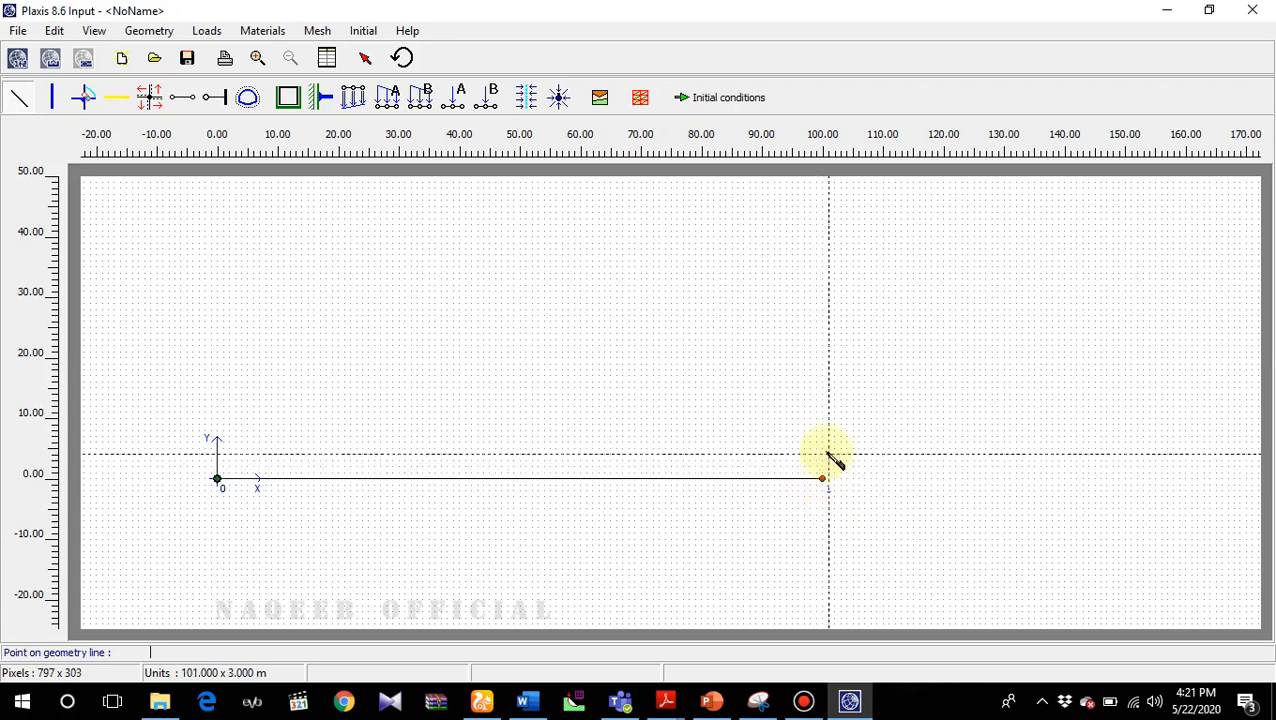
left_click(822, 358)
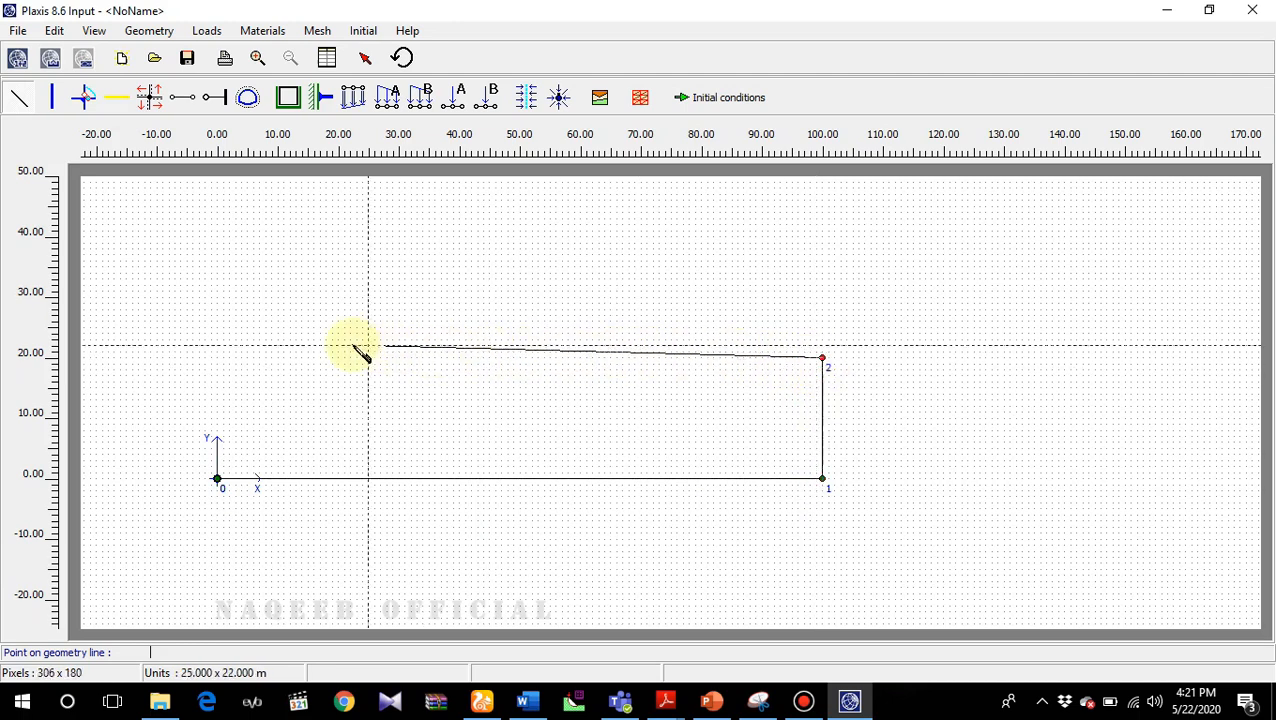
left_click(218, 358)
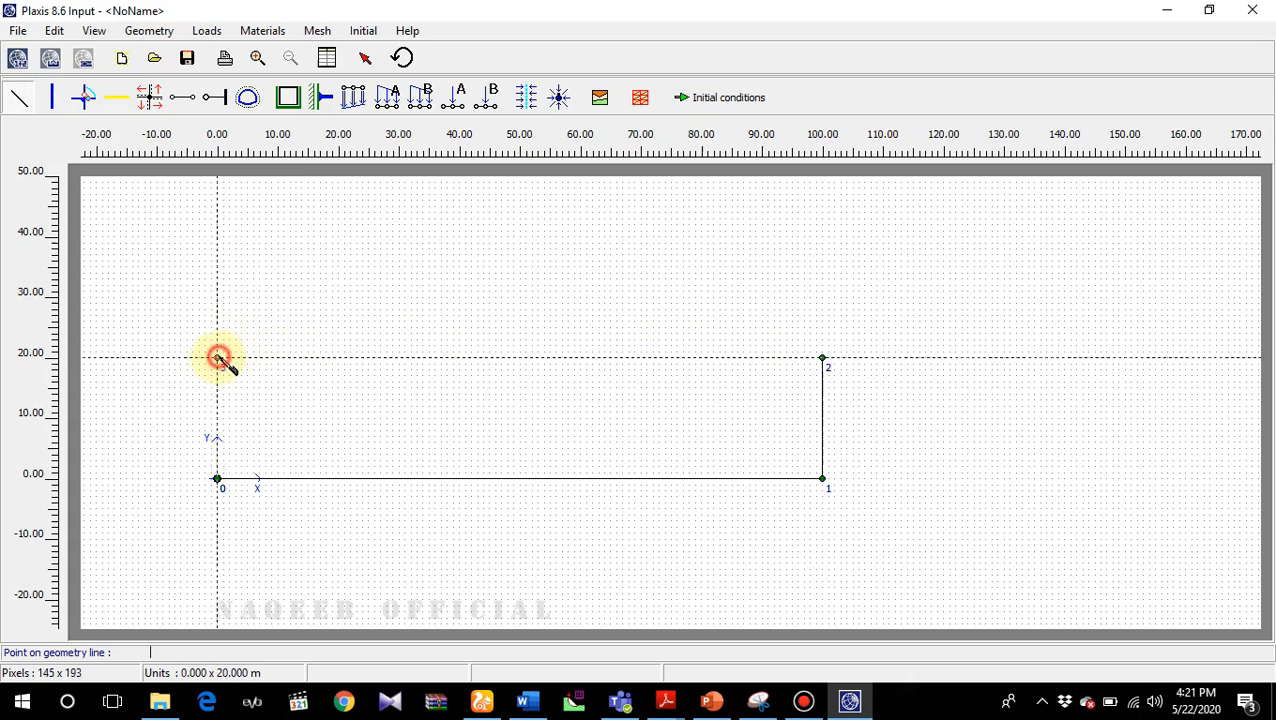
left_click(219, 478)
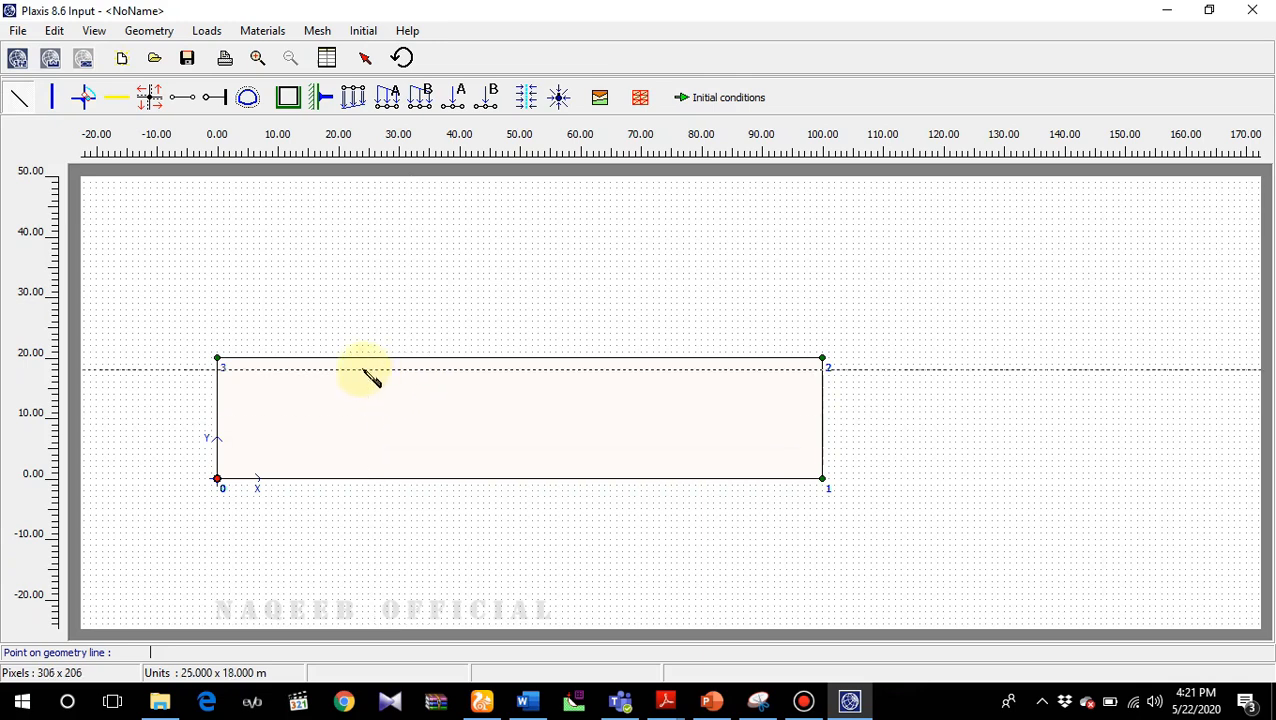
- Draw the building outline as a closed plate chain from x = 47 to 53 m, rising to y = 32 m with its base at y = 18 m
left_click(57, 101)
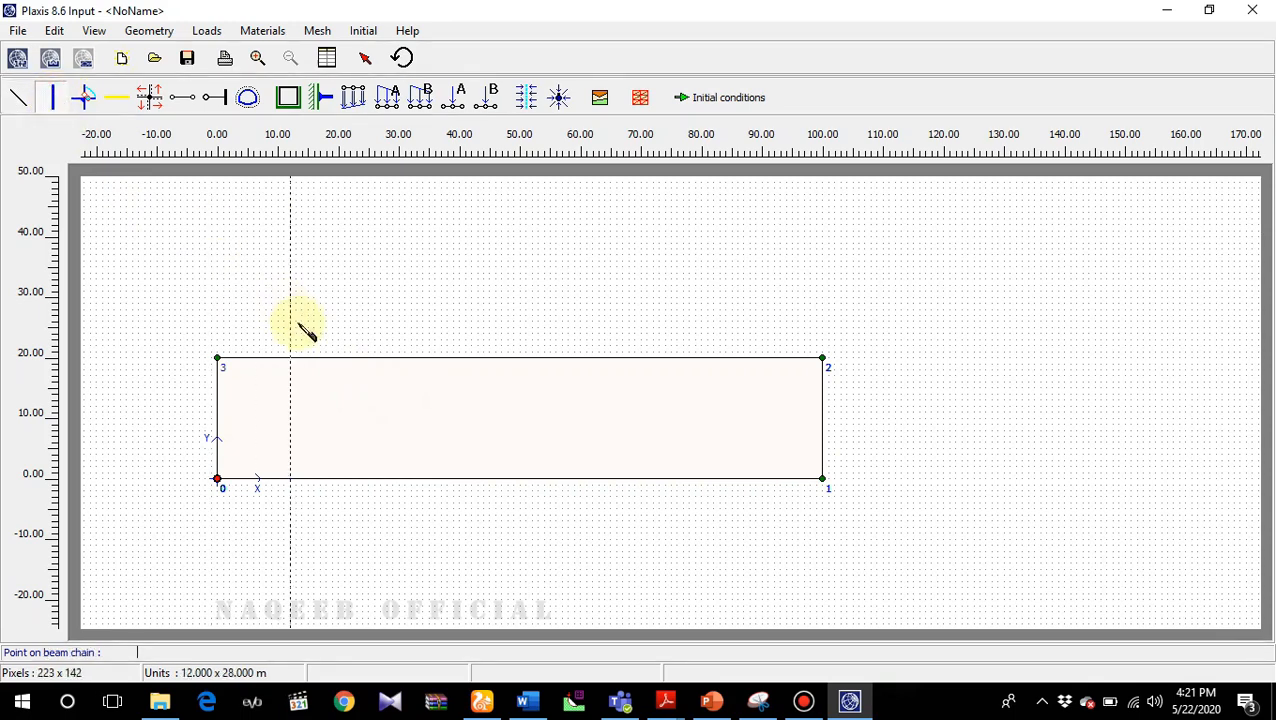
left_click(538, 358)
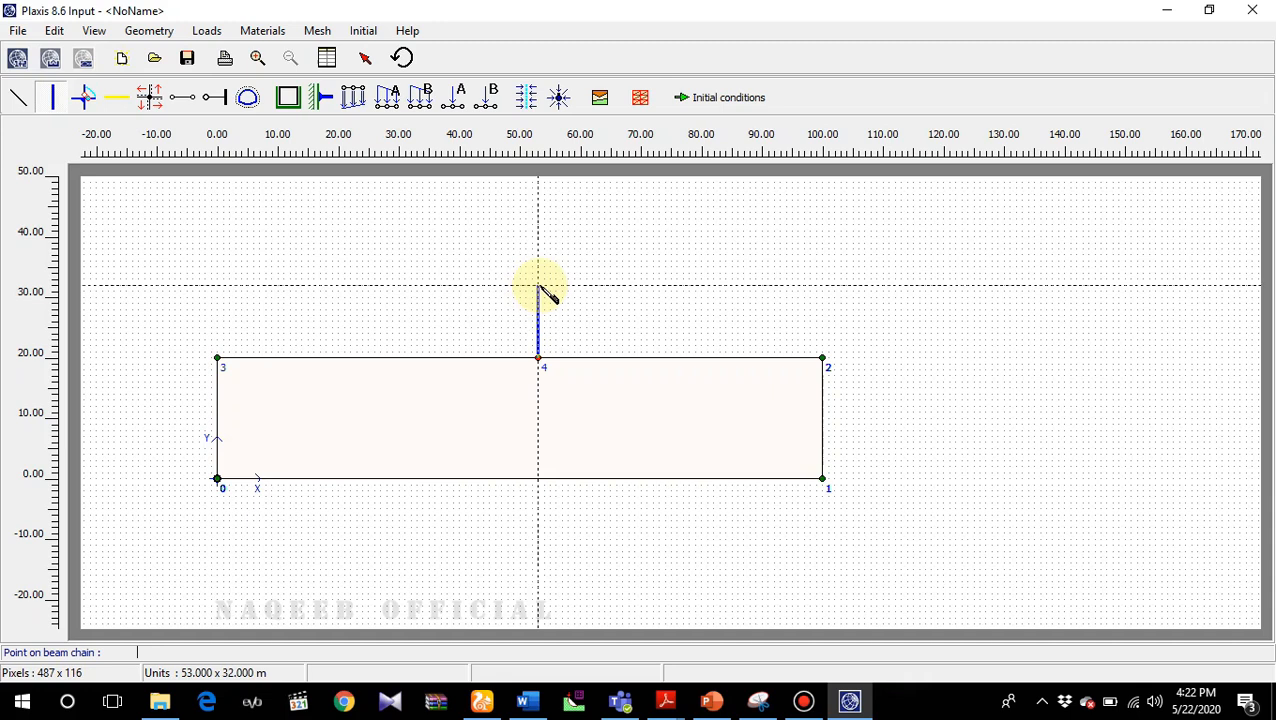
left_click(539, 287)
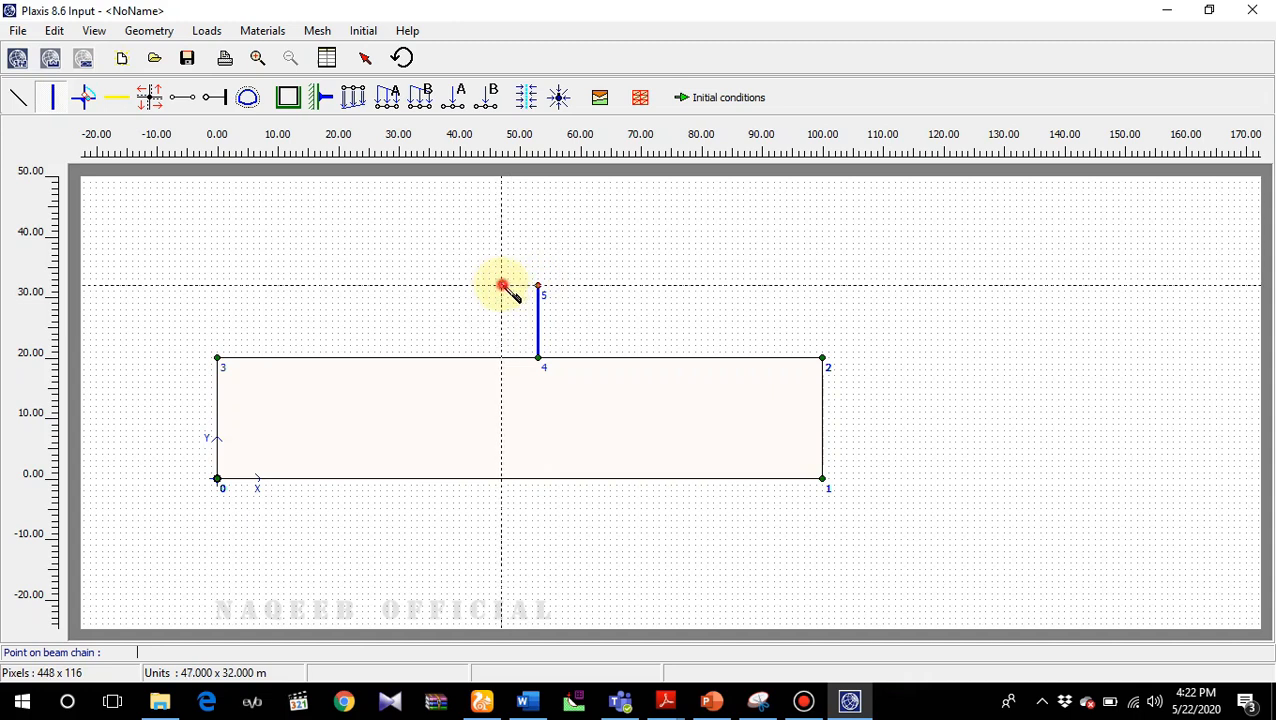
left_click(501, 287)
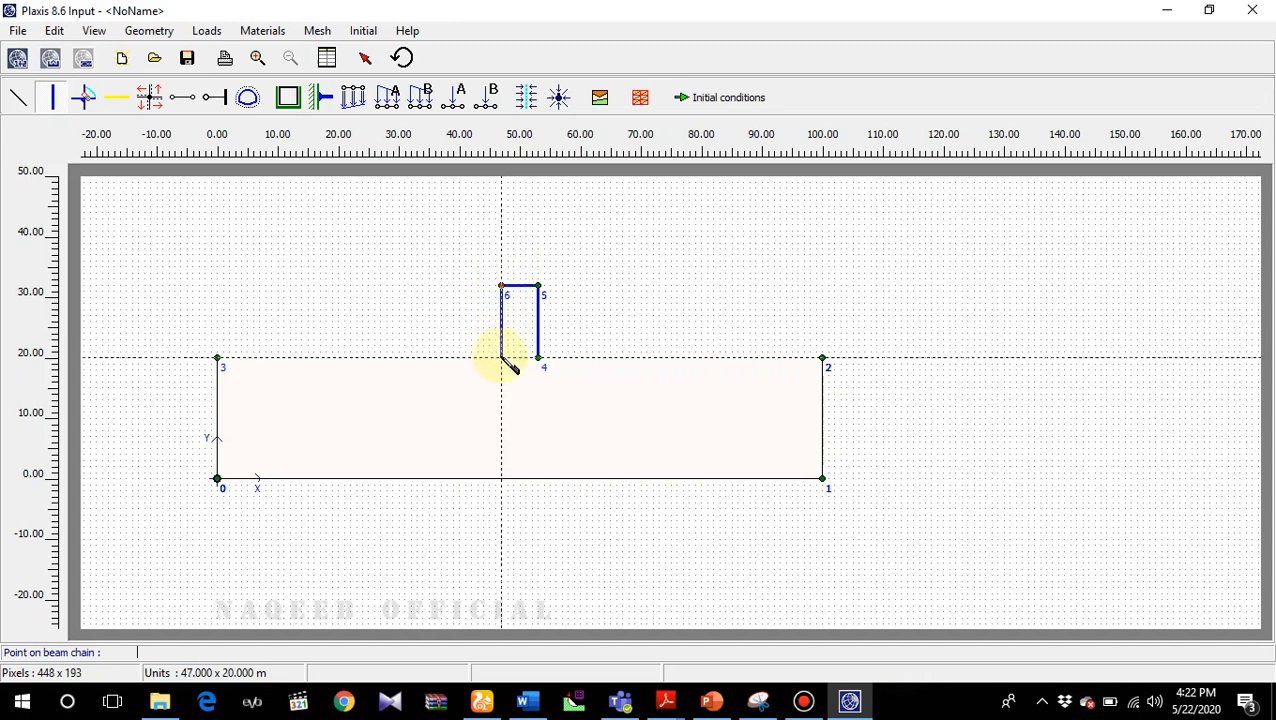
left_click(502, 358)
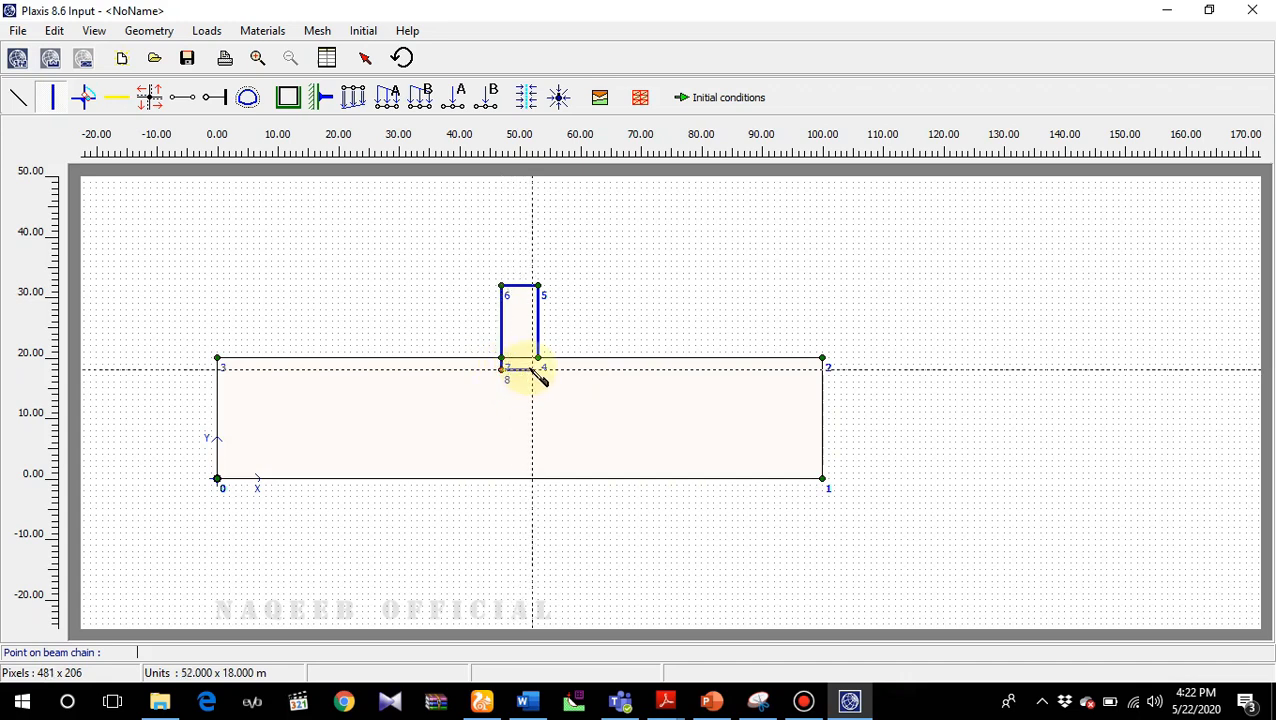
left_click(538, 370)
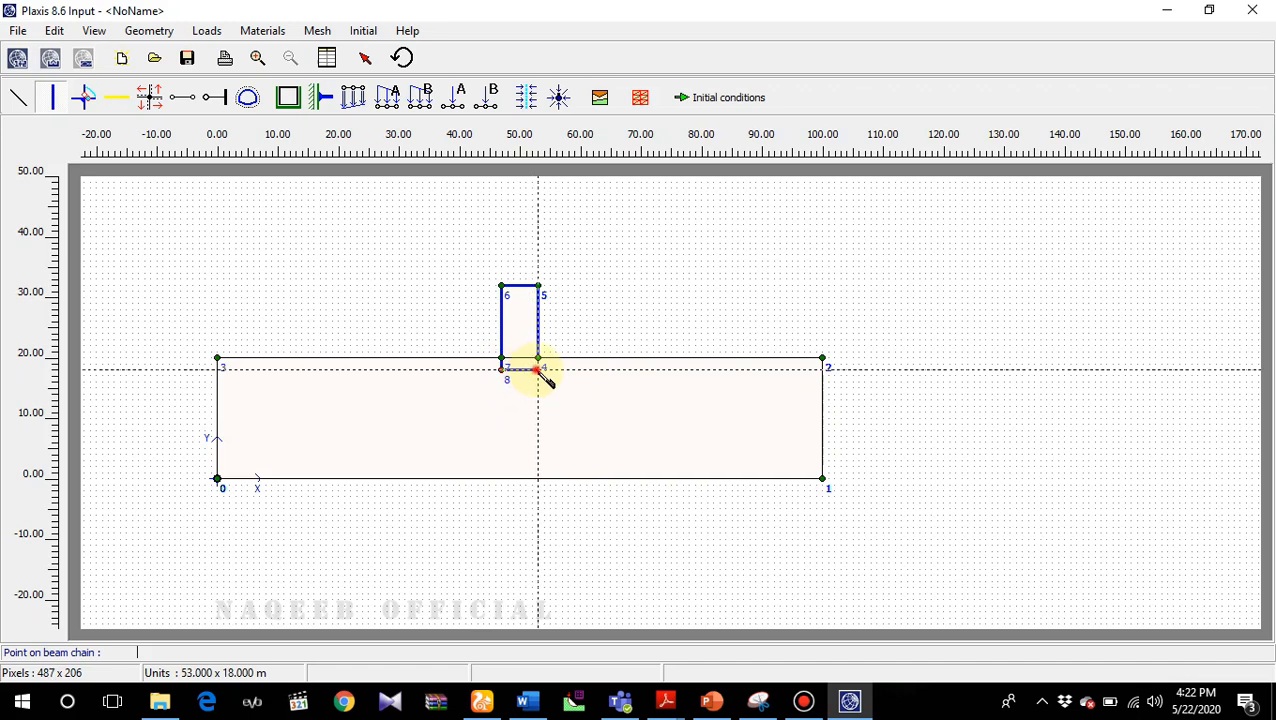
left_click(538, 357)
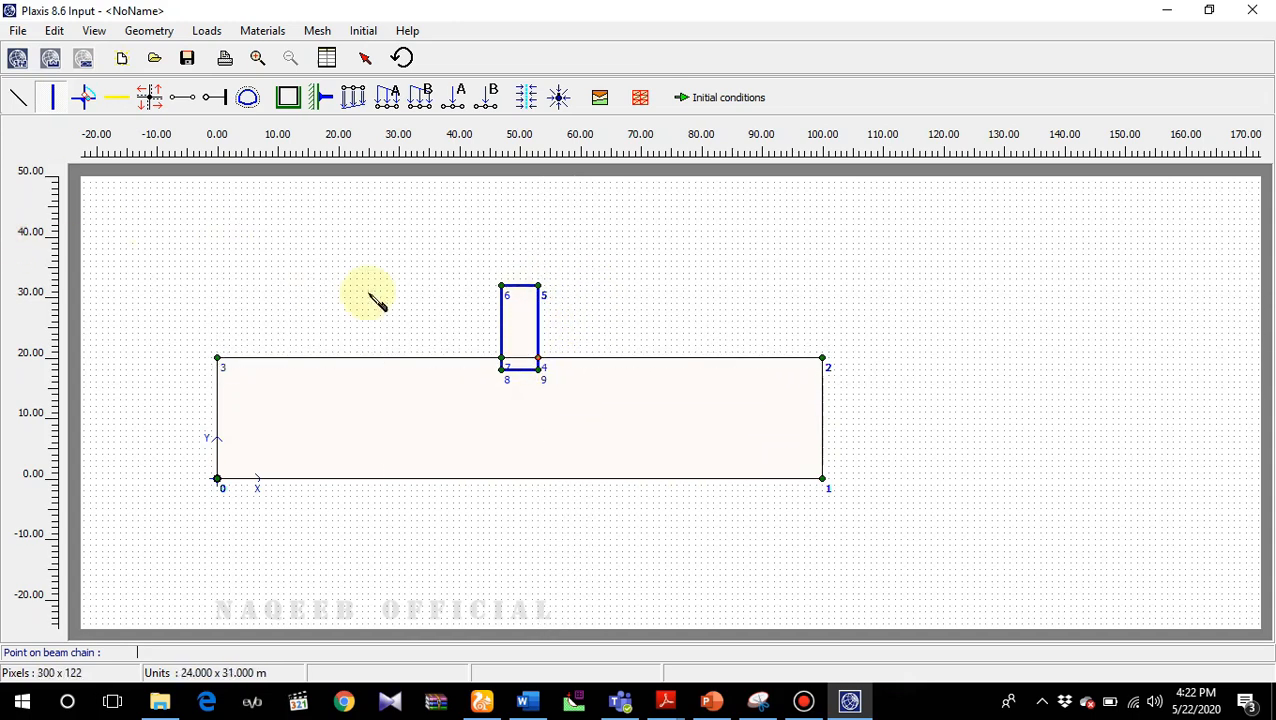
- Add horizontal floor plates between the building walls at y = 20 m and y = 23 m
left_click(54, 98)
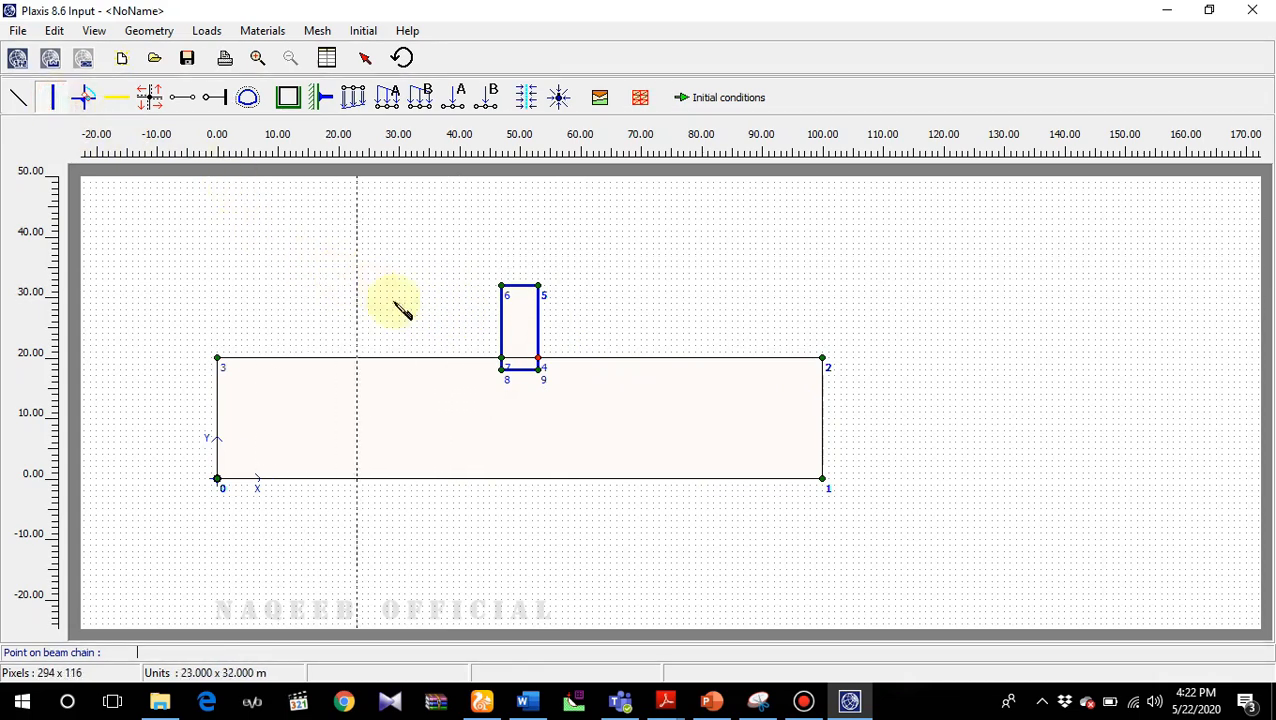
left_click(537, 358)
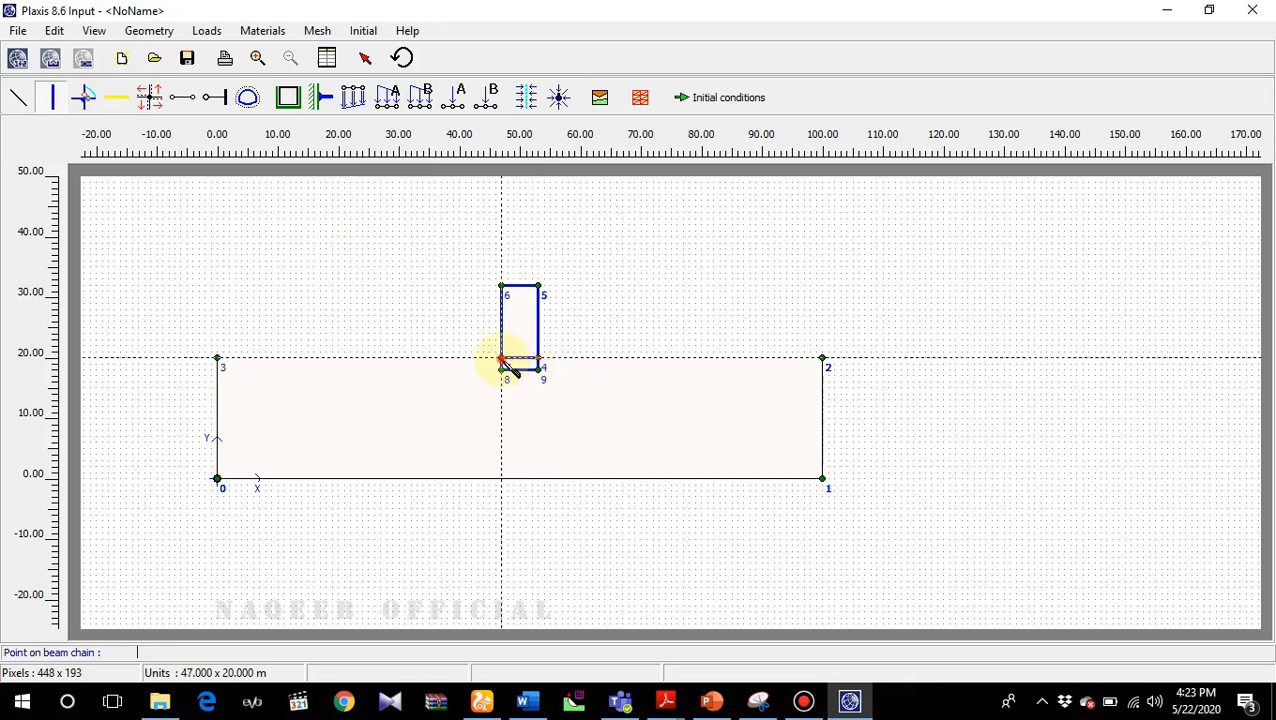
double_click(503, 360)
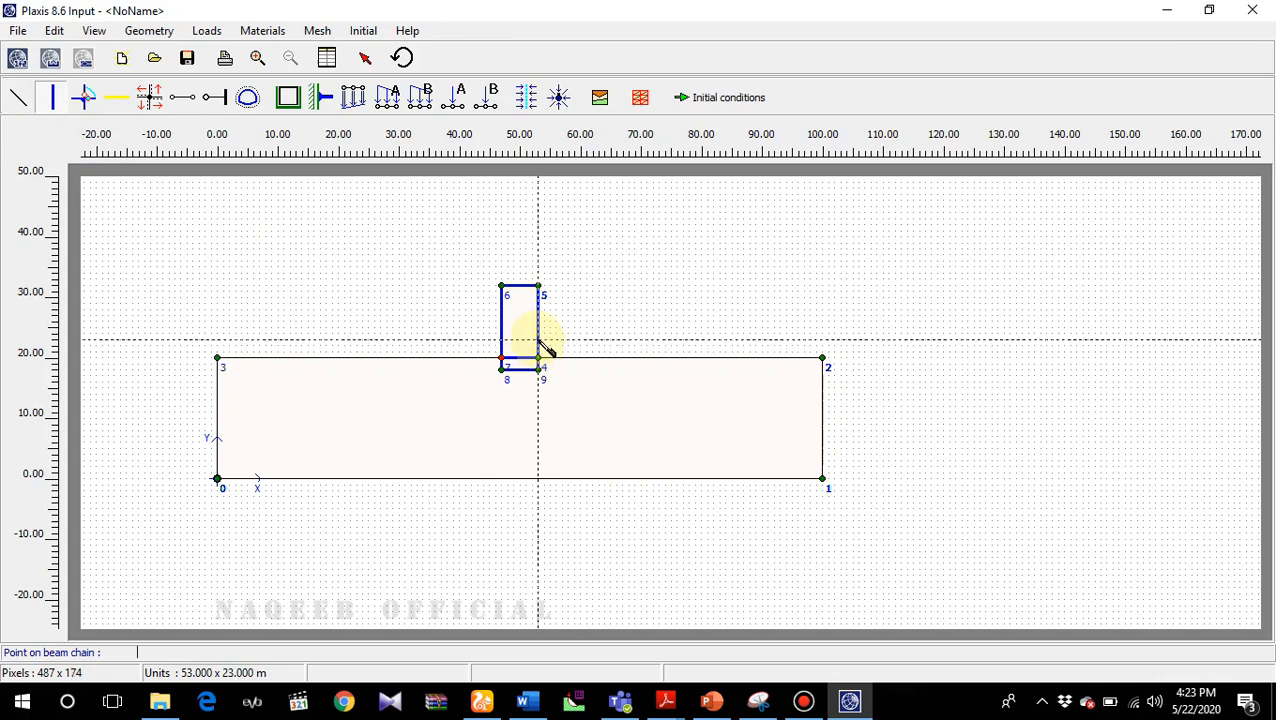
left_click(538, 342)
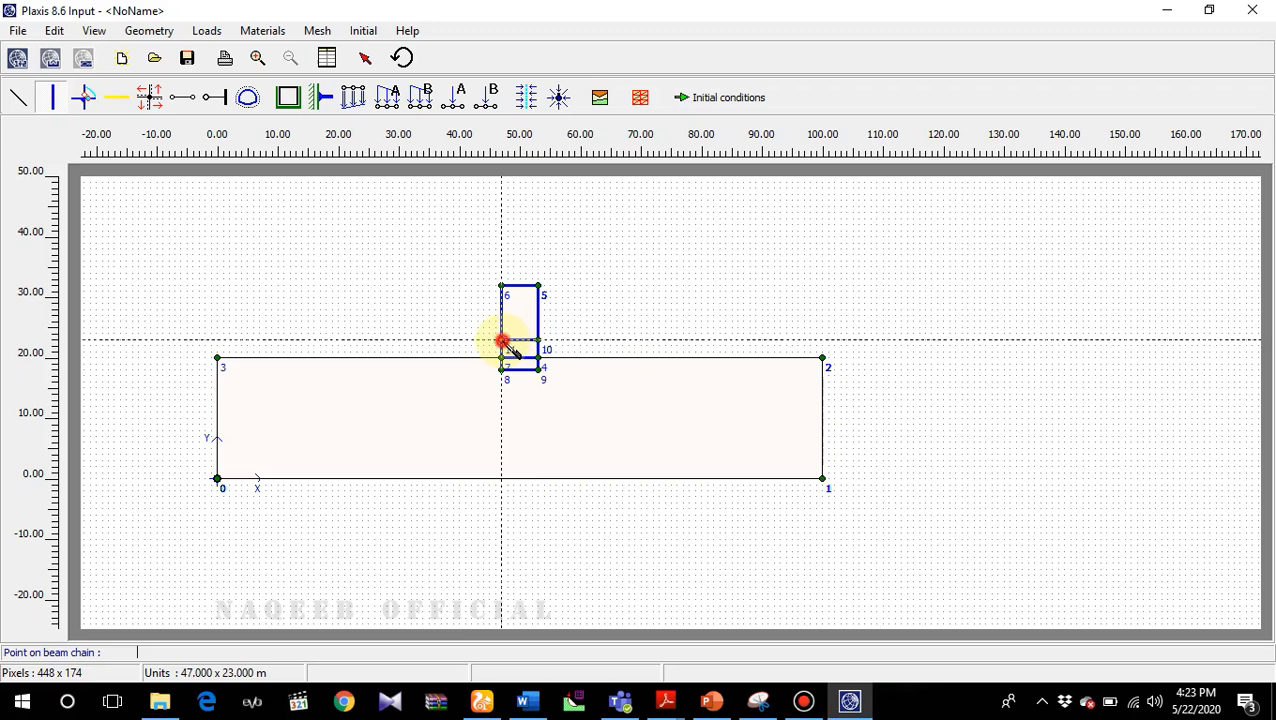
left_click(502, 342)
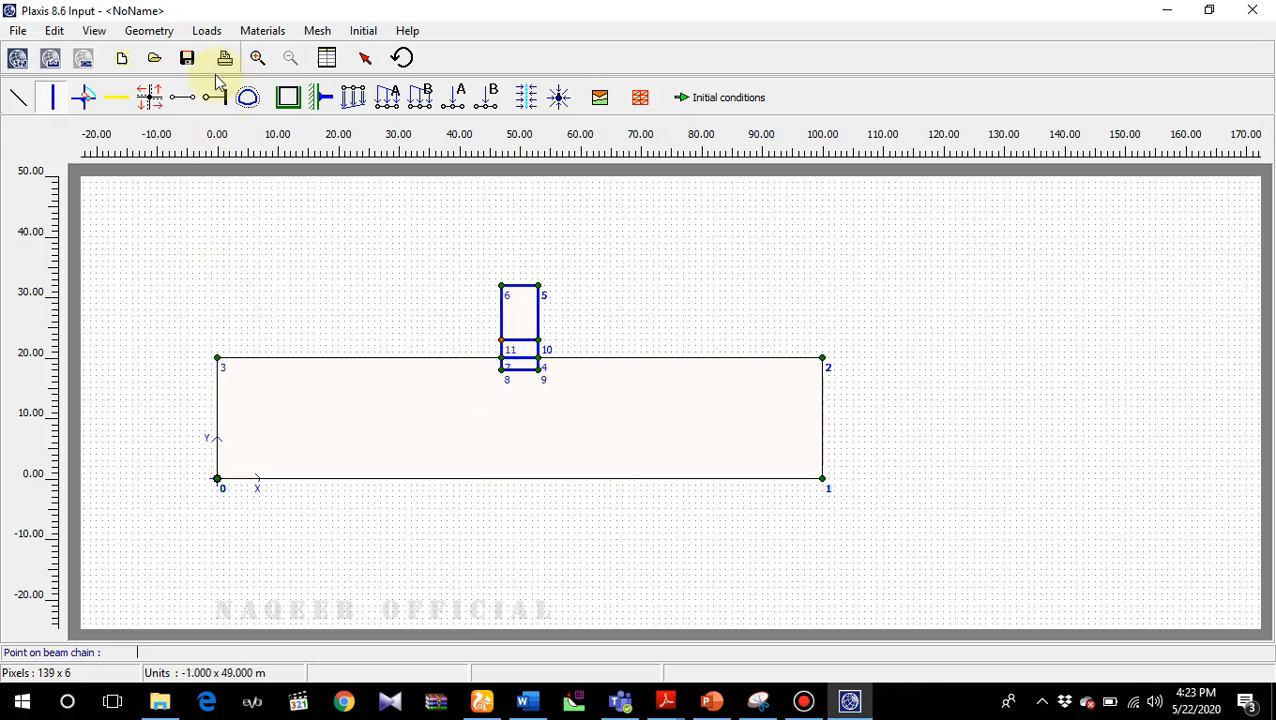
- Add a horizontal floor plate across the building from (47, 26) to (53, 26) m
left_click(90, 31)
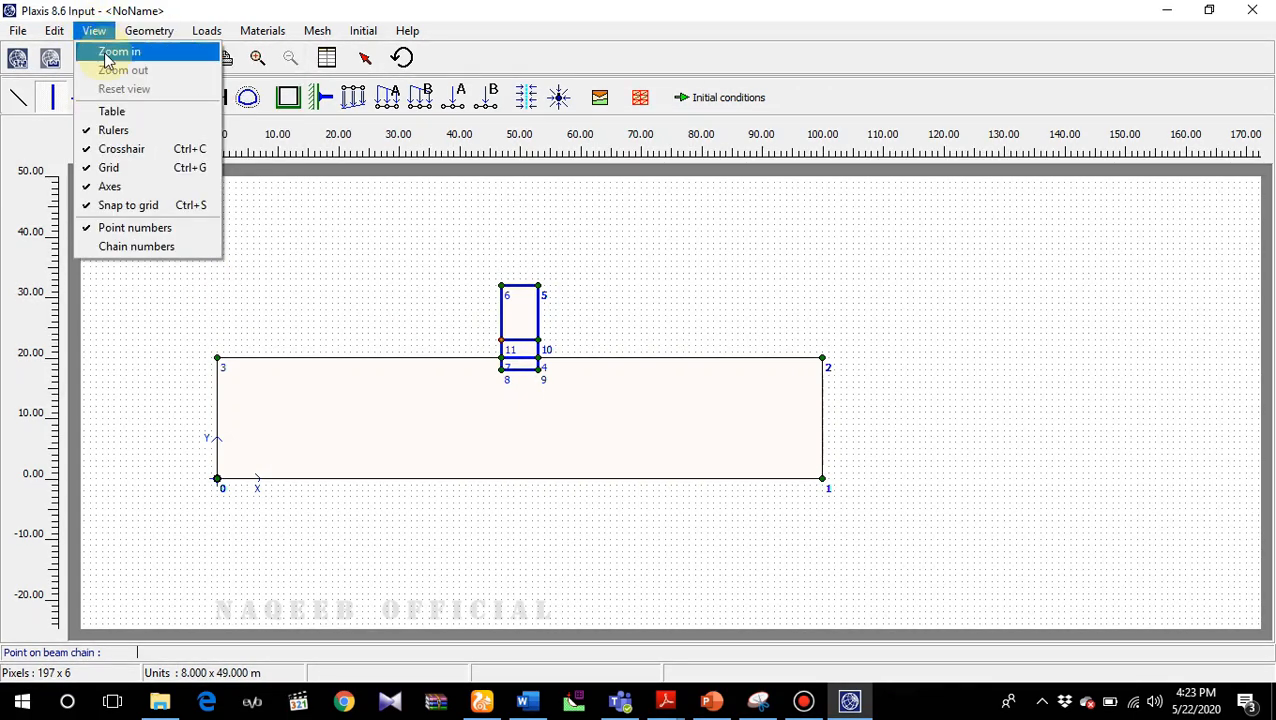
left_click(108, 56)
left_click_drag(473, 273, 572, 399)
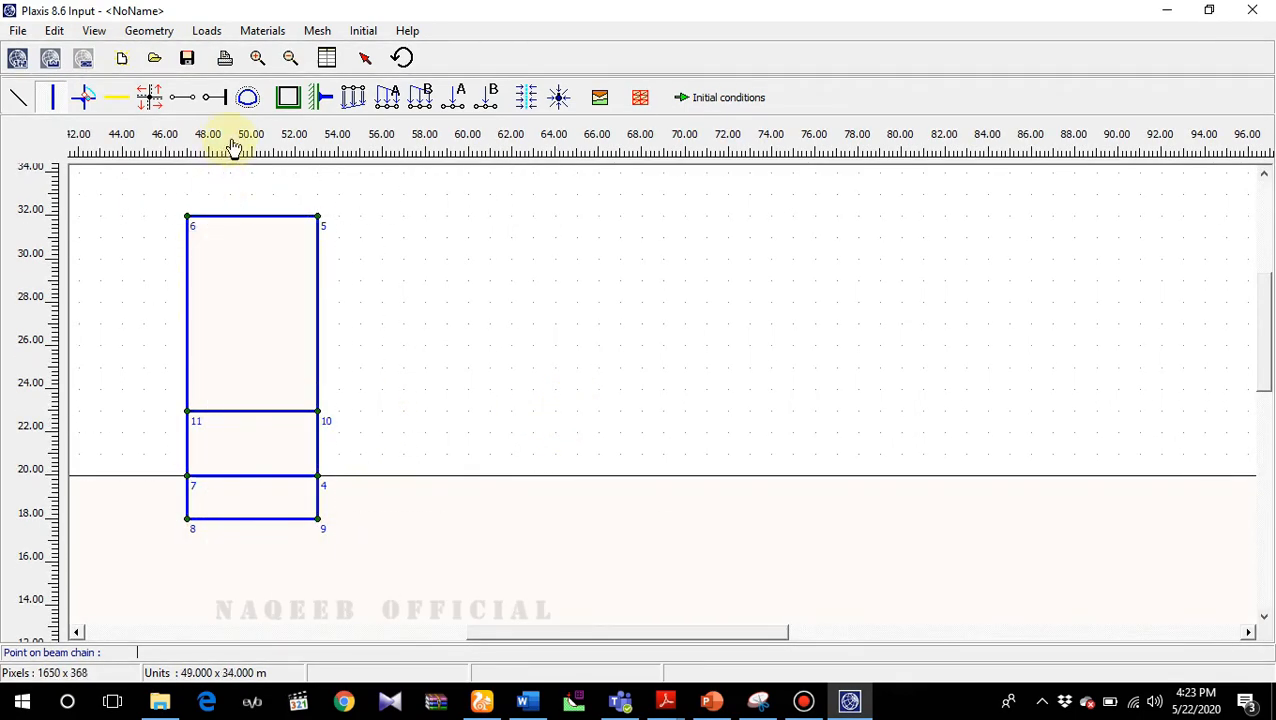
left_click(47, 97)
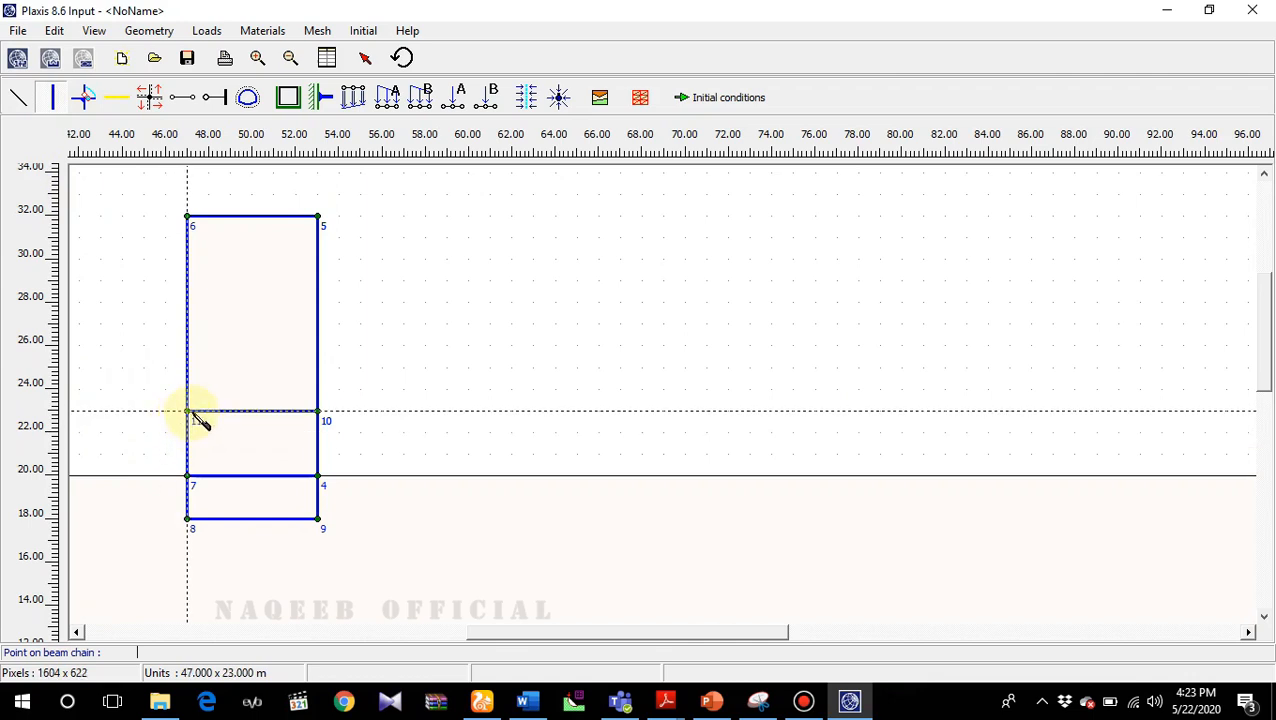
left_click(186, 345)
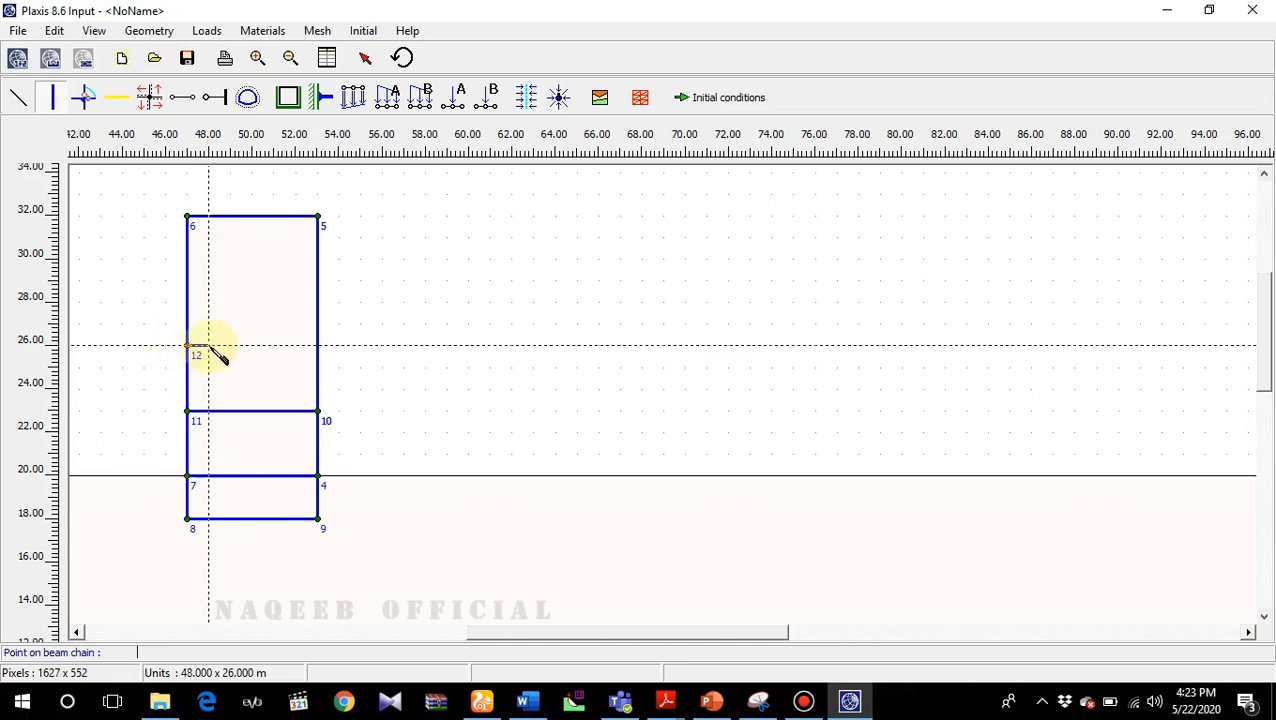
left_click(318, 345)
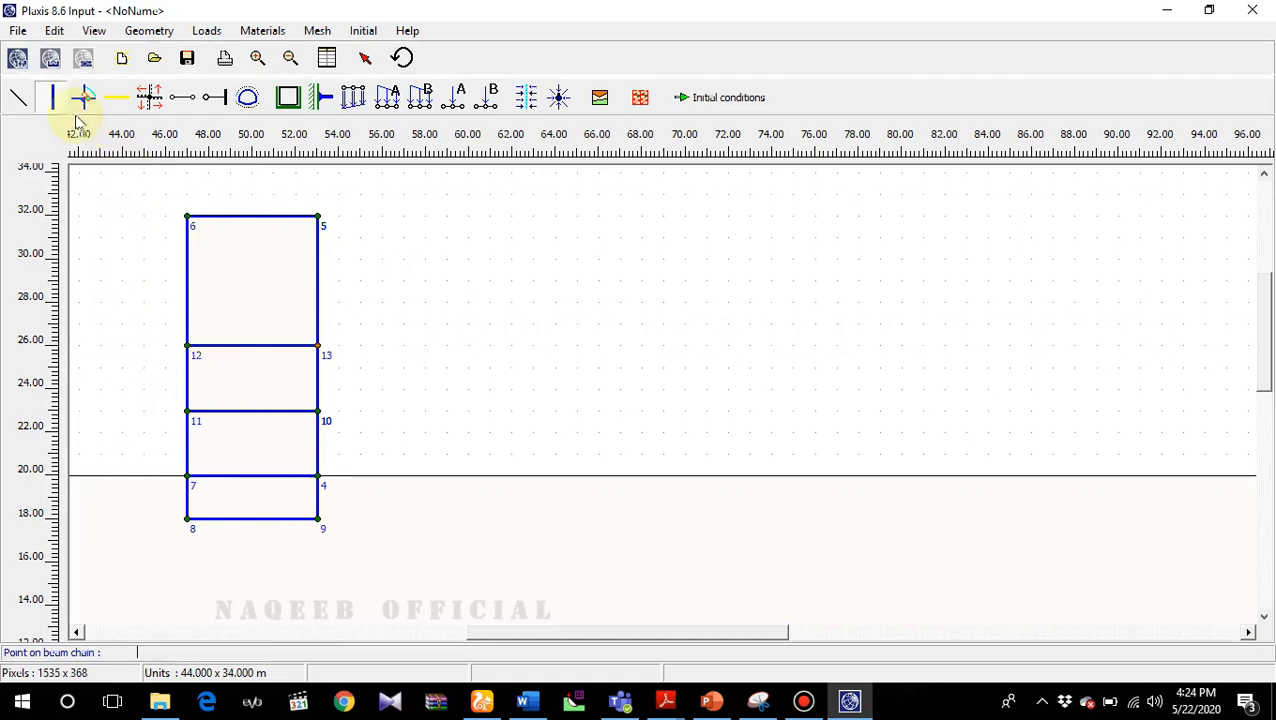
- Add a horizontal floor plate across the building from (47, 29) to (53, 29) m
left_click(50, 100)
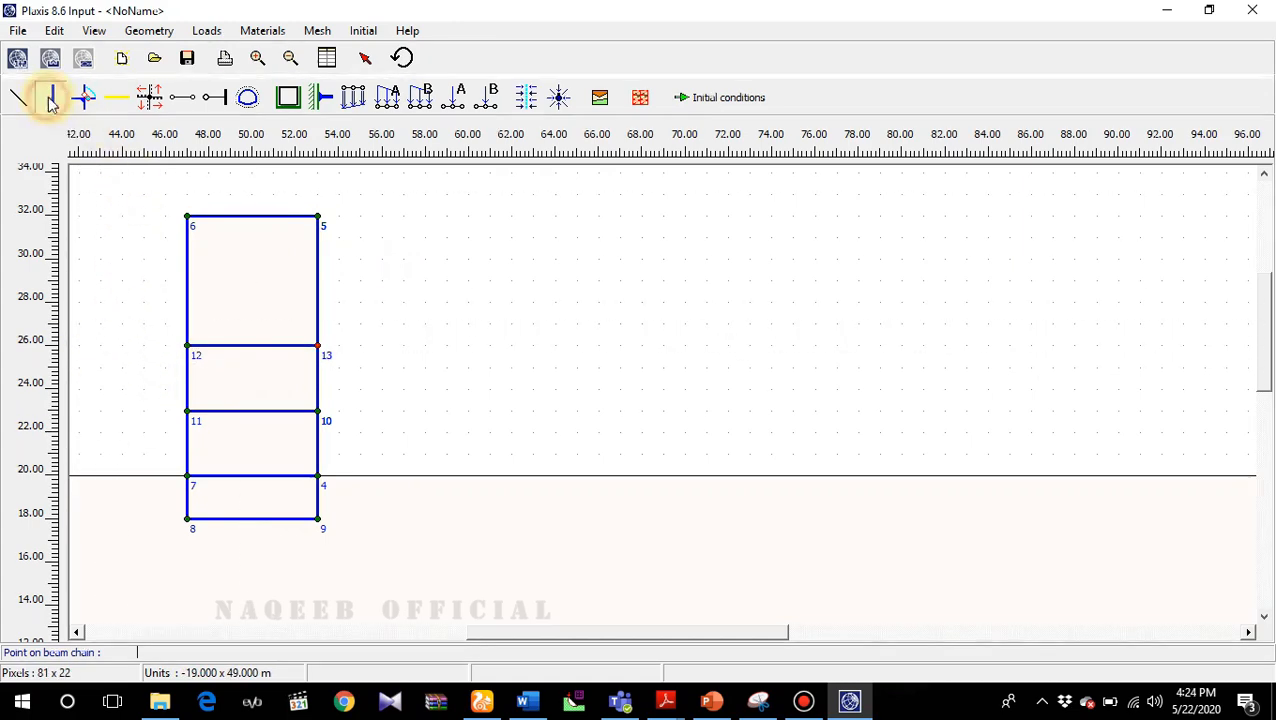
left_click(188, 282)
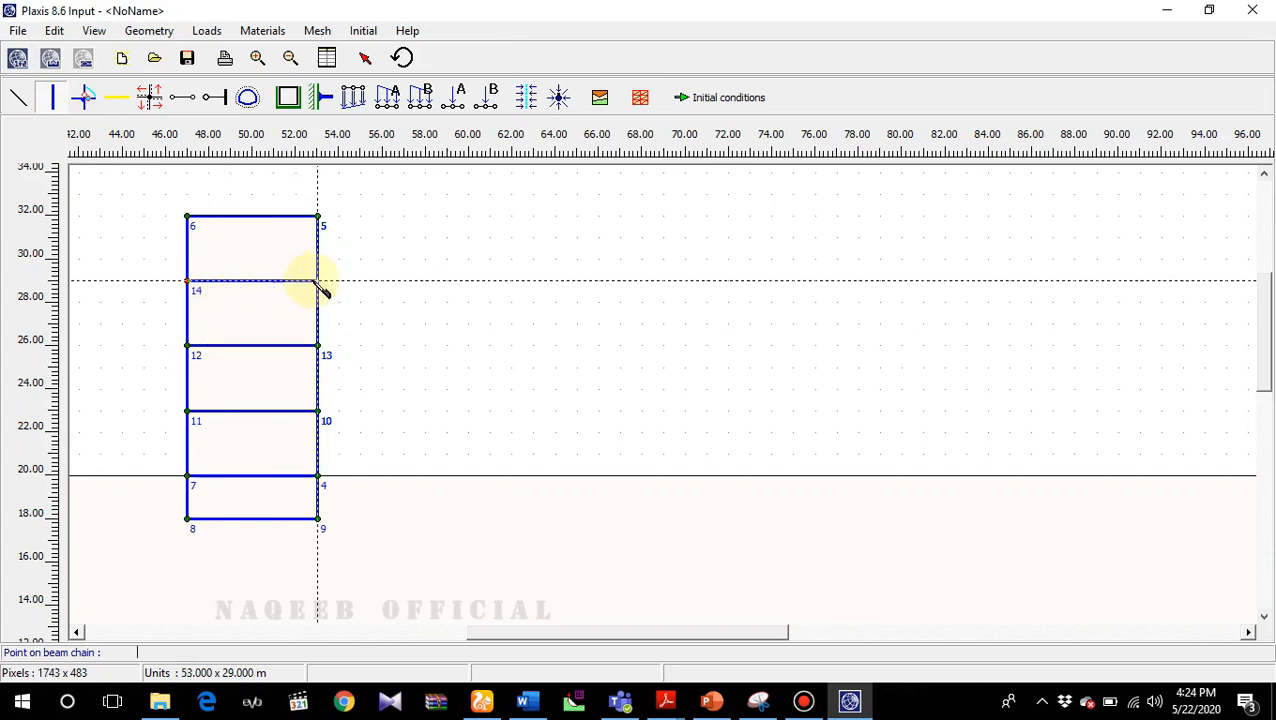
left_click(317, 281)
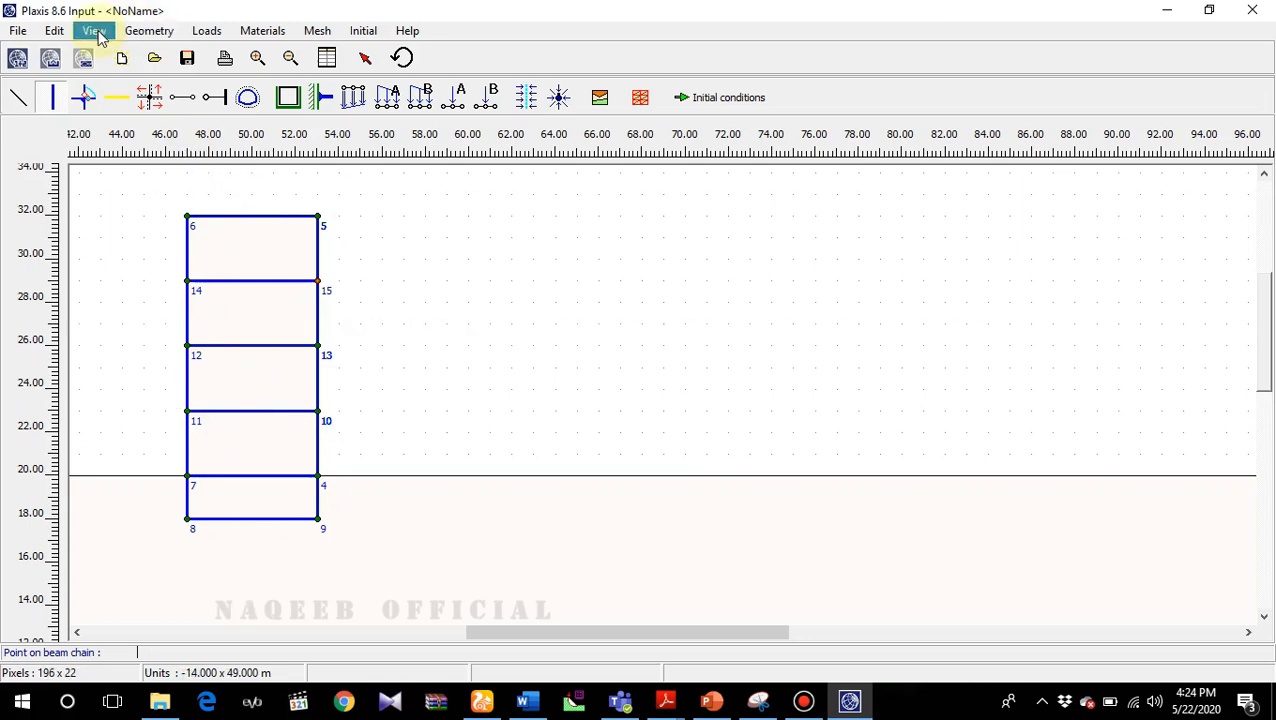
left_click(93, 31)
left_click(110, 69)
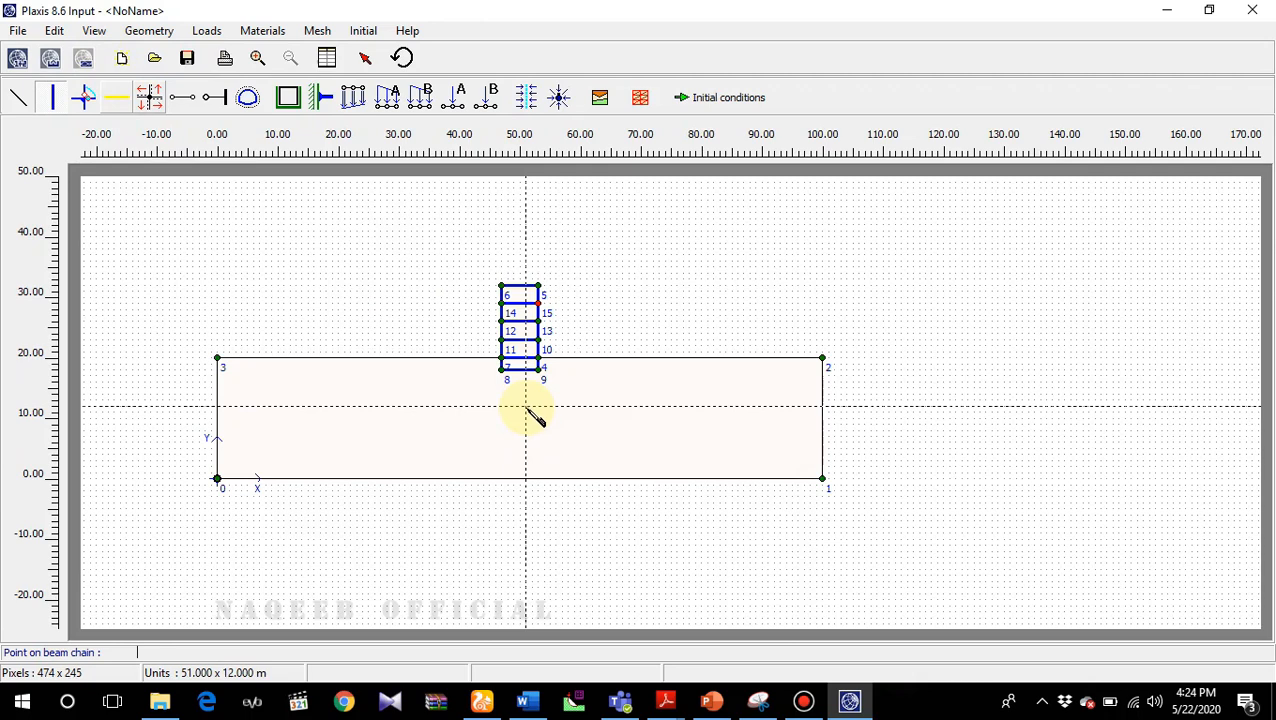
- Apply standard fixities to the soil boundaries and consult the subsoil material properties slide in PowerPoint
left_click(287, 103)
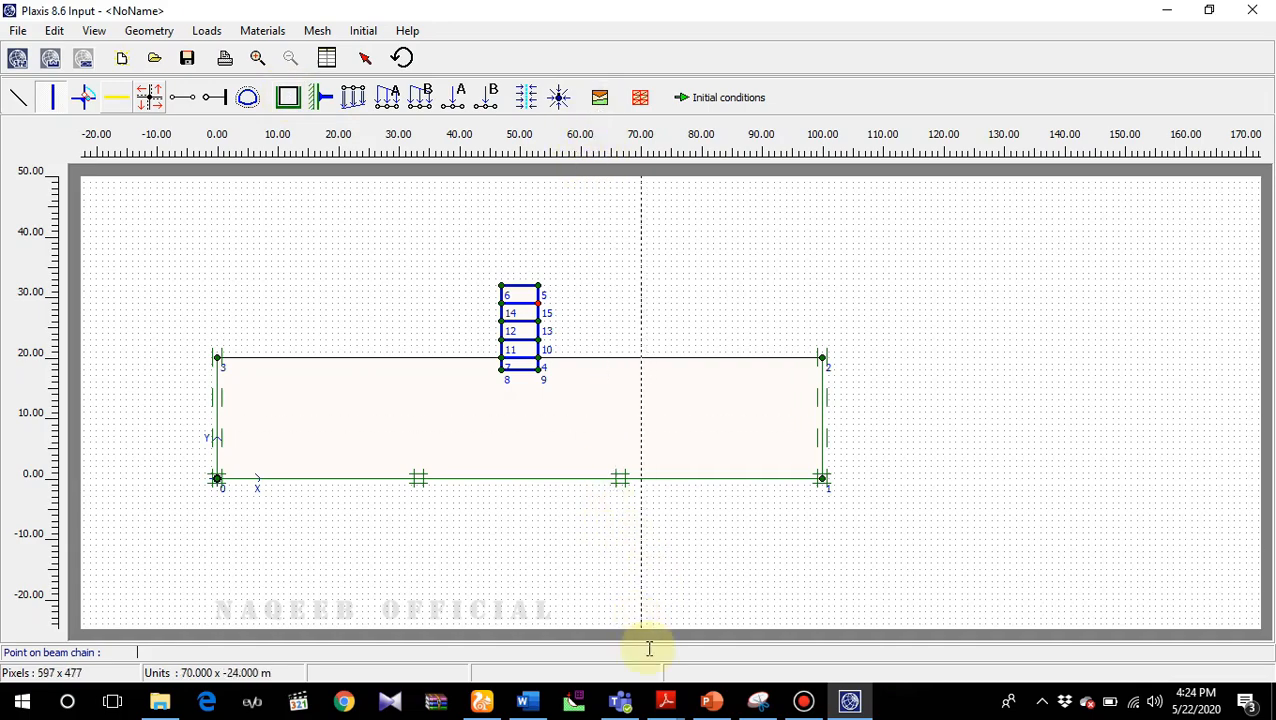
left_click(711, 701)
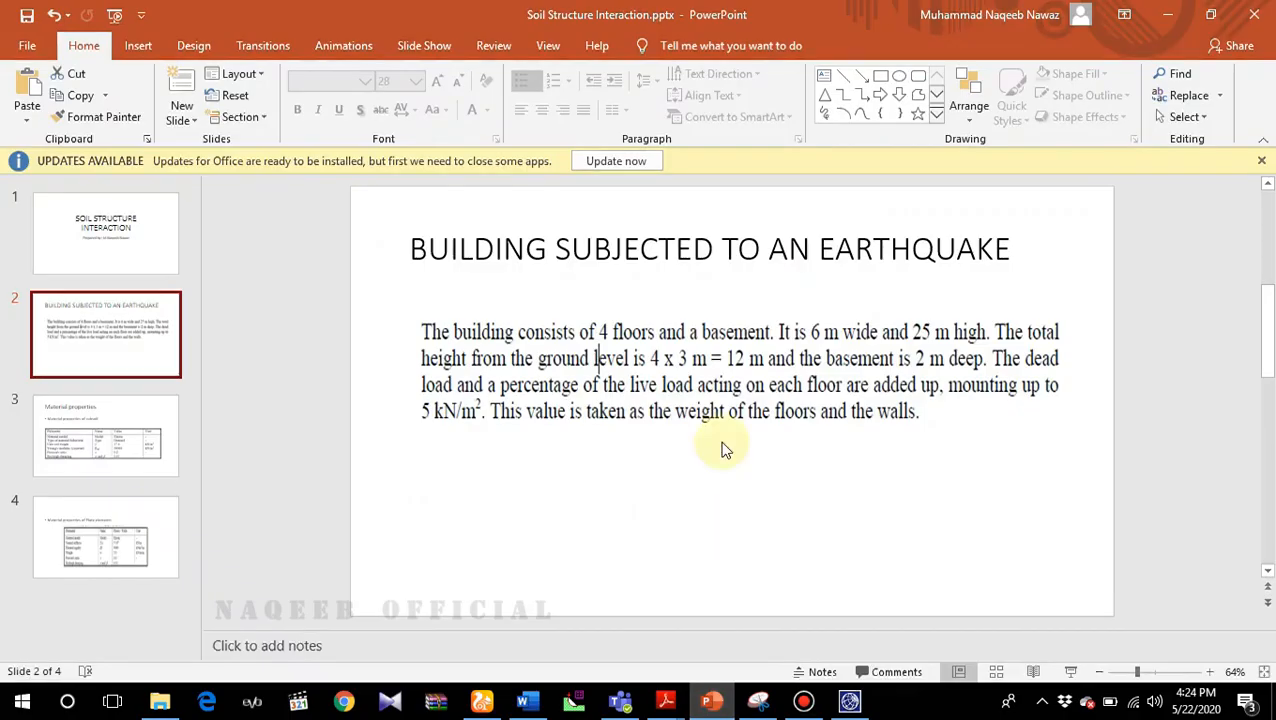
left_click(152, 472)
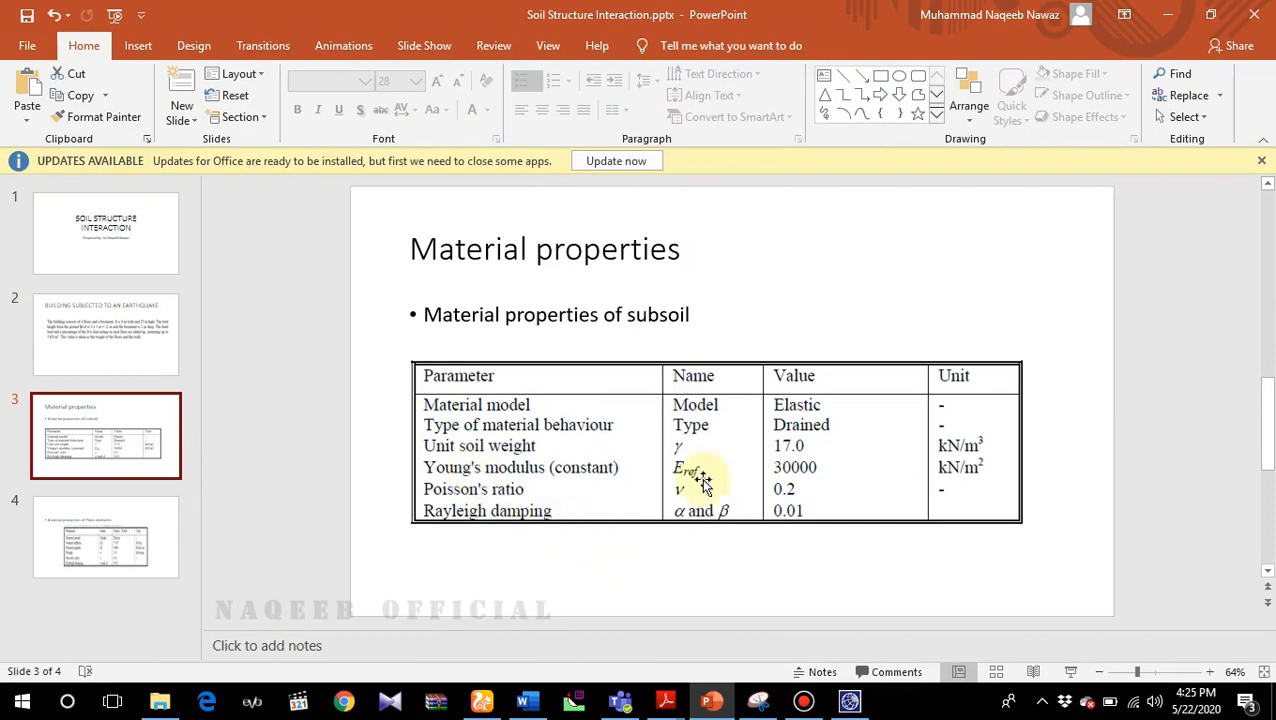
- Return to Plaxis Input and create a Soil & Interfaces material set identified as "susbsoil layer"
left_click(850, 703)
left_click(600, 97)
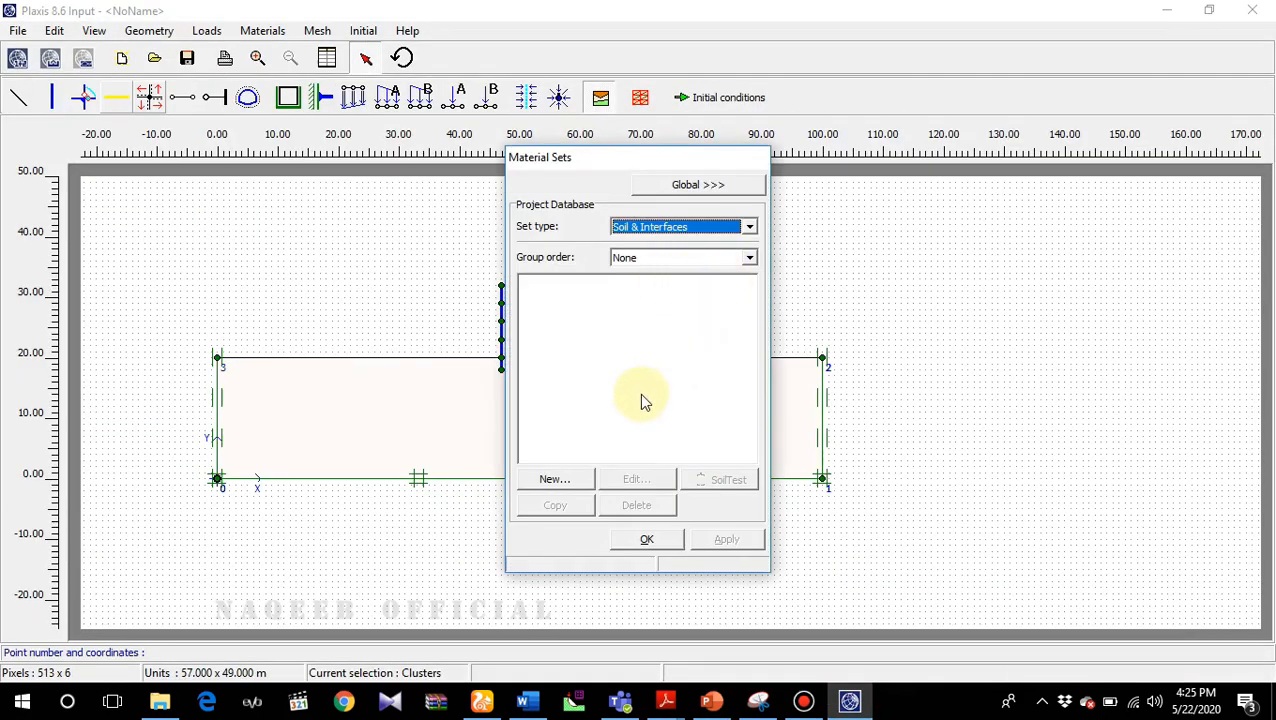
left_click(553, 478)
left_click_drag(565, 256, 513, 261)
type("susbsoil")
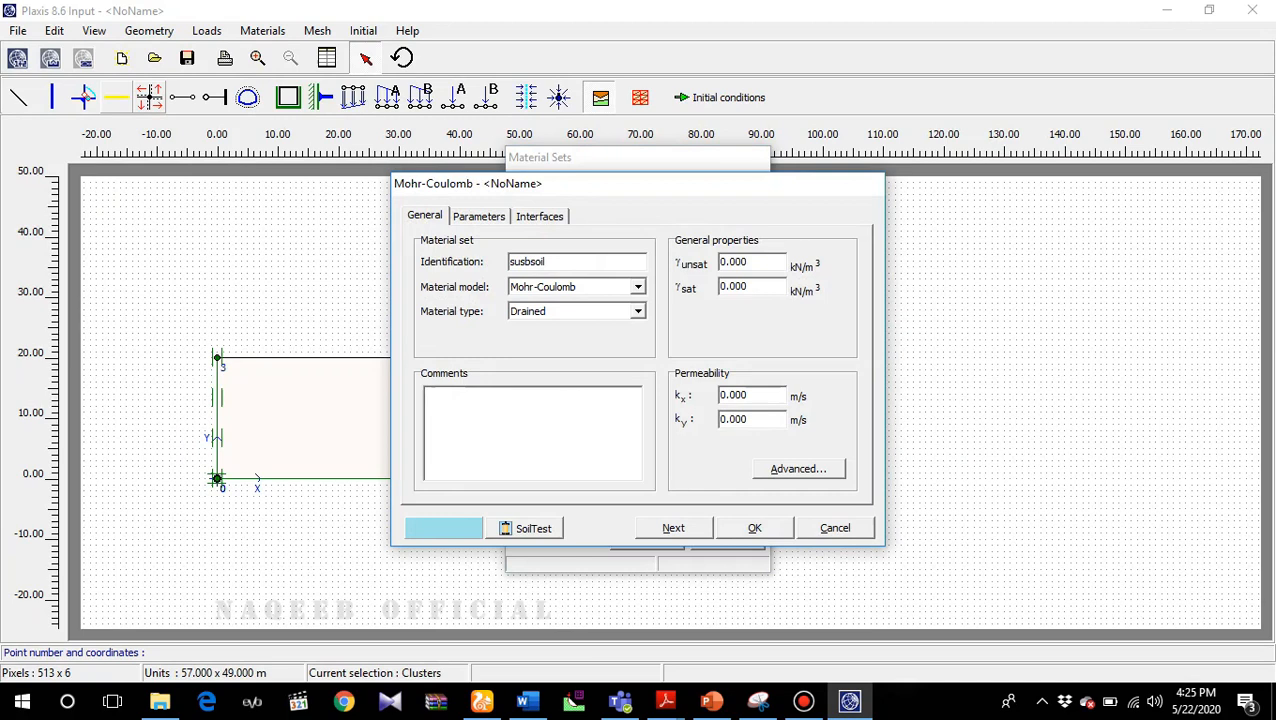
type(" layer")
- Check the subsoil properties slide in PowerPoint and set the soil's material model to Linear Elastic in Plaxis
left_click(714, 702)
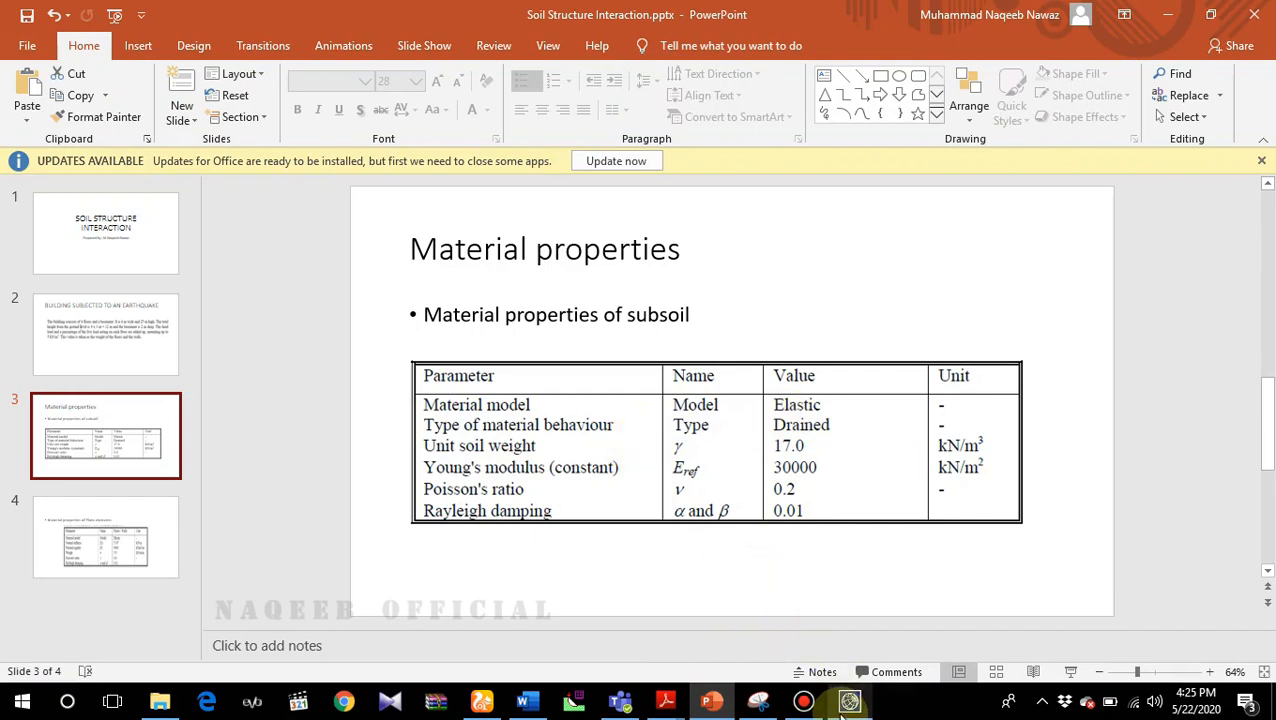
left_click(848, 702)
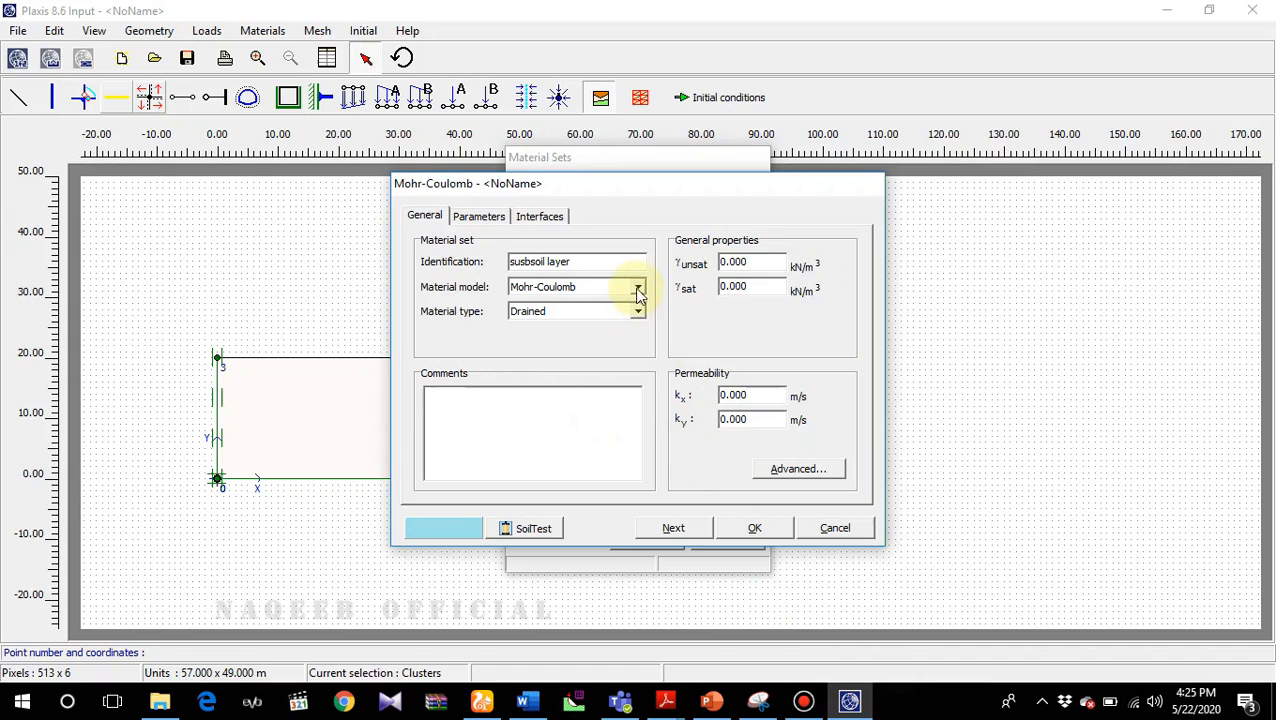
left_click(635, 291)
left_click(582, 300)
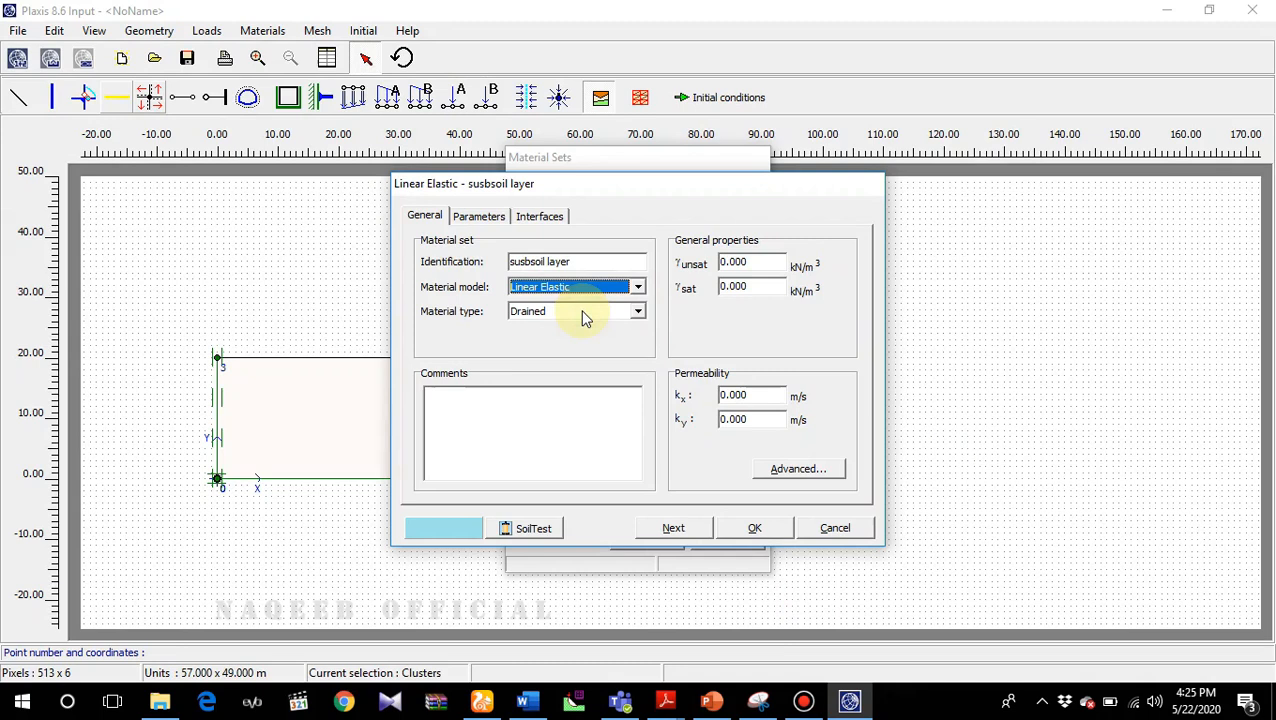
- Set the soil's unsaturated unit weight to 17 kN/m³ and its saturated unit weight to 20 kN/m³, consulting the PowerPoint slide
left_click(709, 703)
left_click(707, 705)
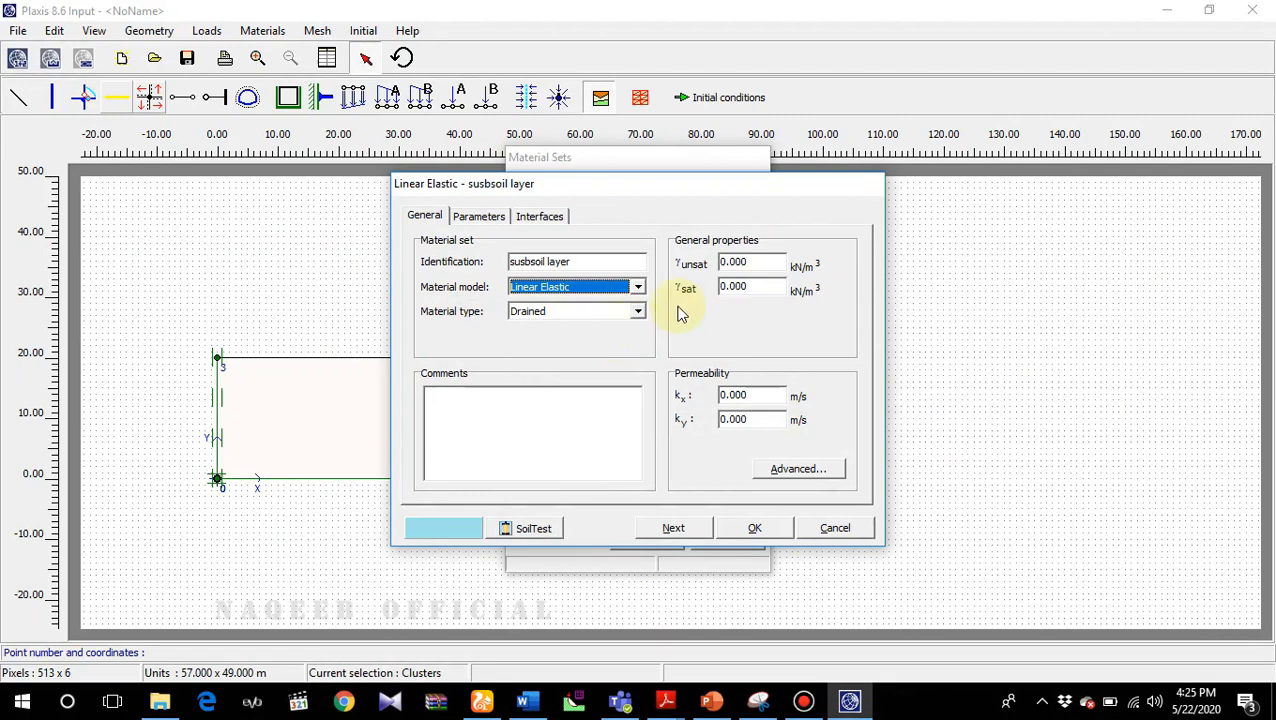
double_click(750, 261)
type("17")
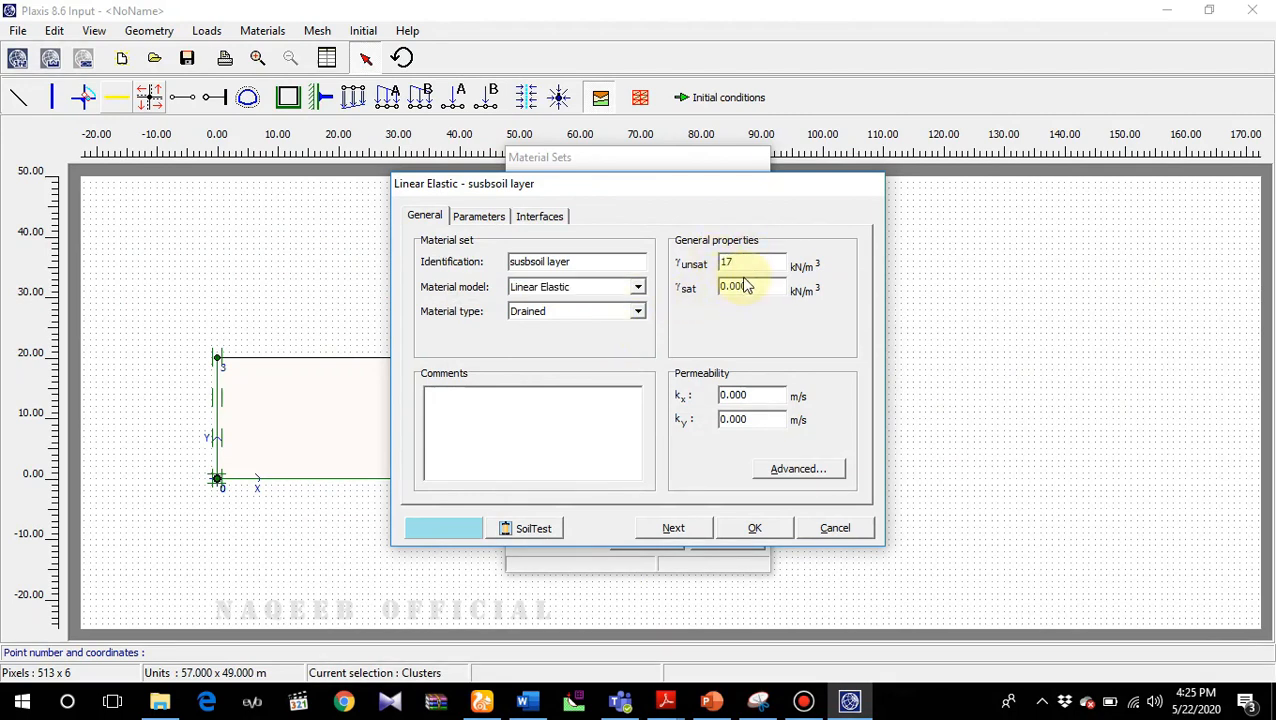
double_click(742, 285)
type("20")
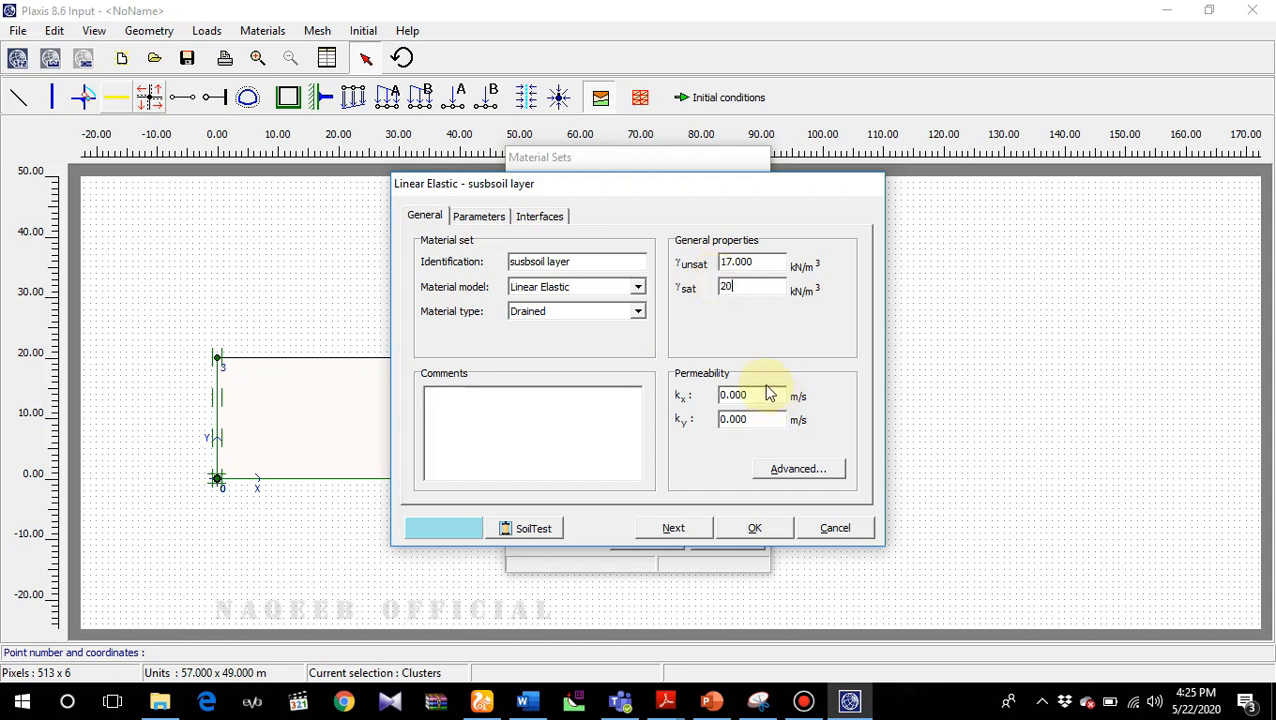
- Set the soil's reference Young's modulus to 30000 kN/m², checking the value on the PowerPoint slide
left_click(479, 217)
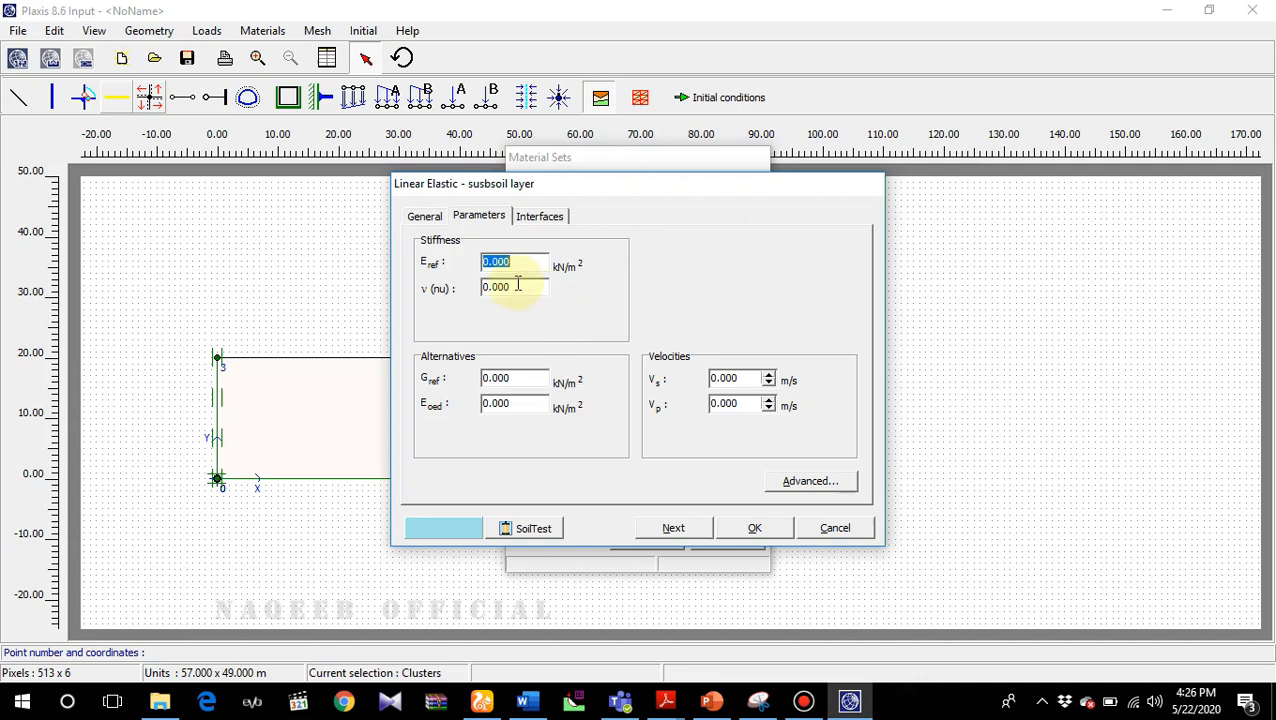
left_click(665, 700)
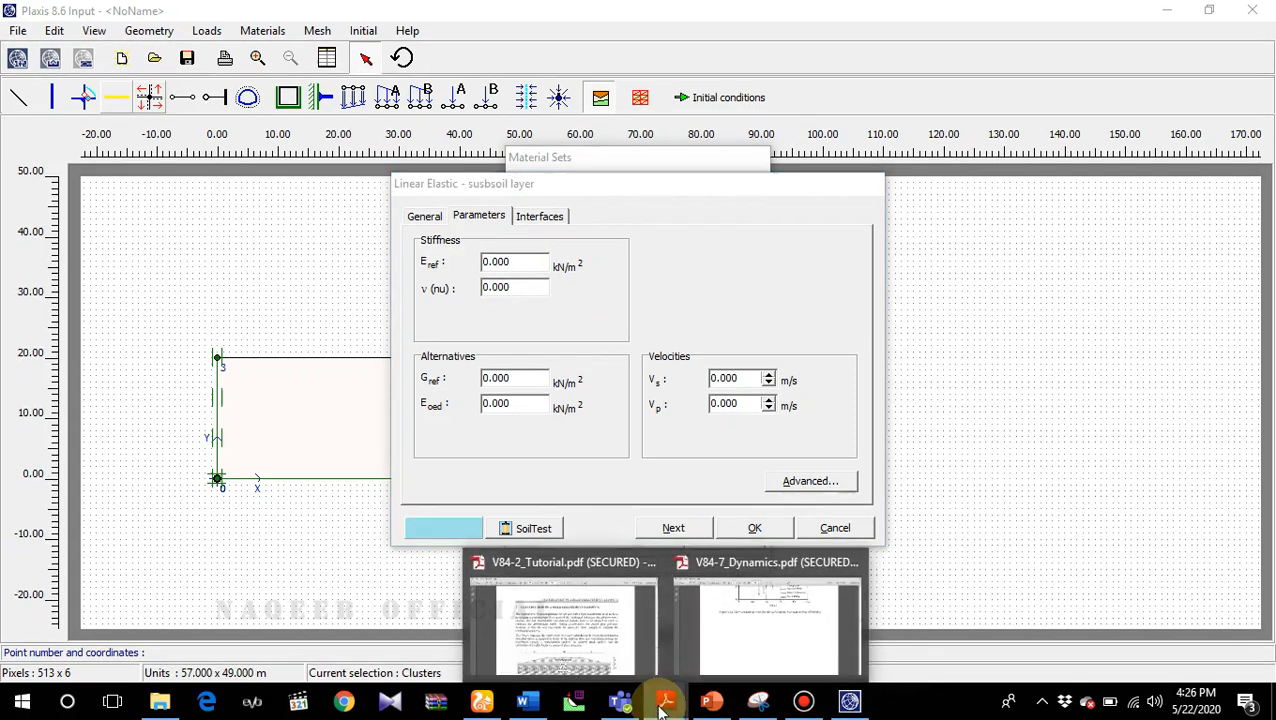
left_click(710, 700)
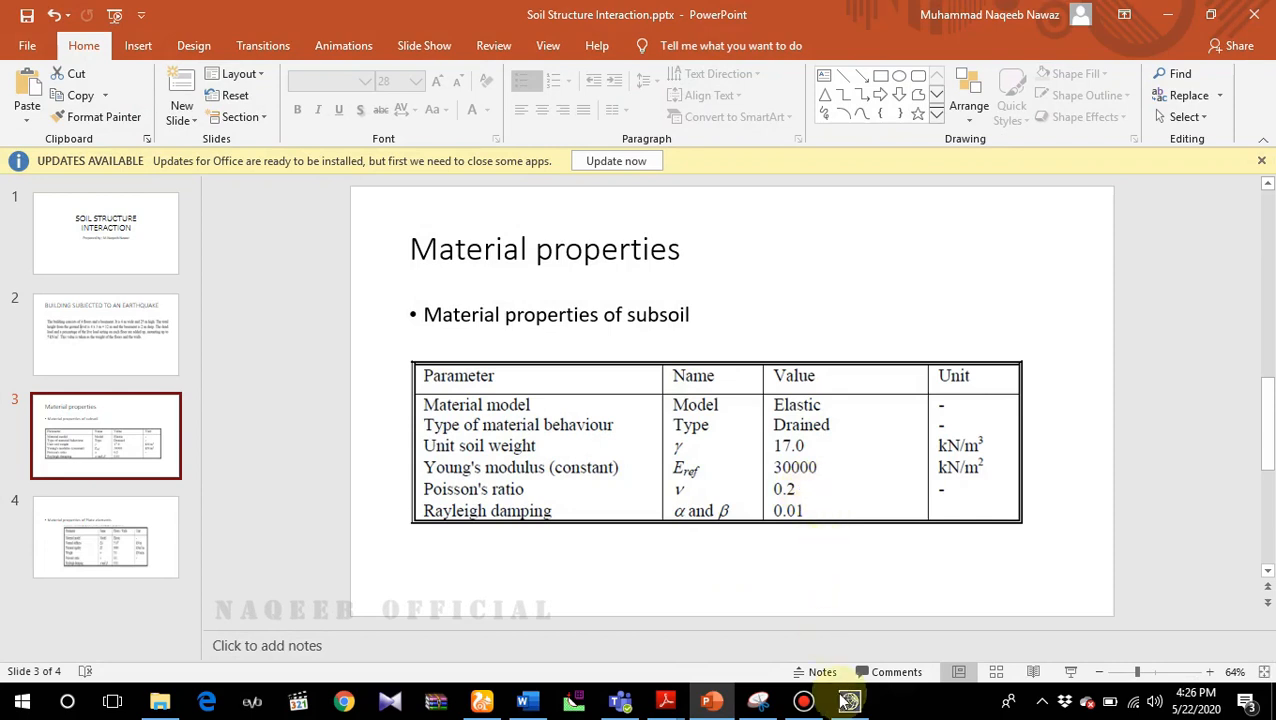
left_click(849, 700)
left_click(514, 259)
left_click_drag(514, 259, 476, 263)
type("30000")
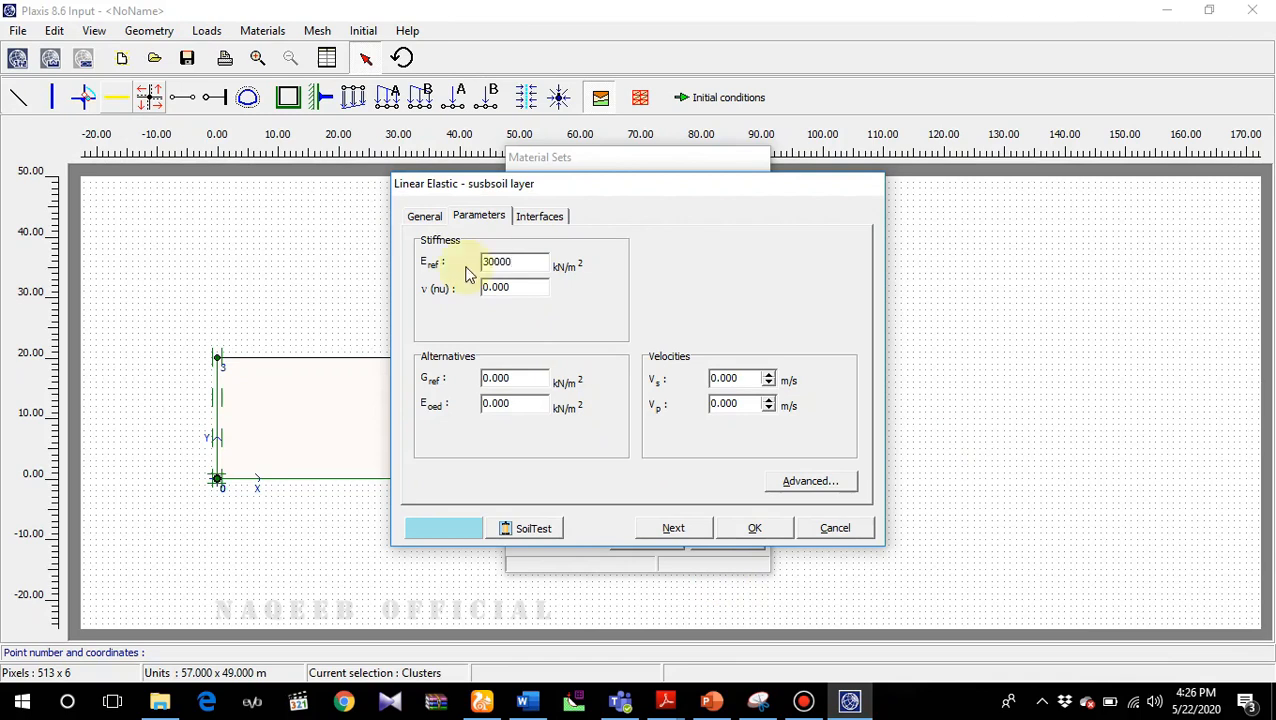
- Set the soil's Poisson's ratio to 0.2 according to the subsoil properties slide in PowerPoint
left_click(711, 702)
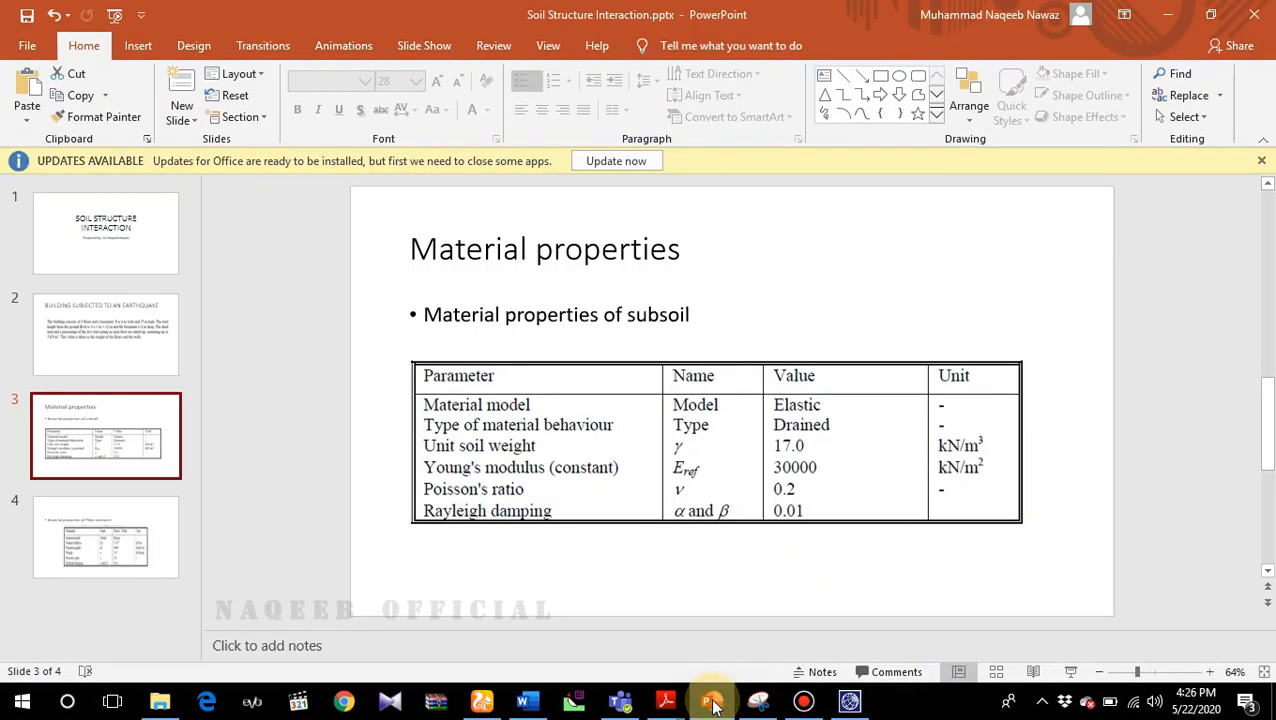
left_click(711, 702)
left_click(520, 287)
key("BackSpace")
type("2")
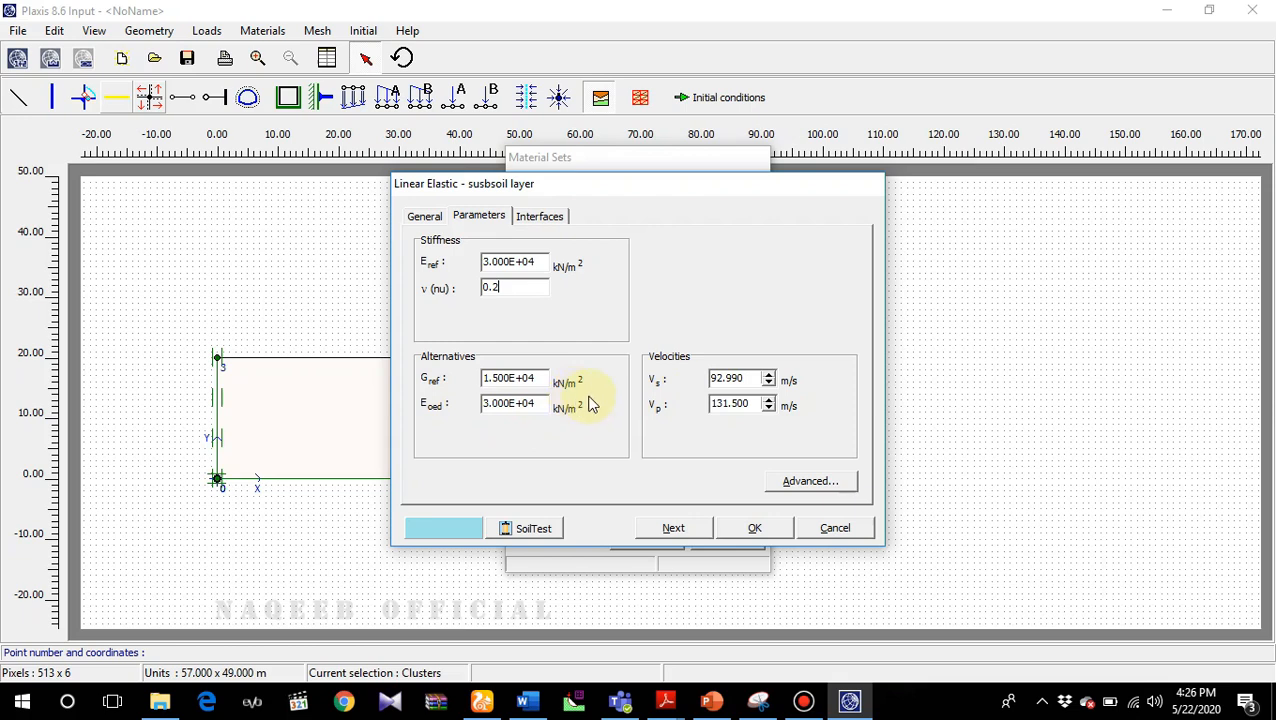
- Change the soil material's display colour to light red and accept the material set
left_click_drag(688, 184, 577, 201)
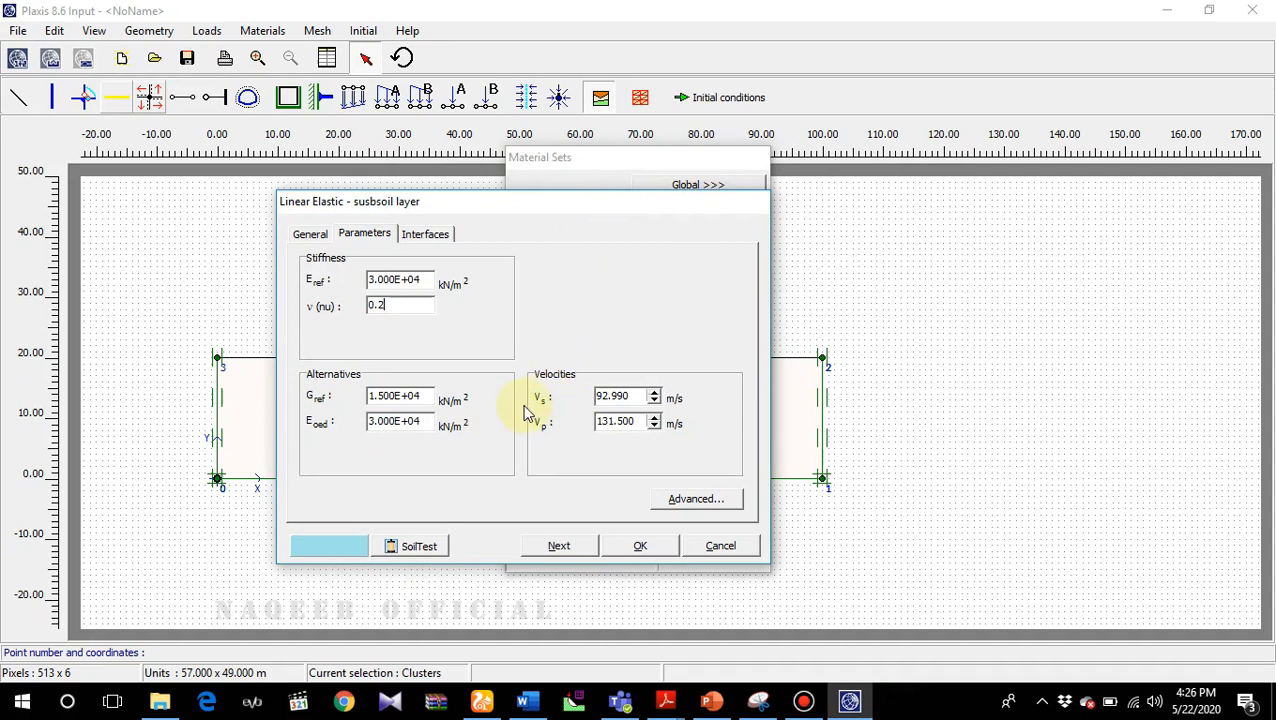
left_click(330, 545)
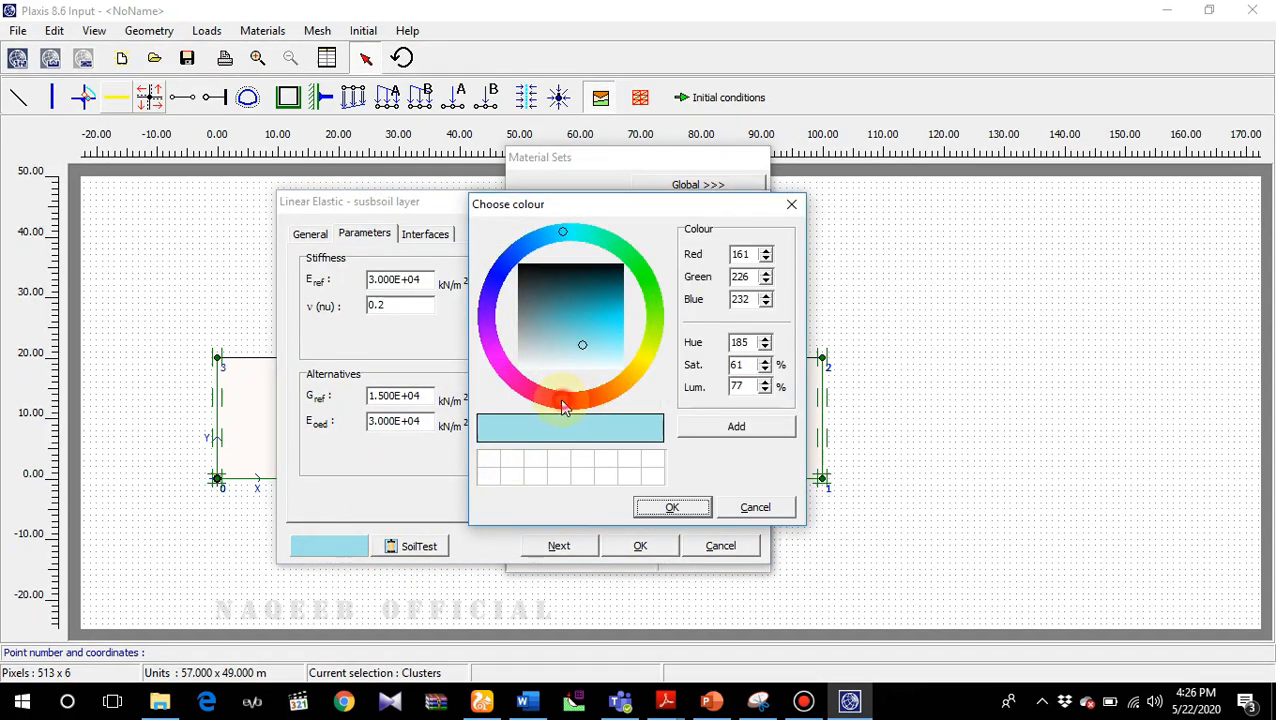
left_click(563, 406)
left_click(672, 507)
left_click(652, 546)
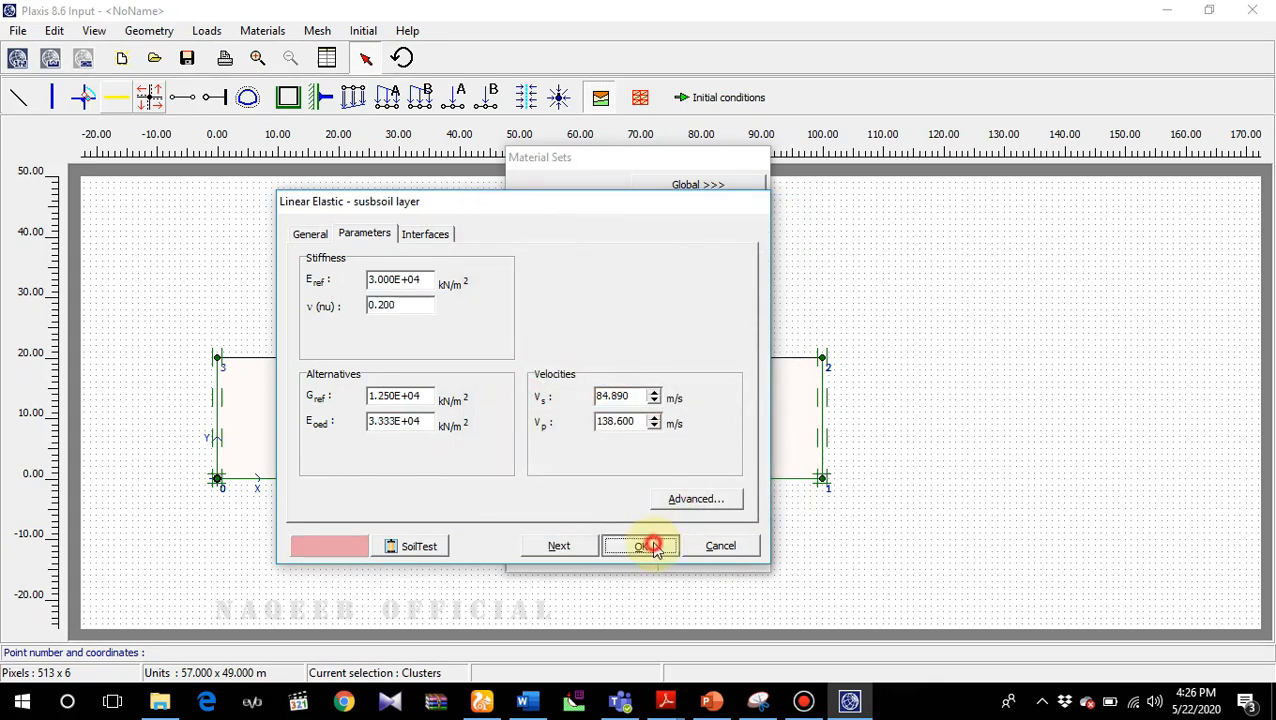
- Switch the material sets to Plates and create a new plate material identified as "beam"
left_click_drag(583, 172, 800, 206)
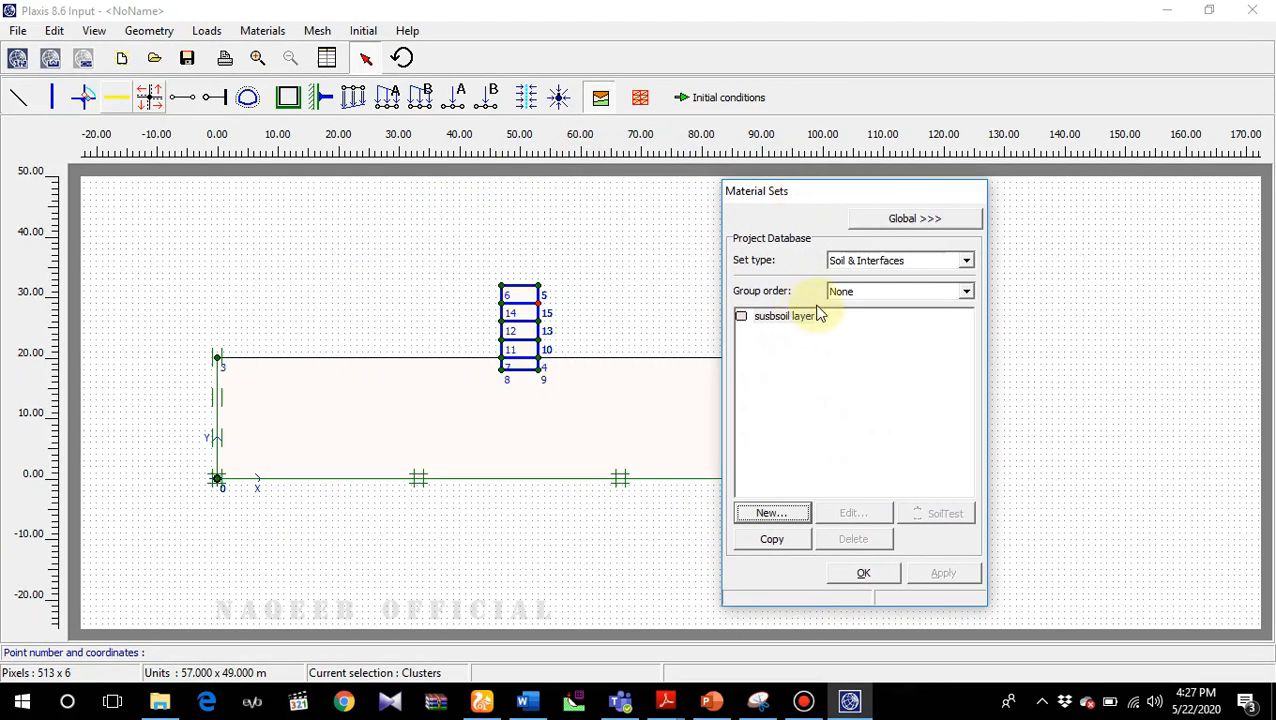
left_click(966, 260)
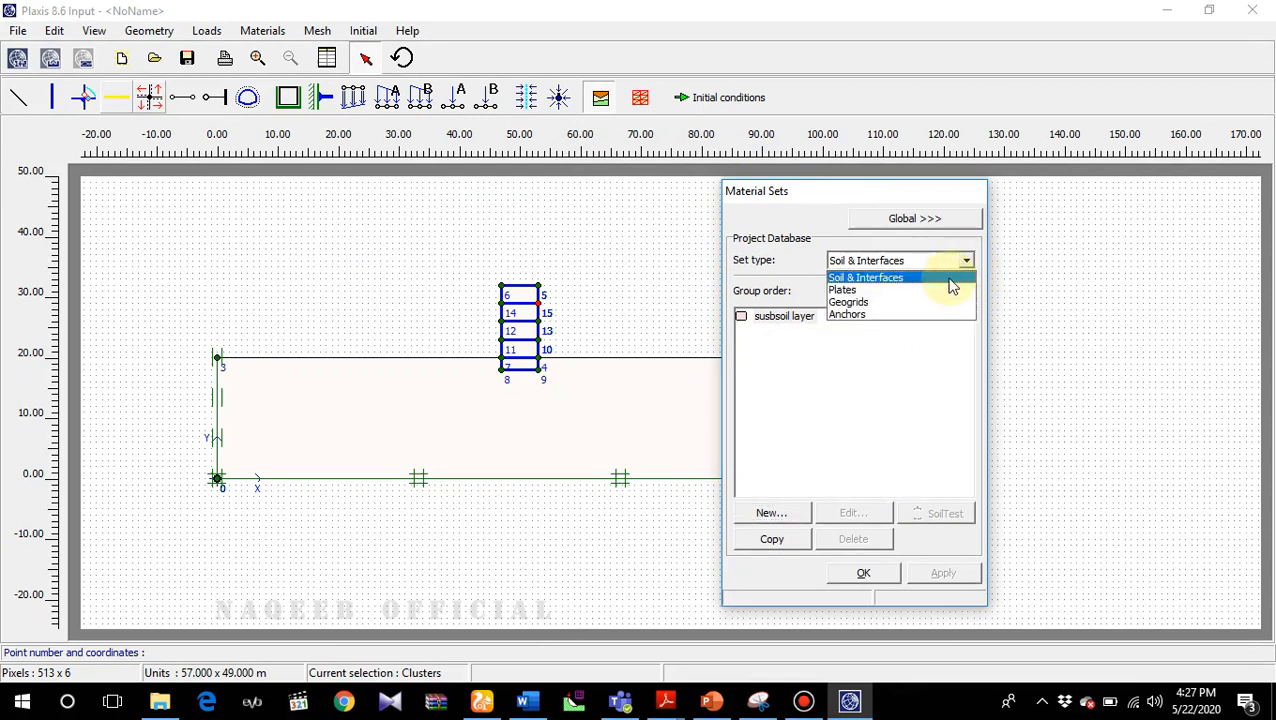
left_click(906, 289)
left_click(762, 514)
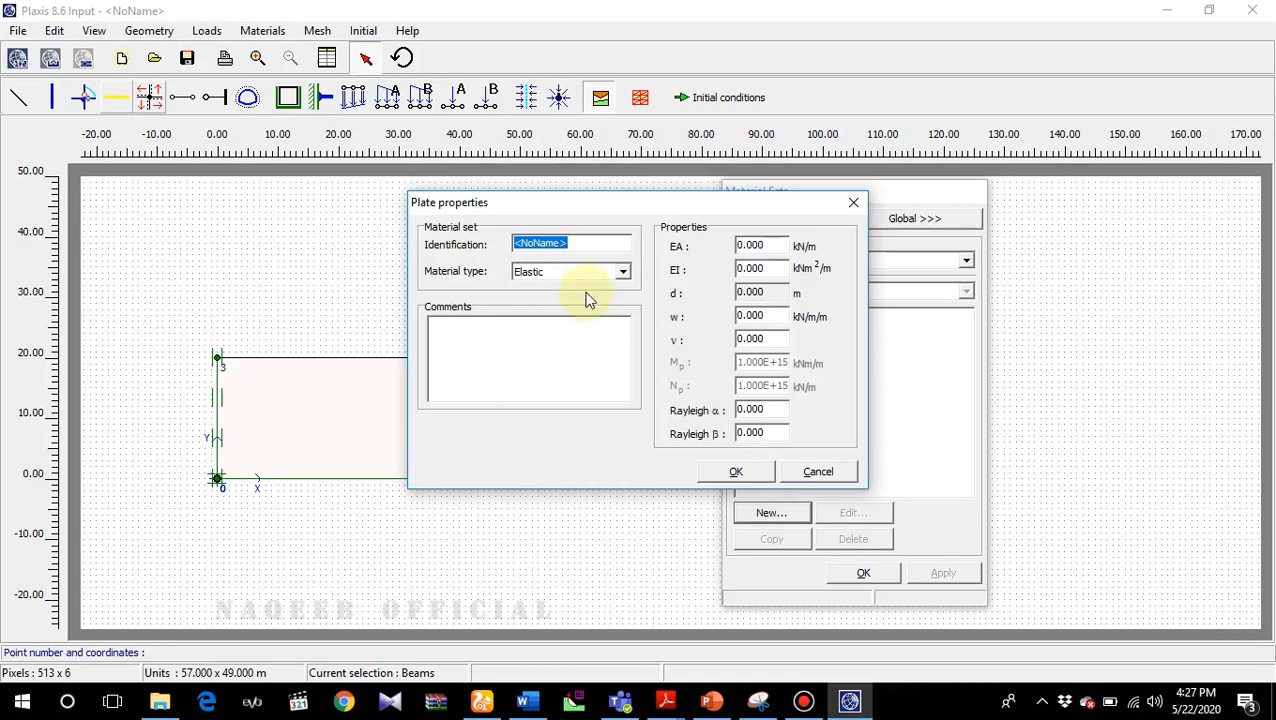
key("BackSpace")
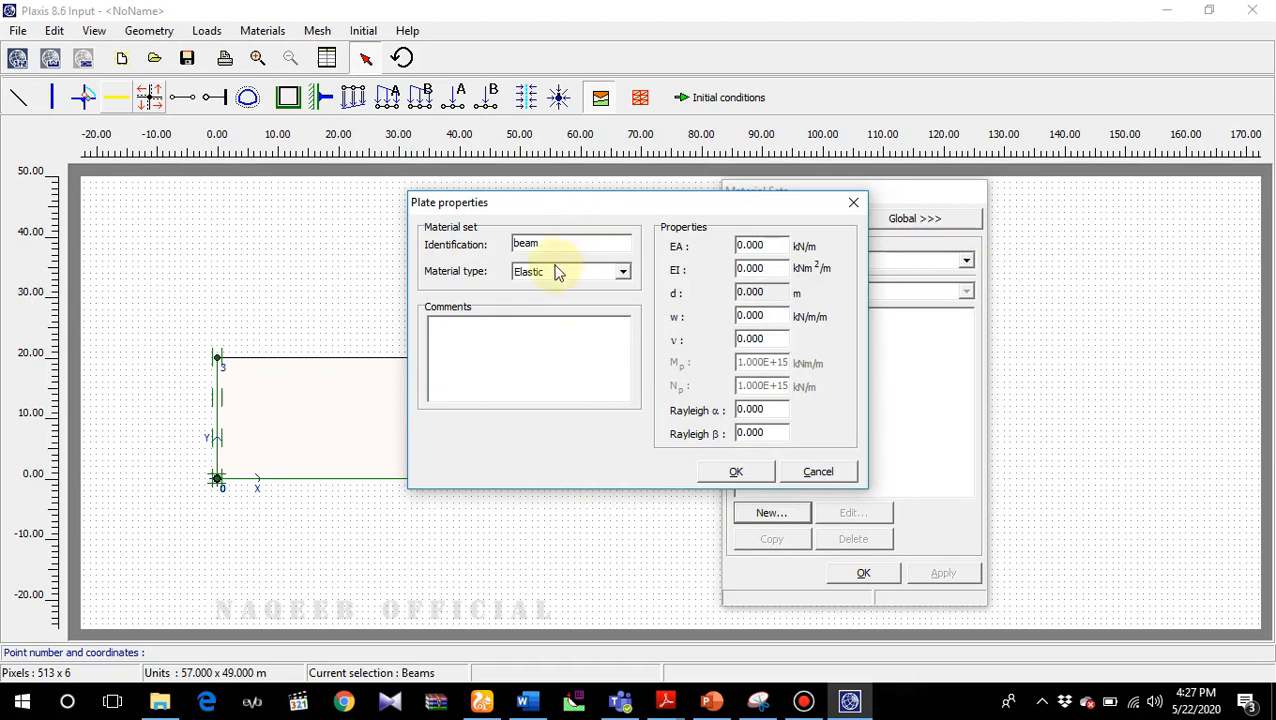
- Look up the plate properties slide in PowerPoint, and set the plate's EA to 5000000 kN/m and EI to 9000 kNm²/m
left_click(711, 700)
left_click(163, 547)
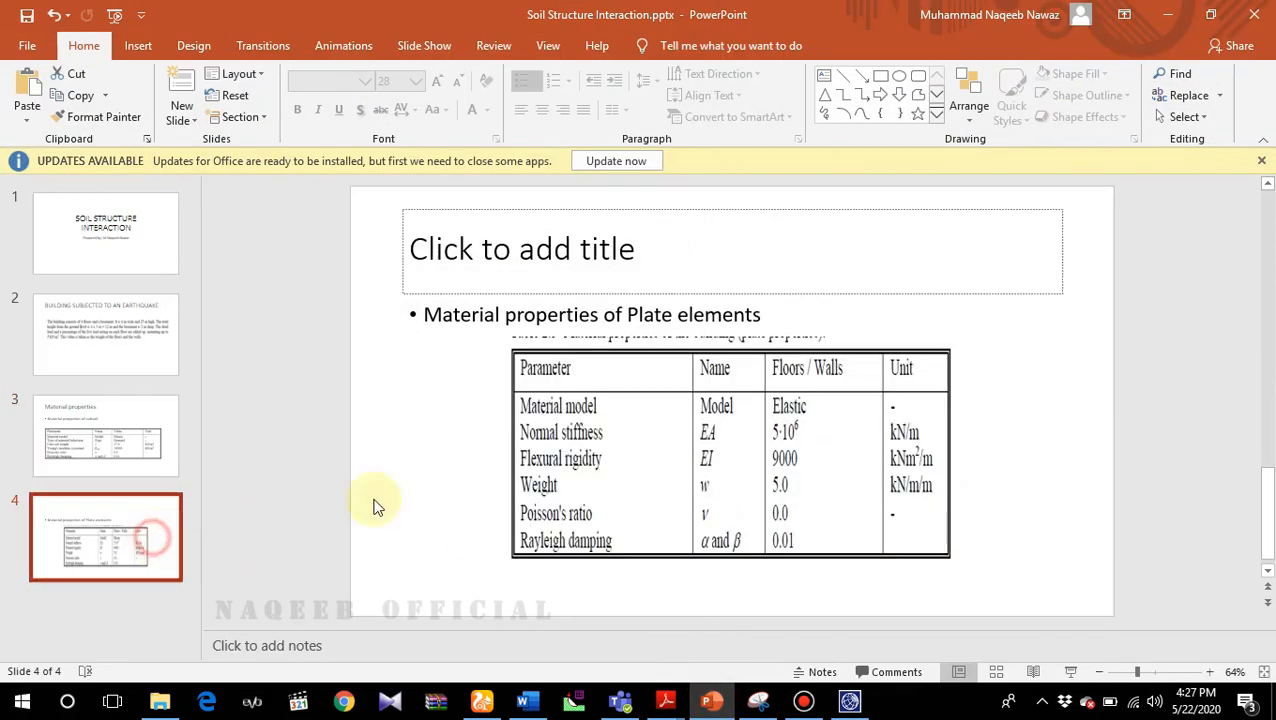
left_click(858, 702)
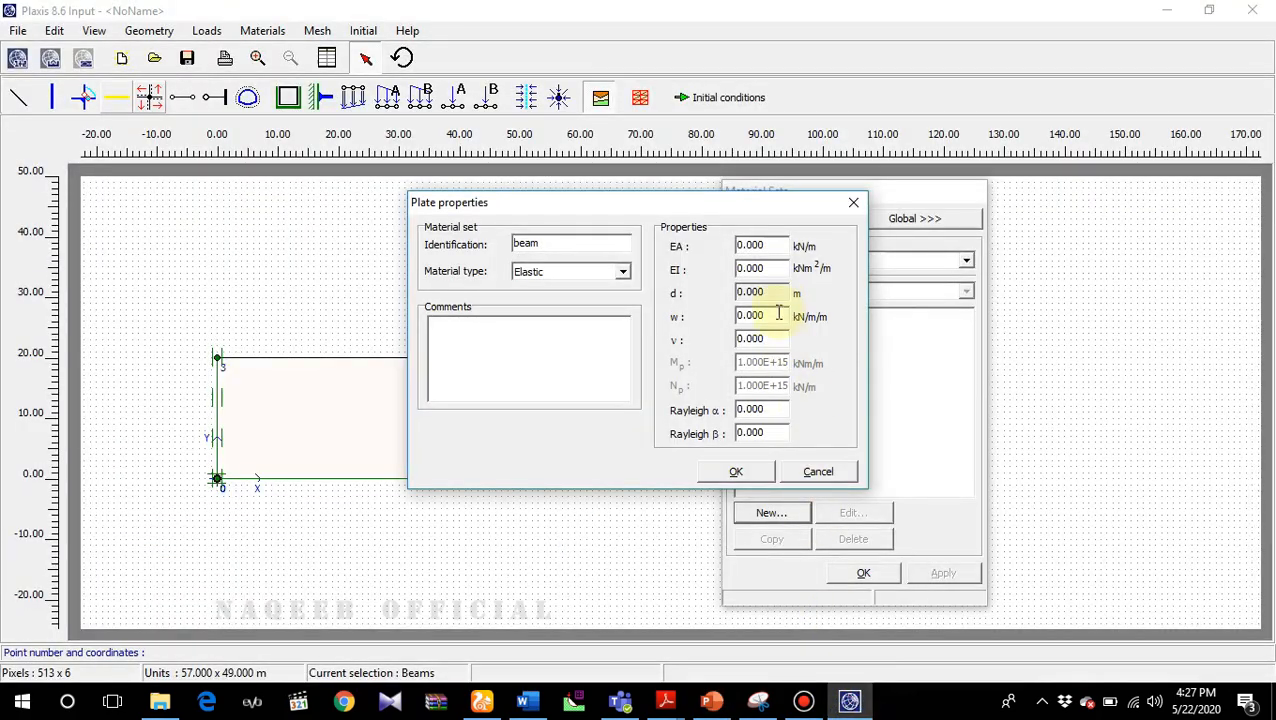
left_click_drag(777, 243, 723, 250)
type("5")
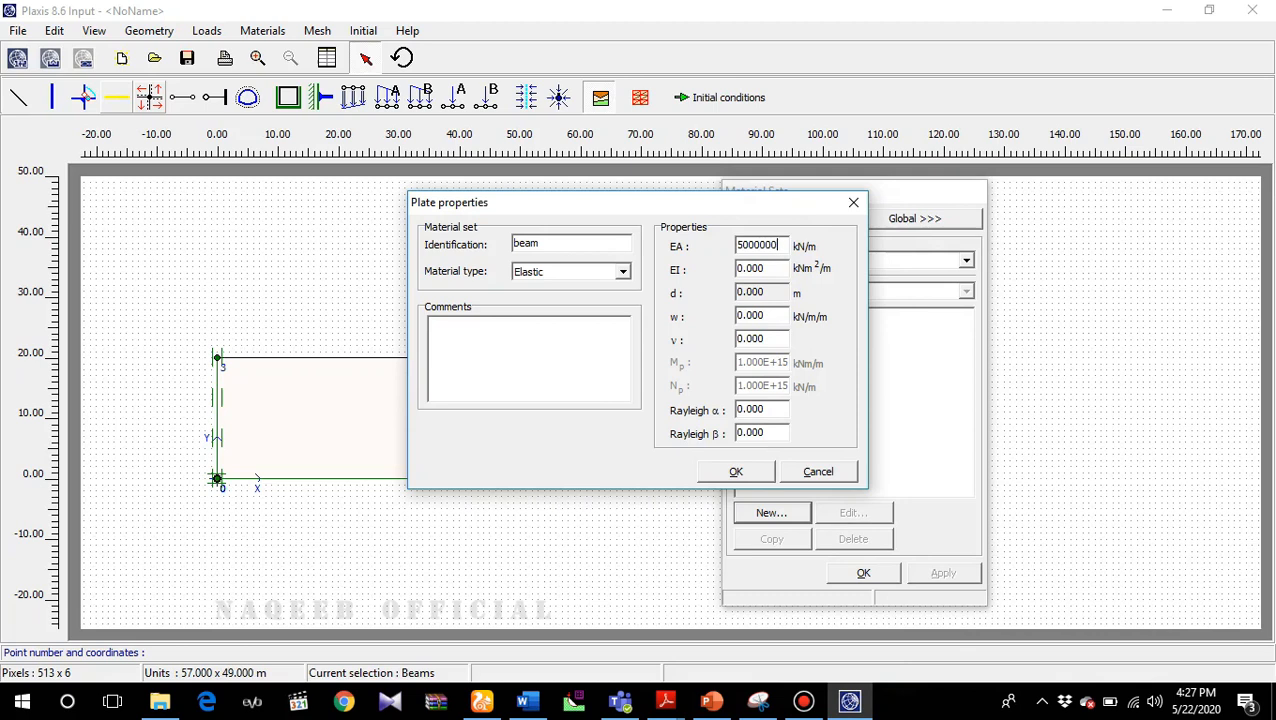
left_click_drag(770, 271, 727, 270)
type("90")
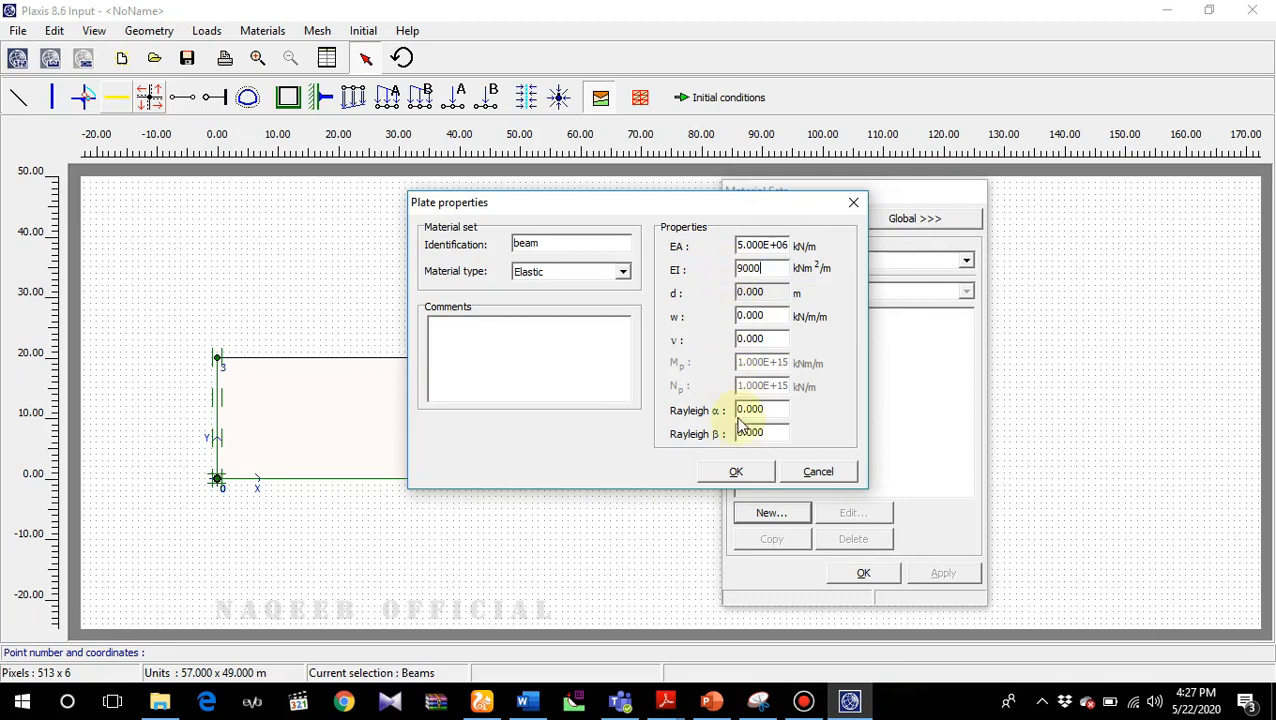
- Set the plate's weight w to 5 kN/m/m, checking the plate properties slide in PowerPoint
left_click(711, 700)
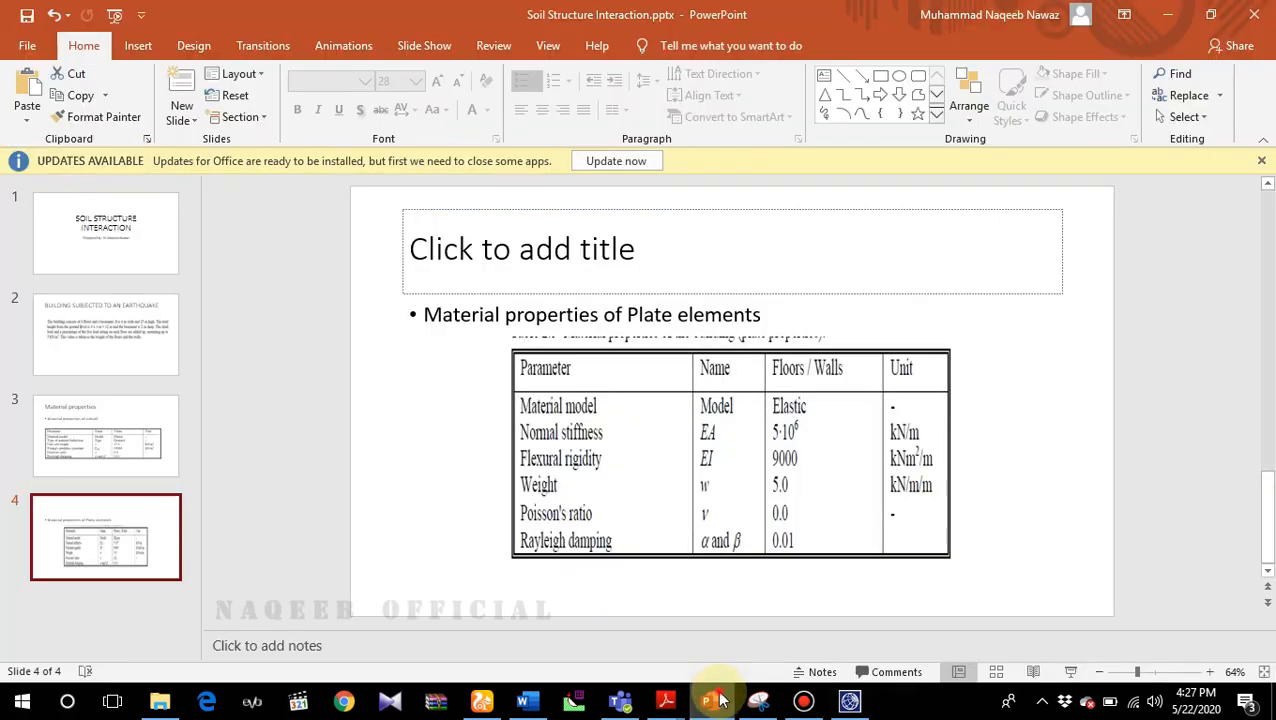
left_click(720, 700)
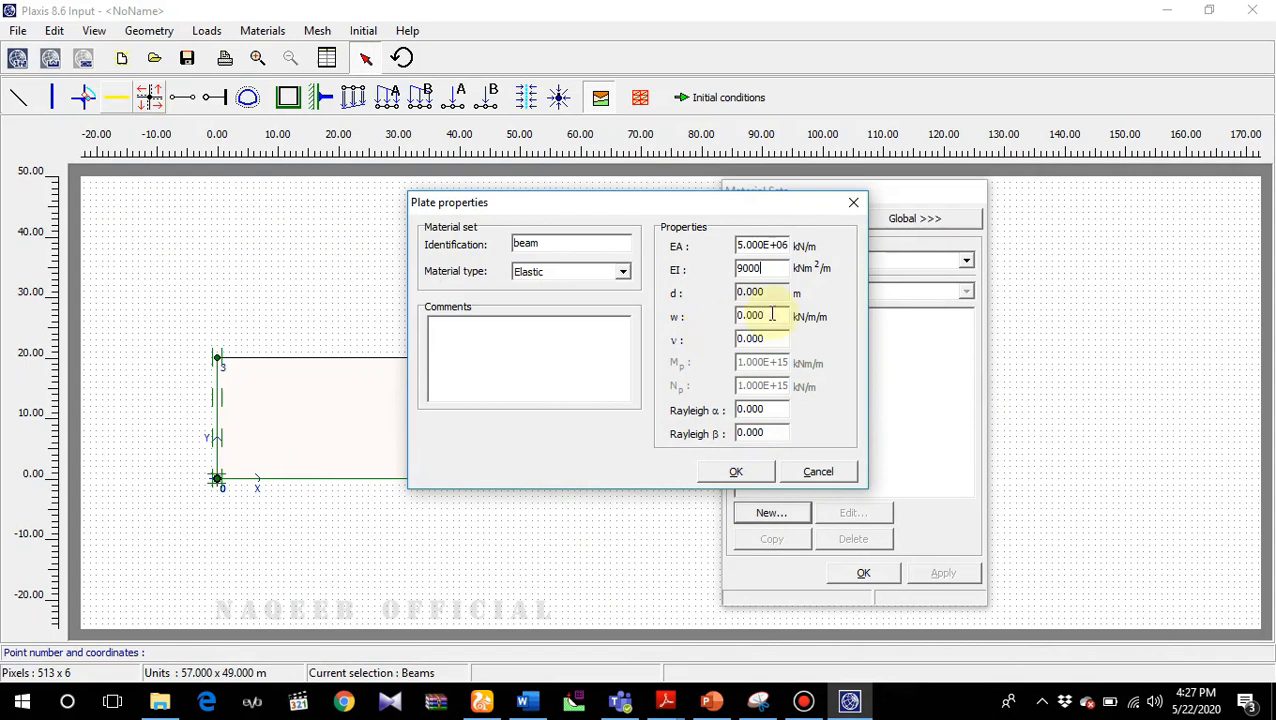
left_click_drag(771, 315, 735, 316)
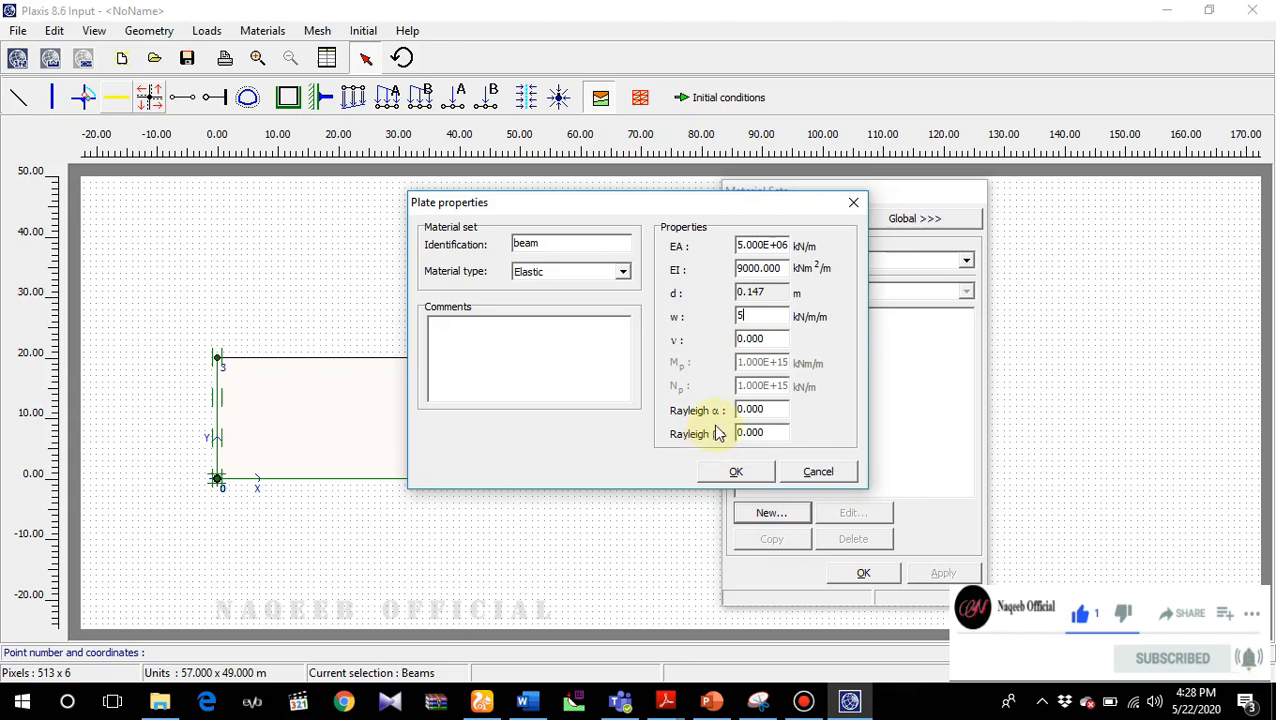
- Set the beam plate's Rayleigh α and β to 0.01, checking the plate properties slide in PowerPoint, and accept the material set
left_click(711, 700)
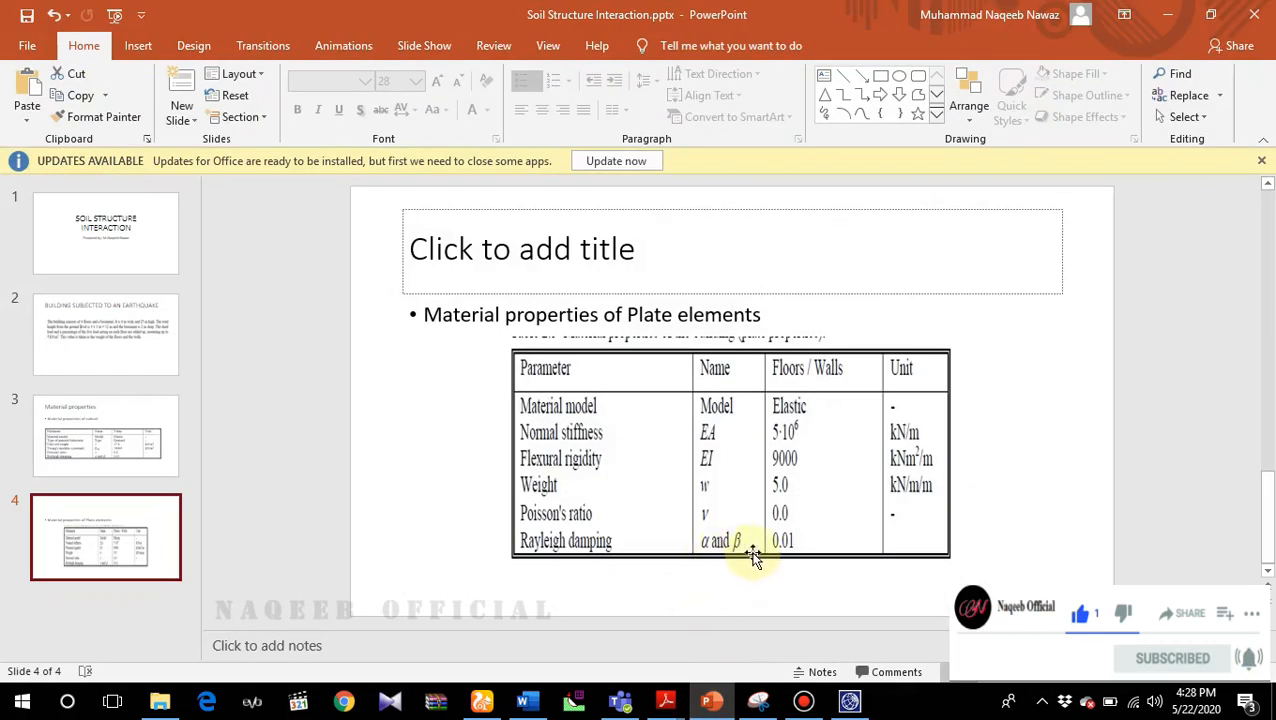
left_click(849, 703)
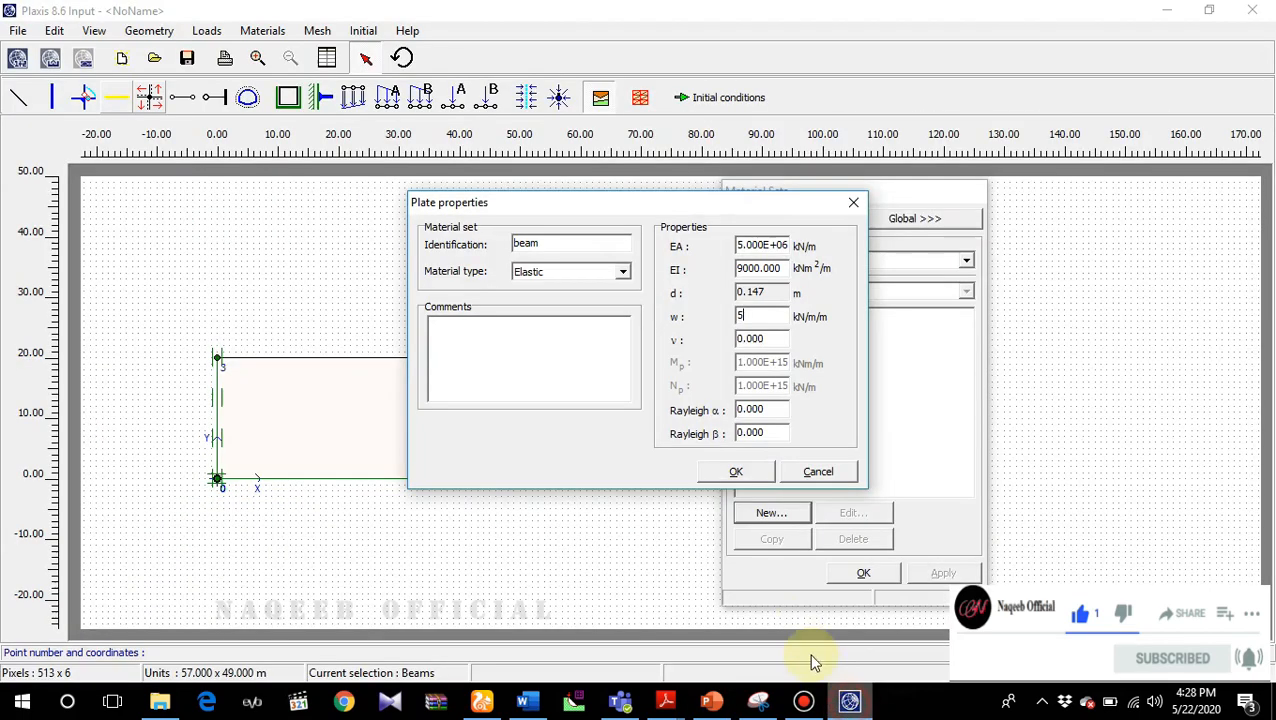
left_click(776, 406)
key("BackSpace")
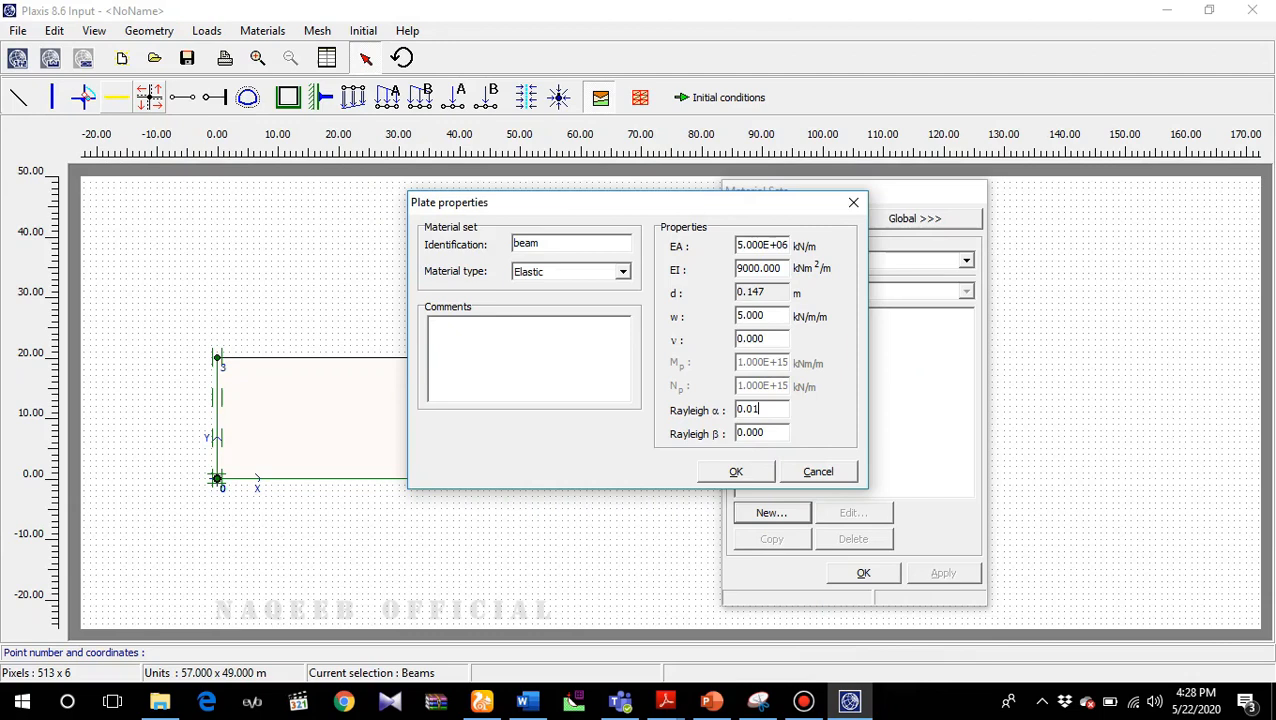
left_click(767, 434)
key("BackSpace")
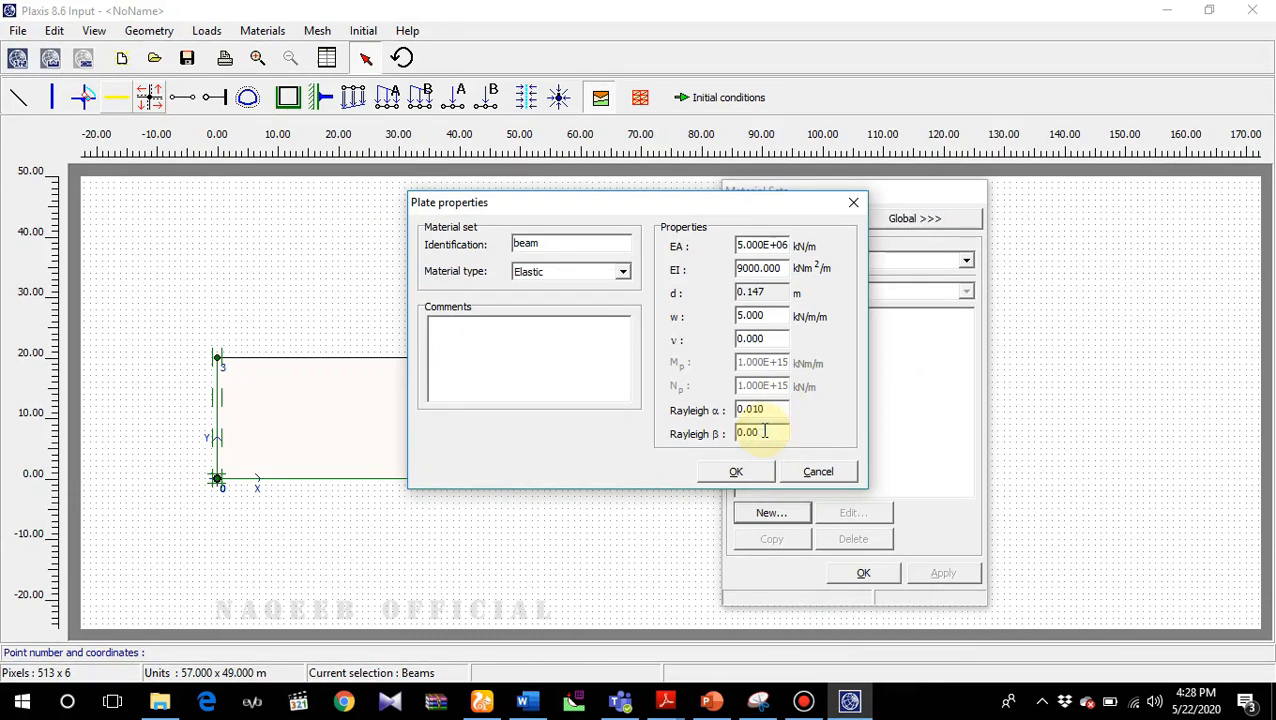
type("1")
left_click(736, 472)
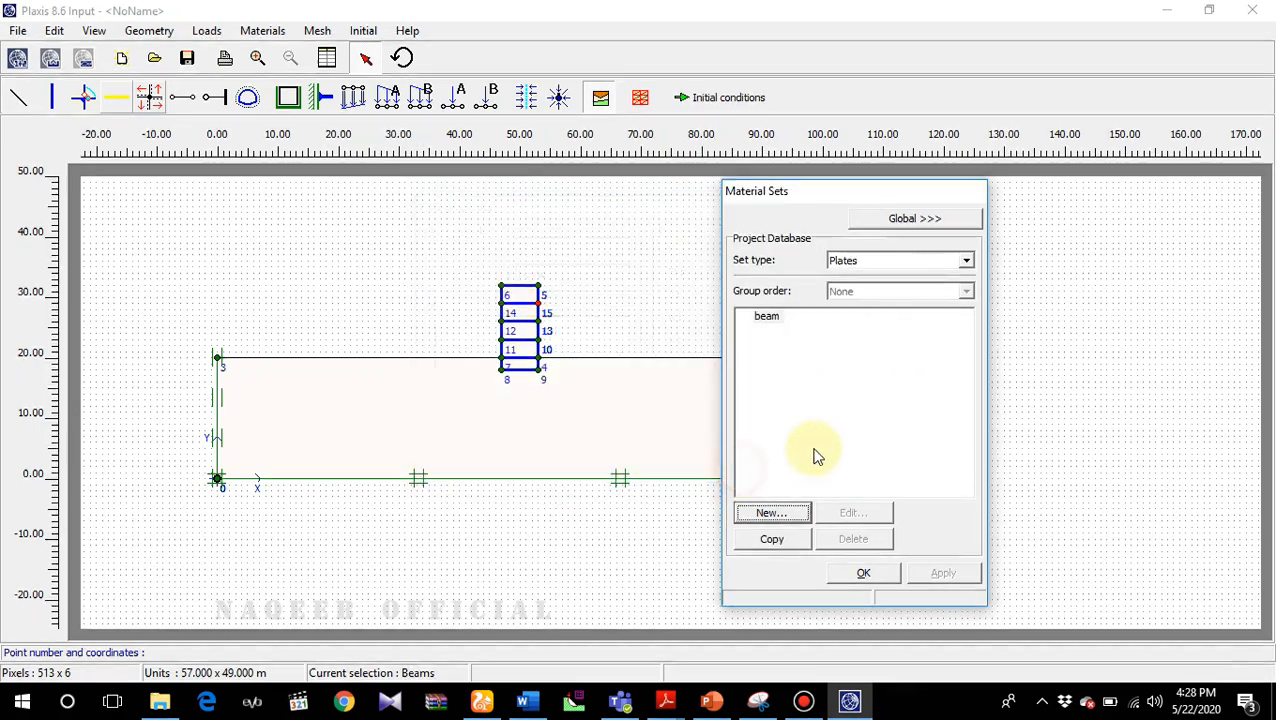
- Switch the material sets to Soil & Interfaces and open the advanced general properties of the susbsoil layer
left_click(966, 261)
left_click(917, 276)
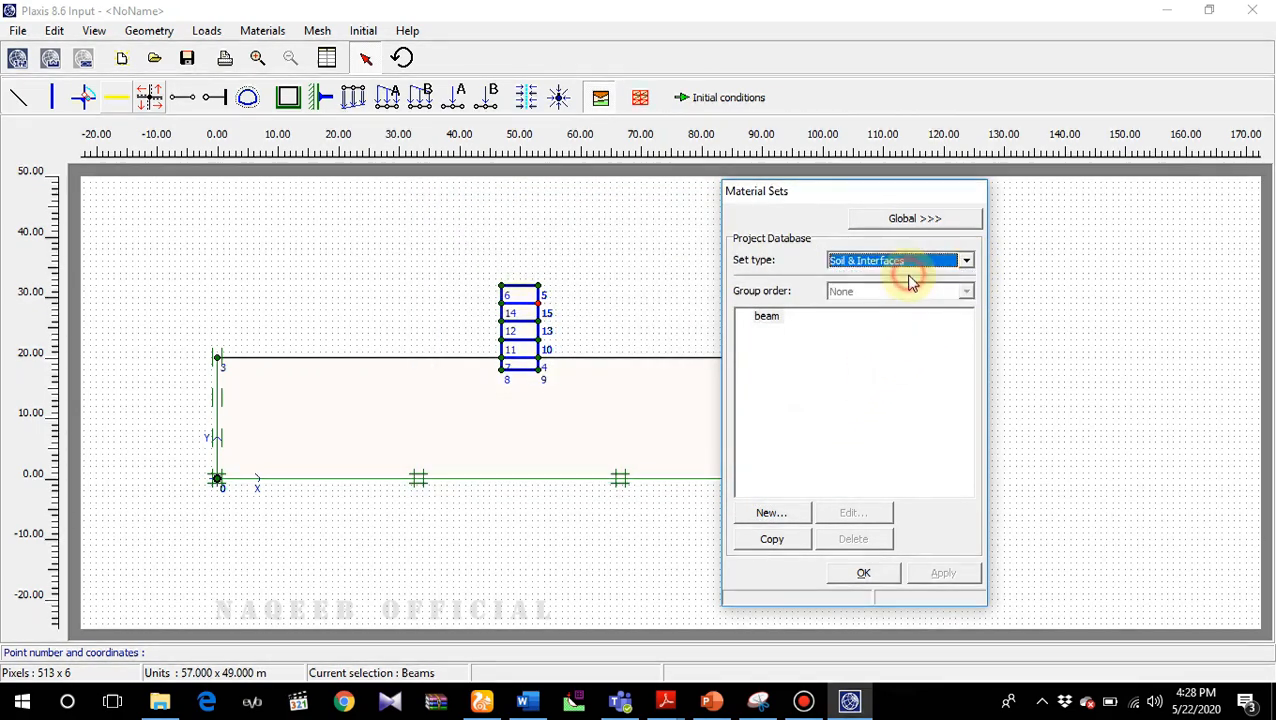
left_click(786, 317)
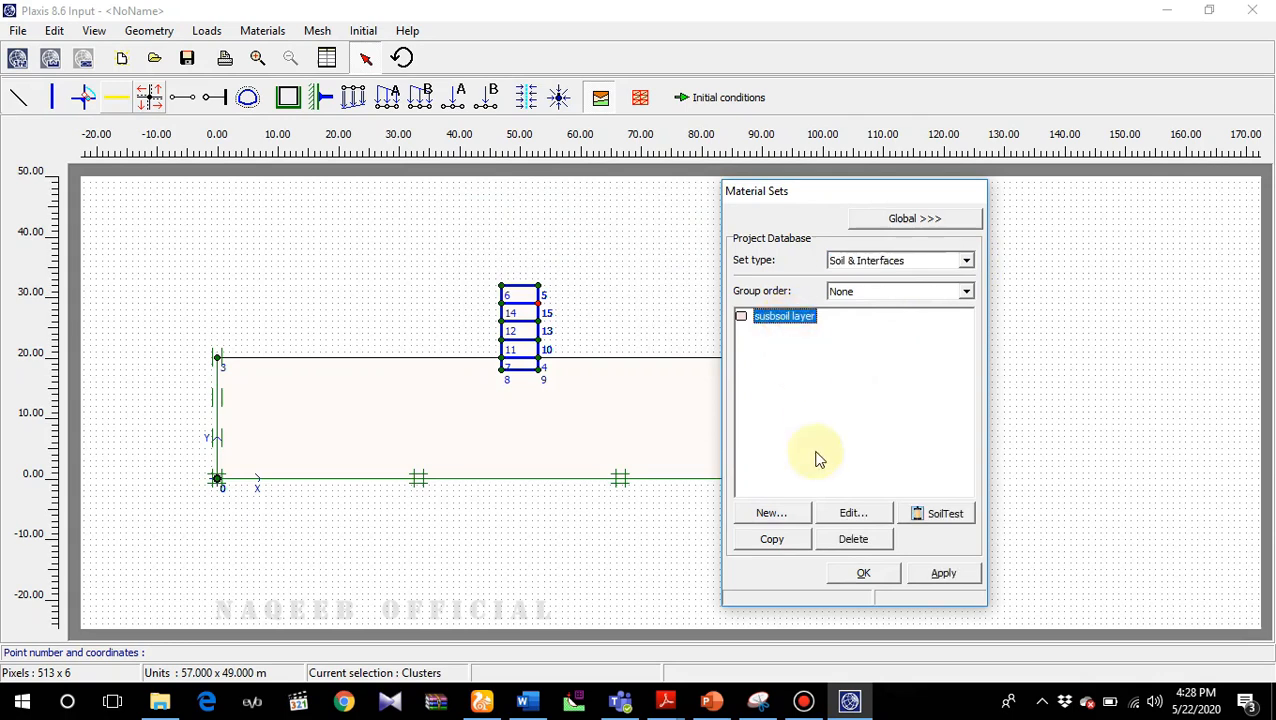
left_click(856, 518)
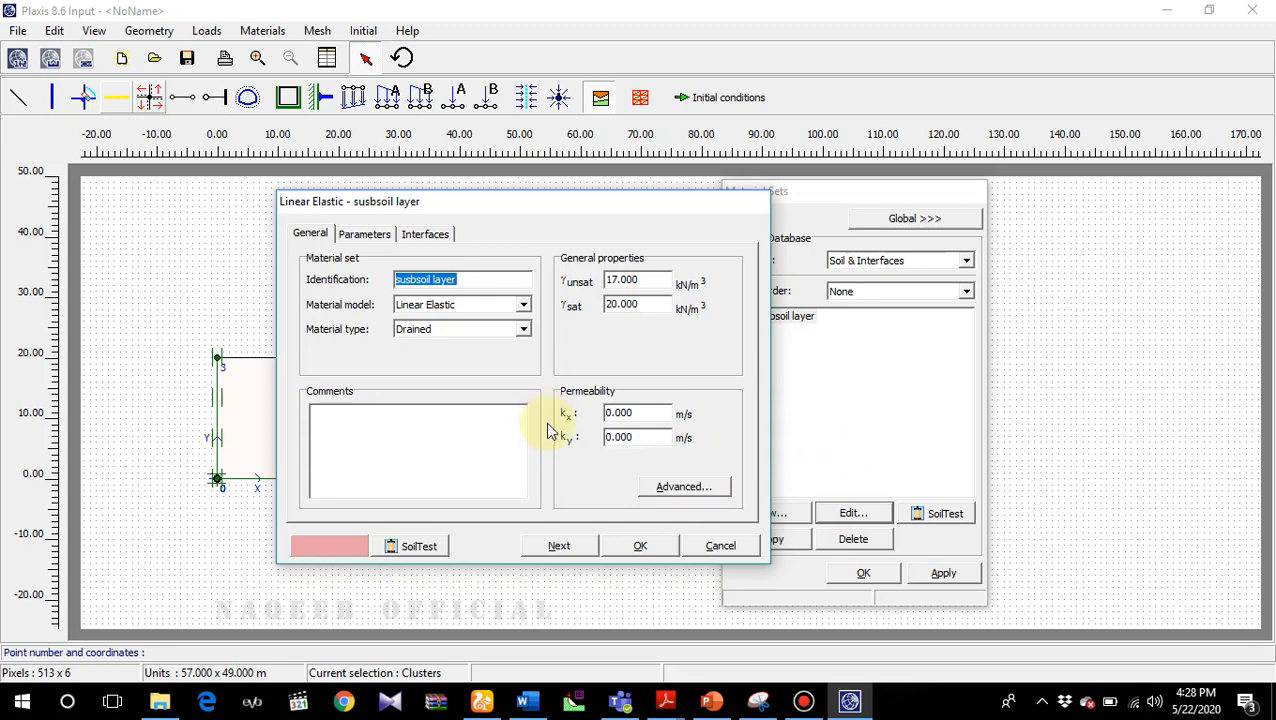
left_click(680, 486)
- Set the soil's Rayleigh alpha and beta to 0.01, consulting the soil properties slide in PowerPoint, and accept the material set
left_click(713, 702)
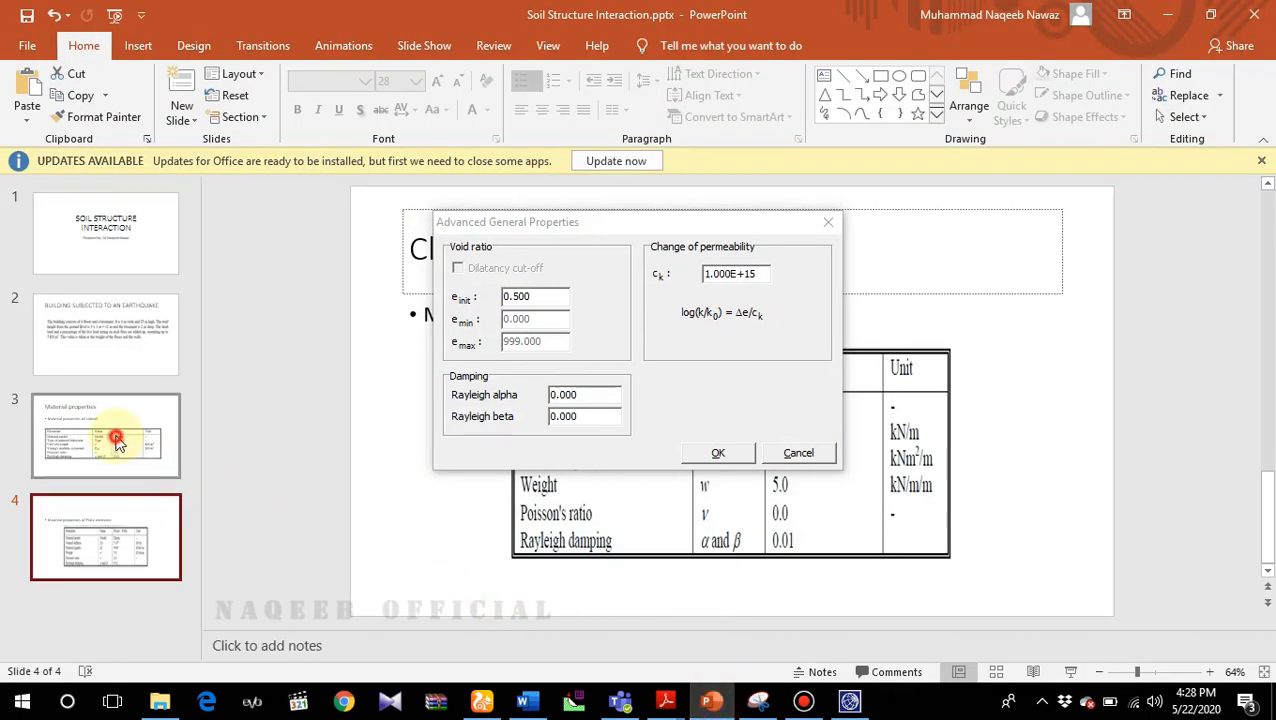
left_click(42, 433)
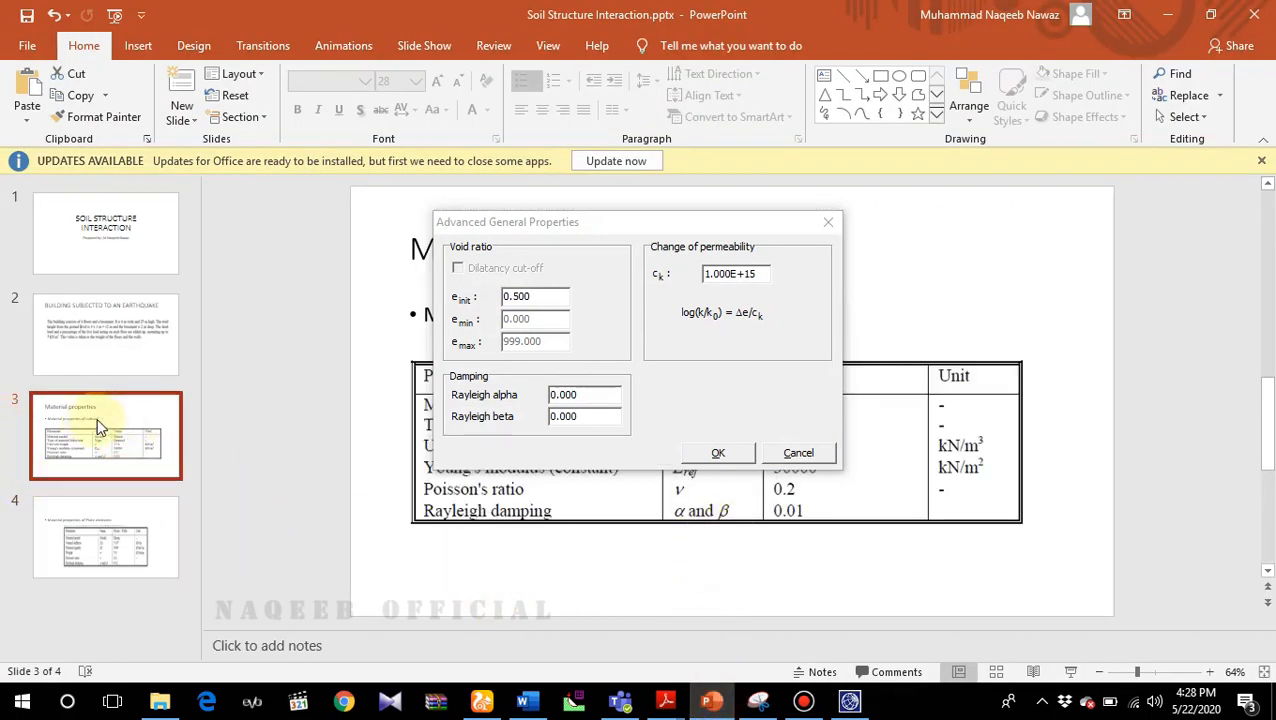
left_click(595, 397)
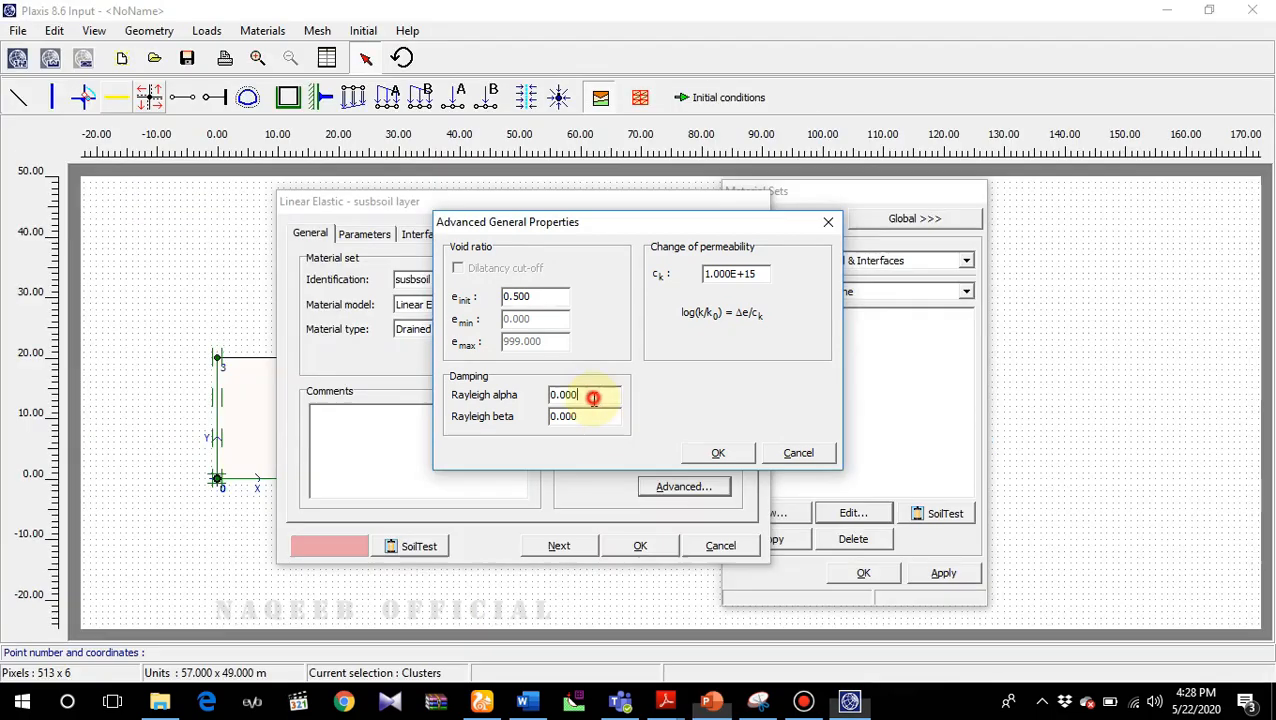
type("1")
left_click(591, 418)
key("BackSpace")
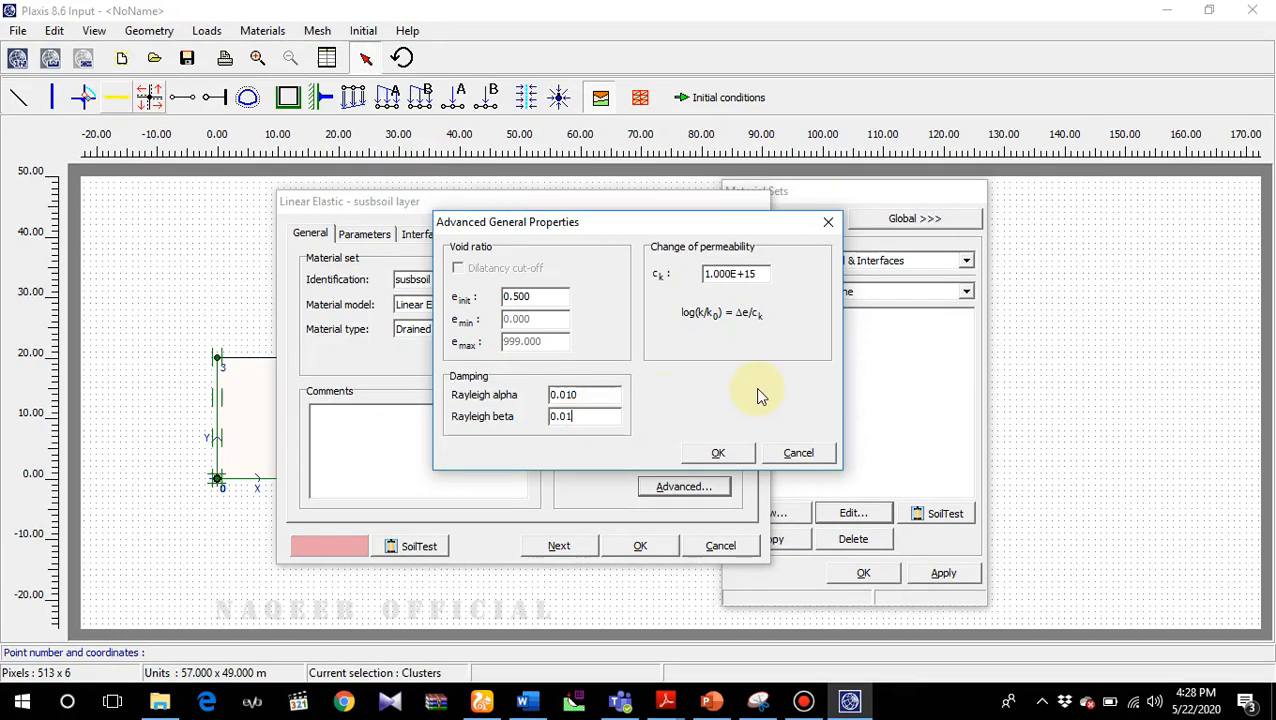
left_click(720, 454)
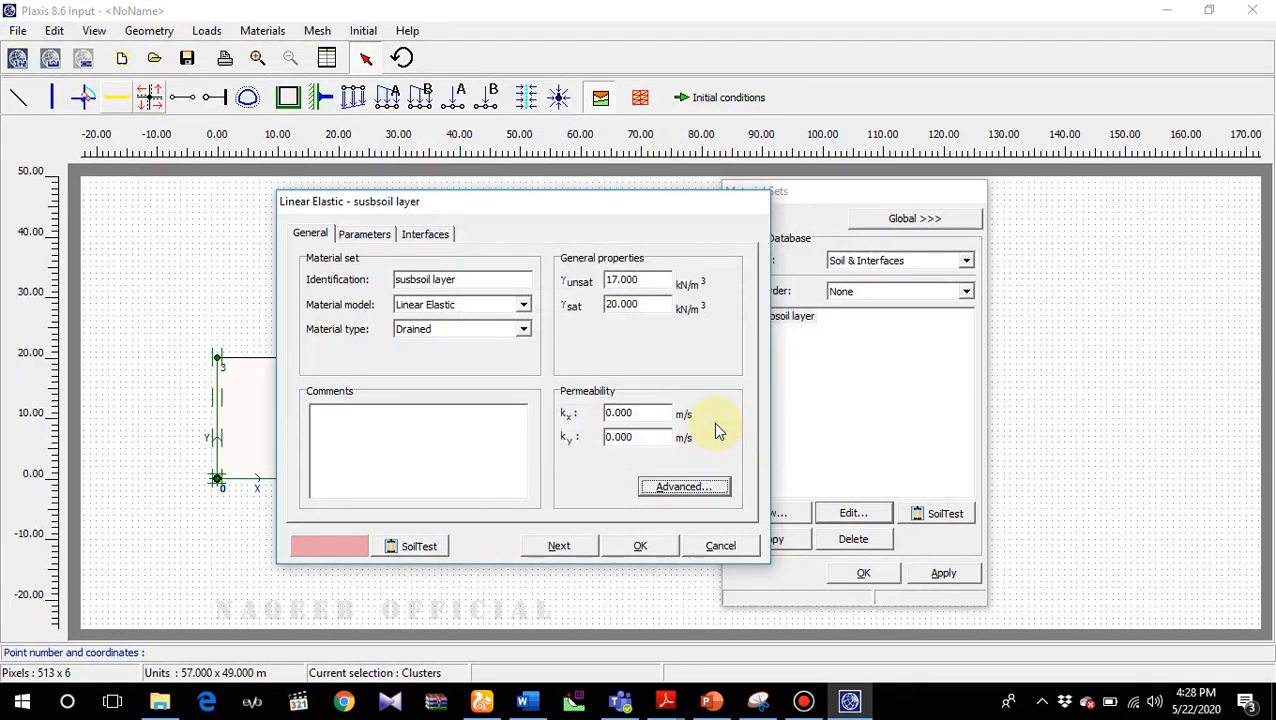
left_click(637, 547)
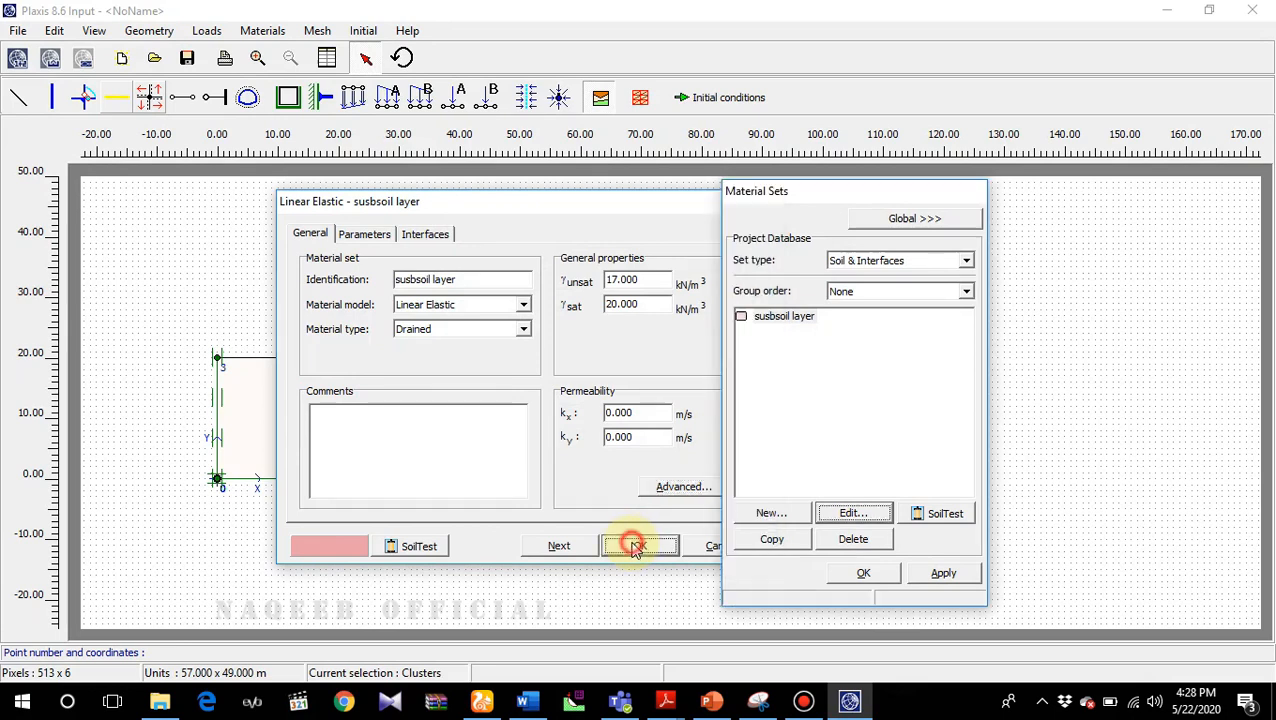
- Assign the susbsoil layer material to the large soil cluster and to each cluster inside the building
left_click_drag(840, 195, 915, 207)
left_click_drag(857, 335, 585, 441)
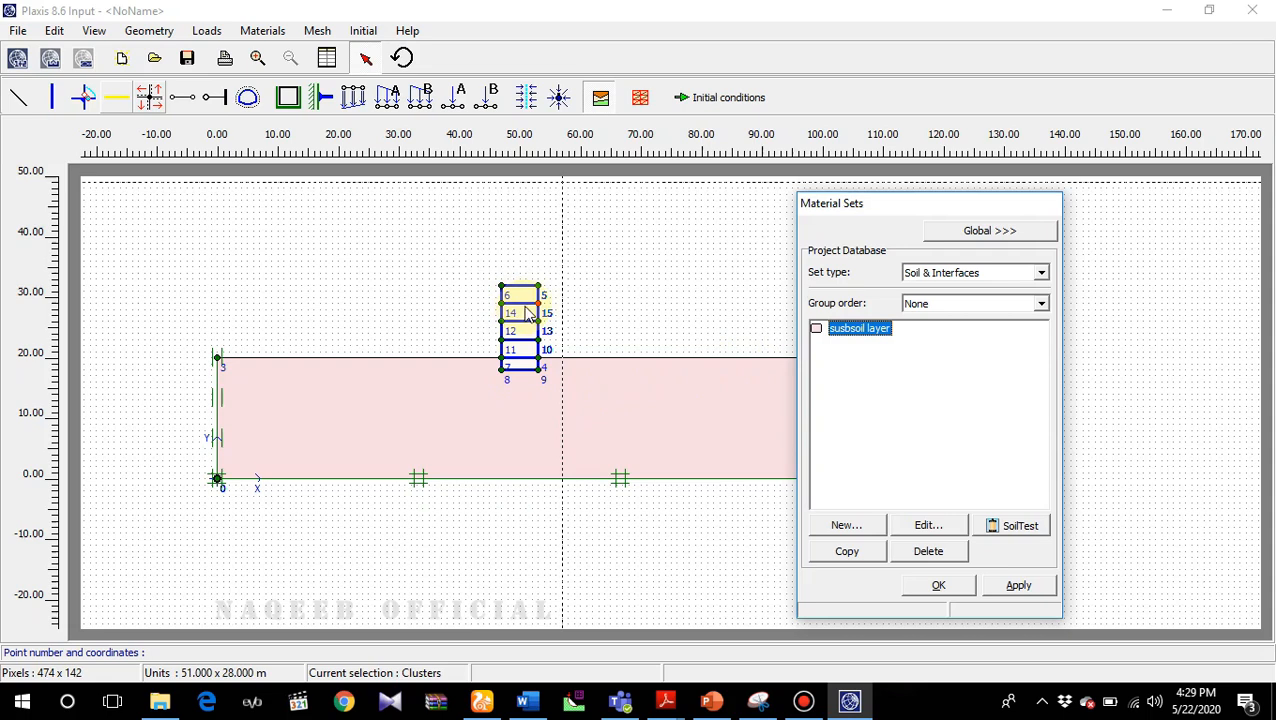
left_click_drag(836, 348, 530, 348)
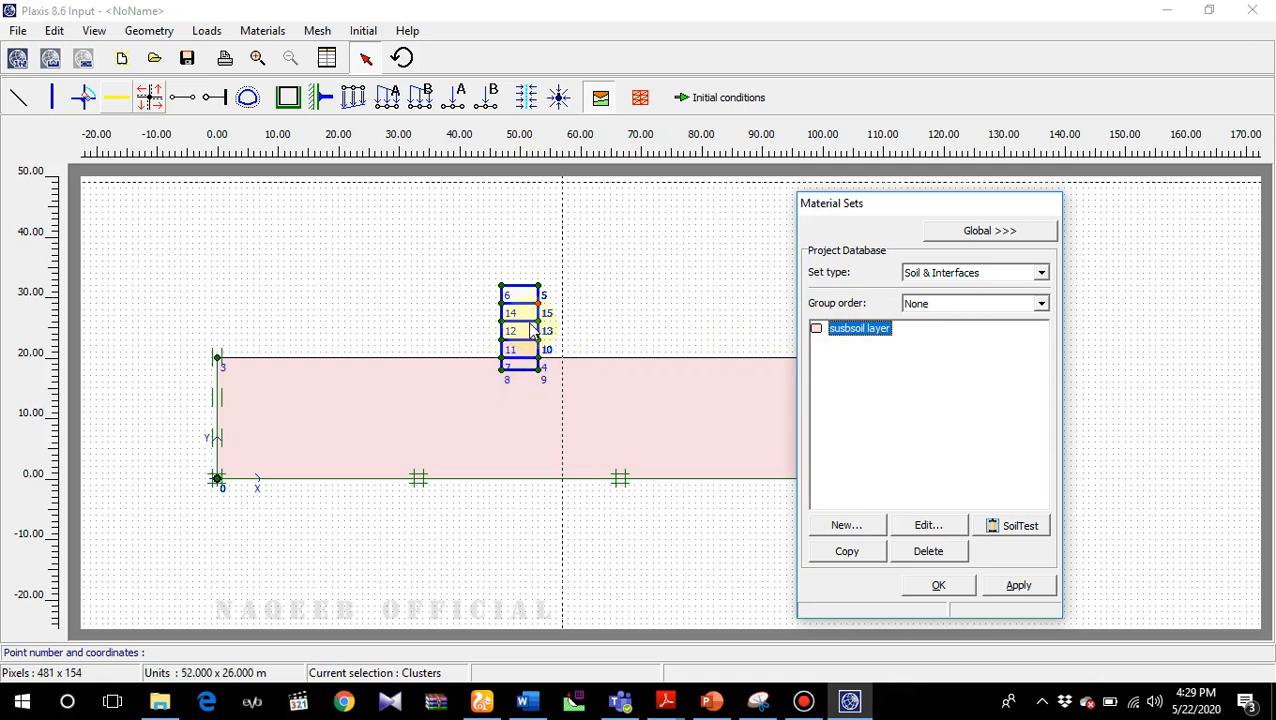
left_click_drag(852, 334, 526, 333)
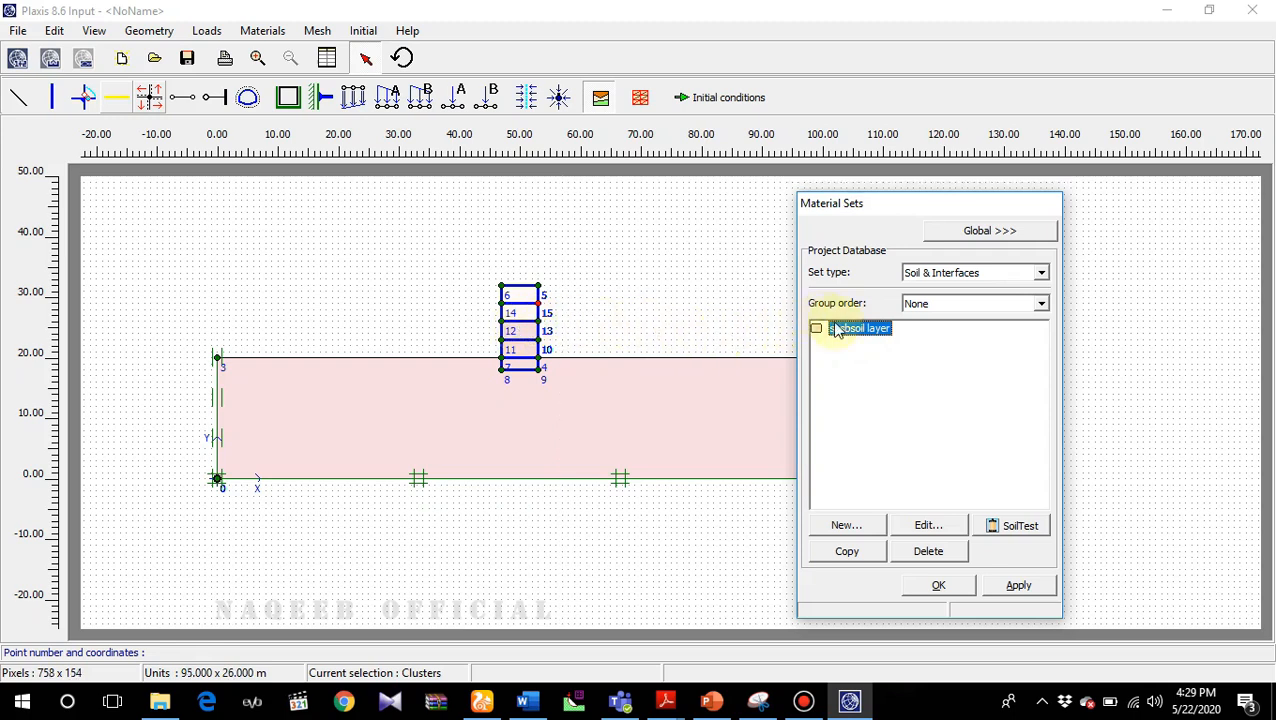
left_click_drag(850, 332, 520, 315)
left_click_drag(843, 336, 520, 296)
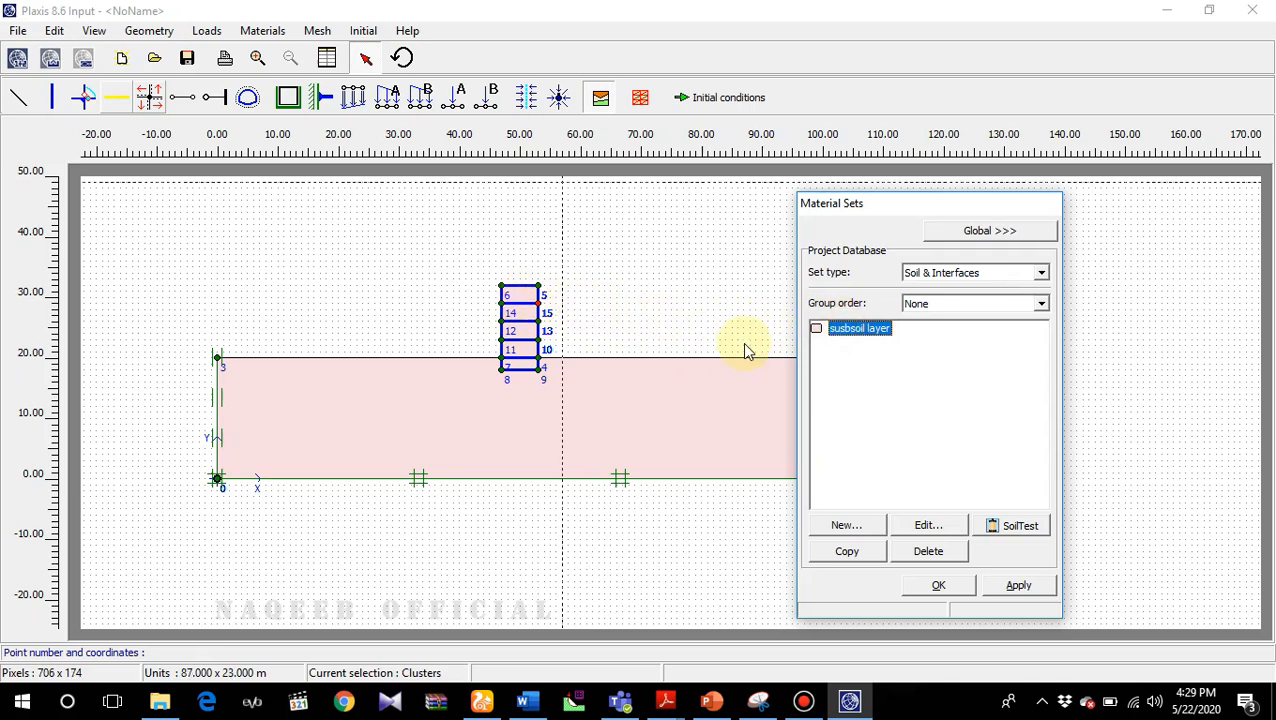
- Switch the material sets to Plates, assign the beam material to the building's plates, and close the material sets
left_click(1043, 273)
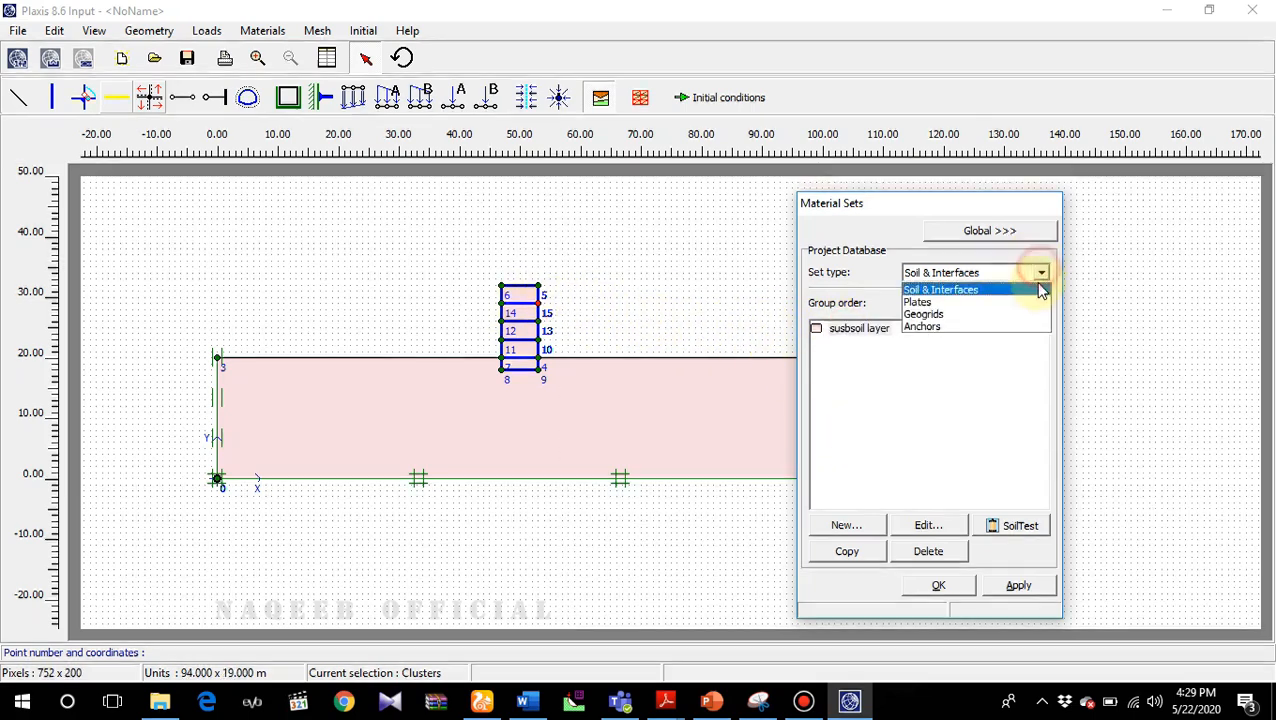
left_click(1012, 300)
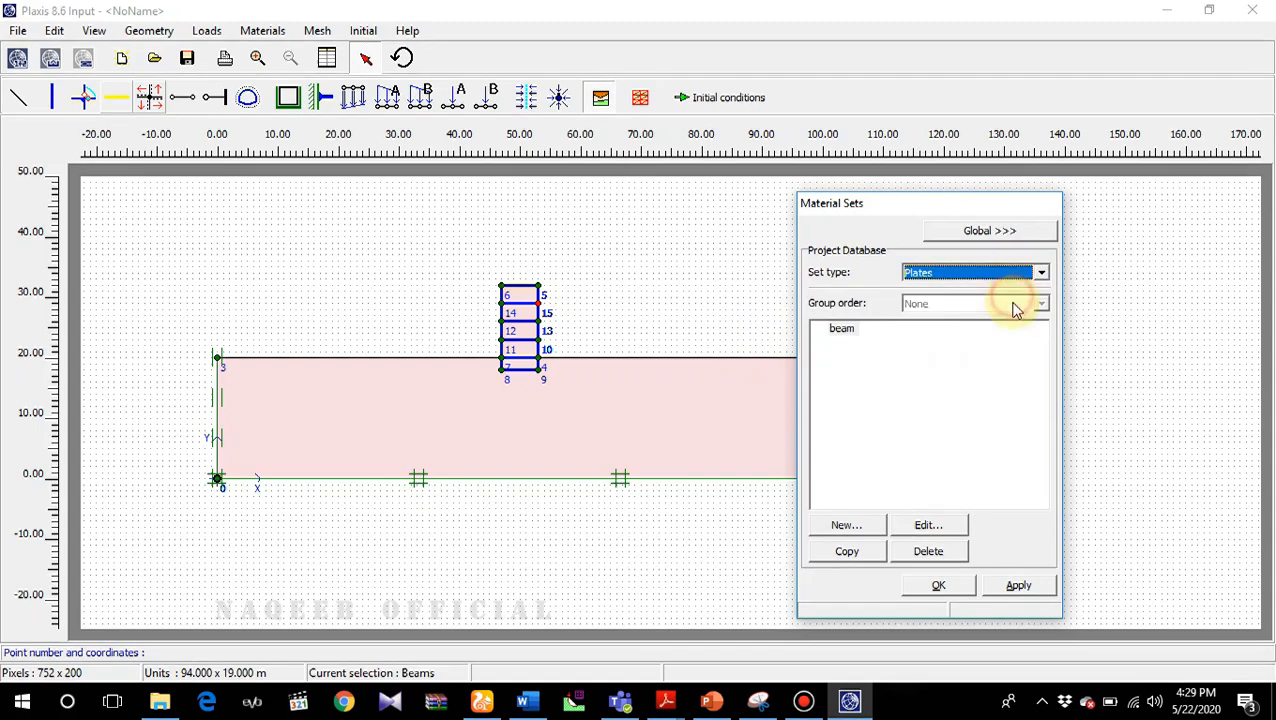
left_click(841, 337)
left_click_drag(843, 339, 529, 382)
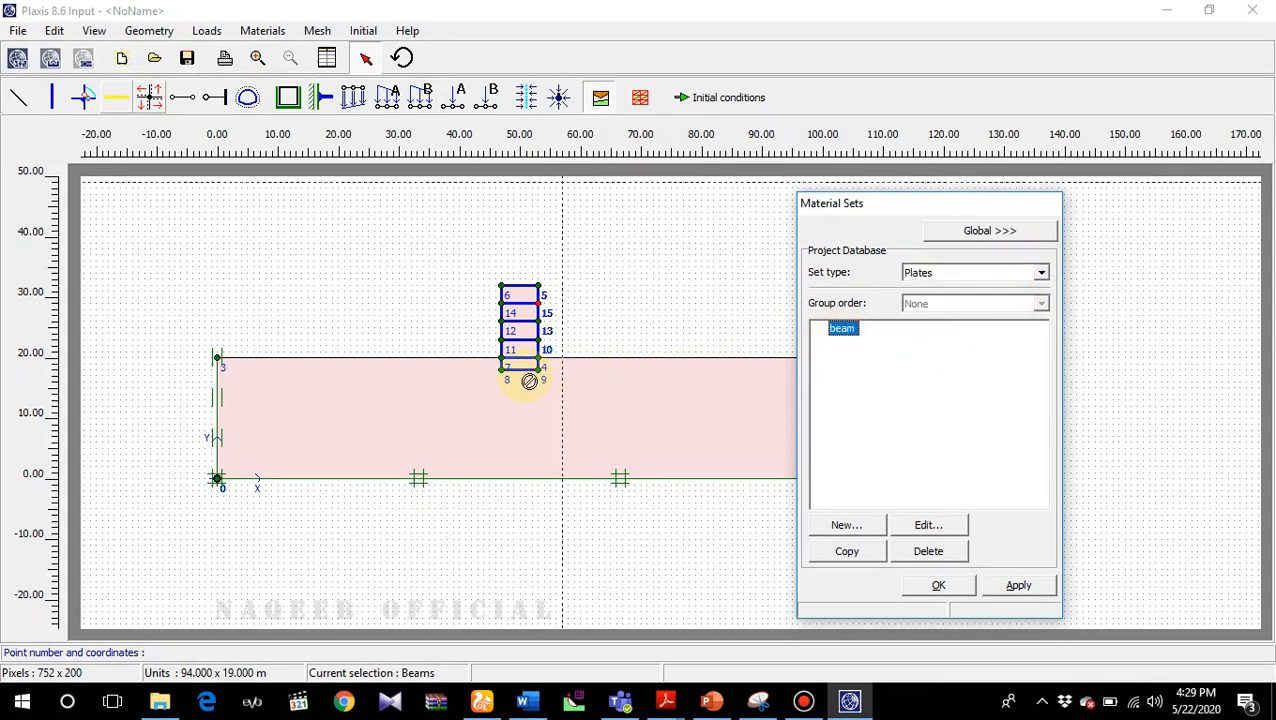
left_click_drag(529, 385, 530, 383)
left_click_drag(845, 333, 526, 368)
left_click_drag(846, 330, 521, 352)
left_click_drag(845, 332, 521, 317)
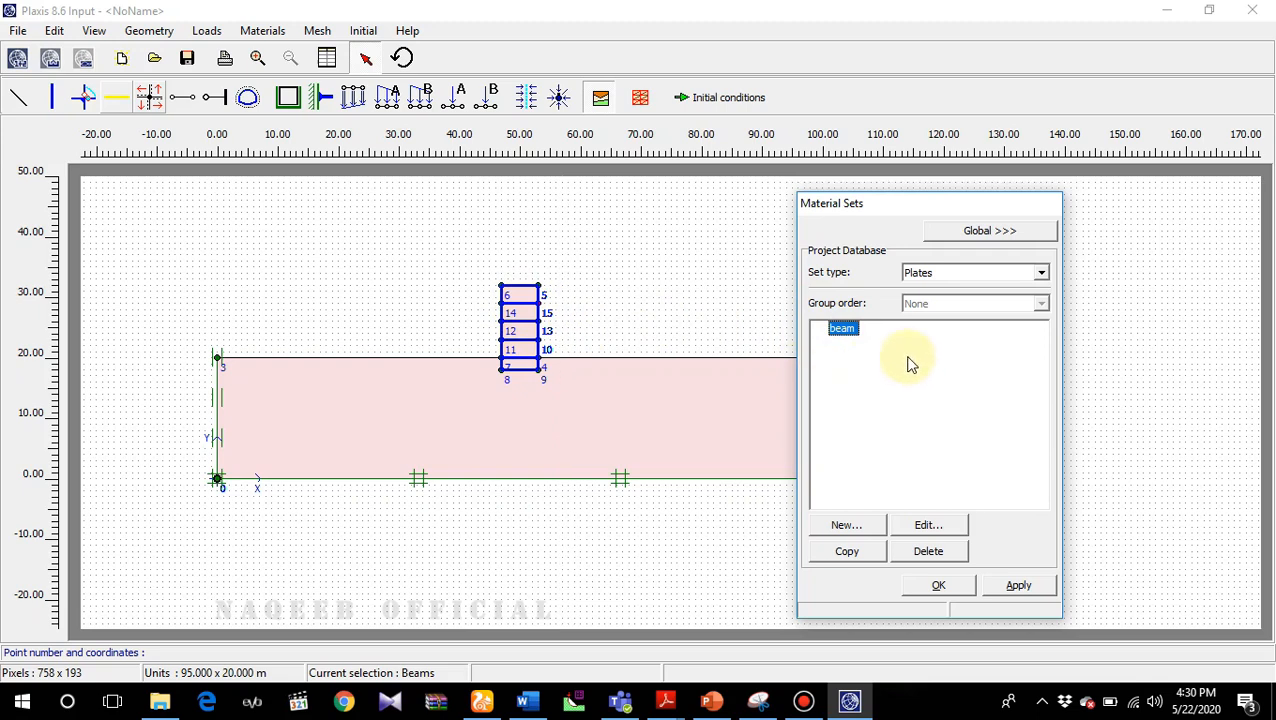
left_click(940, 586)
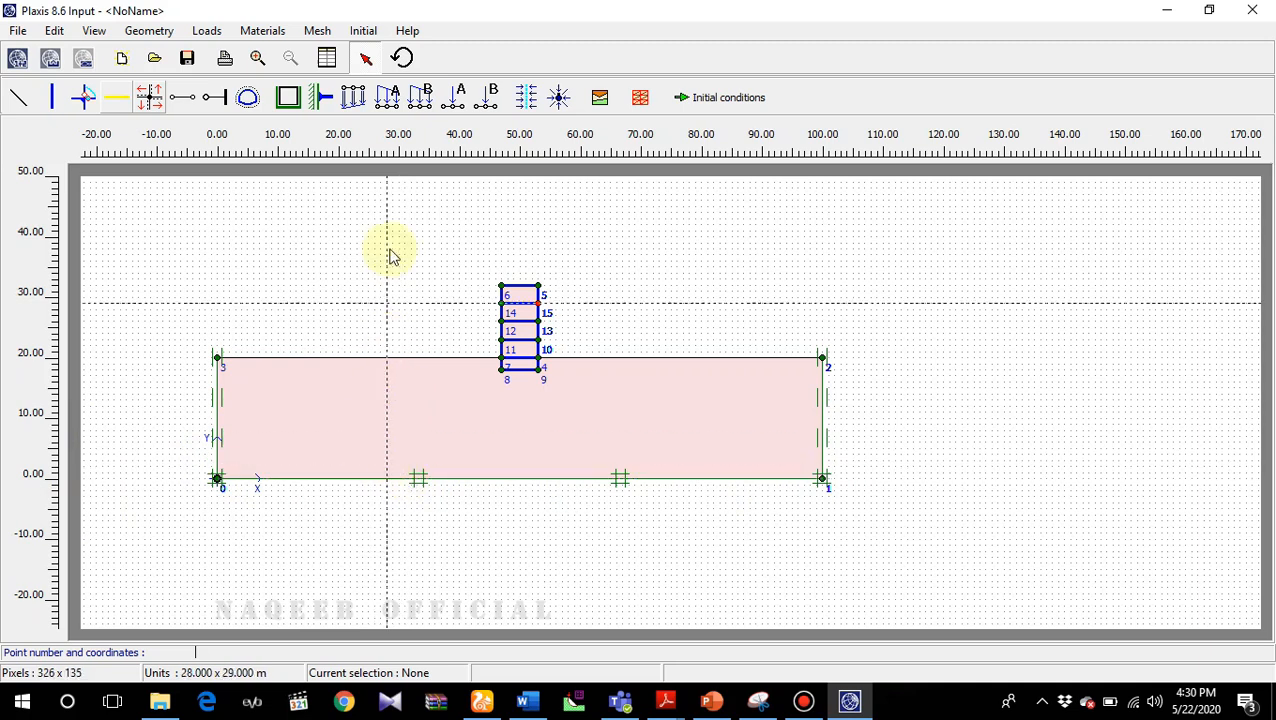
- Draw a prescribed displacement along the soil's bottom boundary from (0, 0) to (100, 0)
left_click(354, 98)
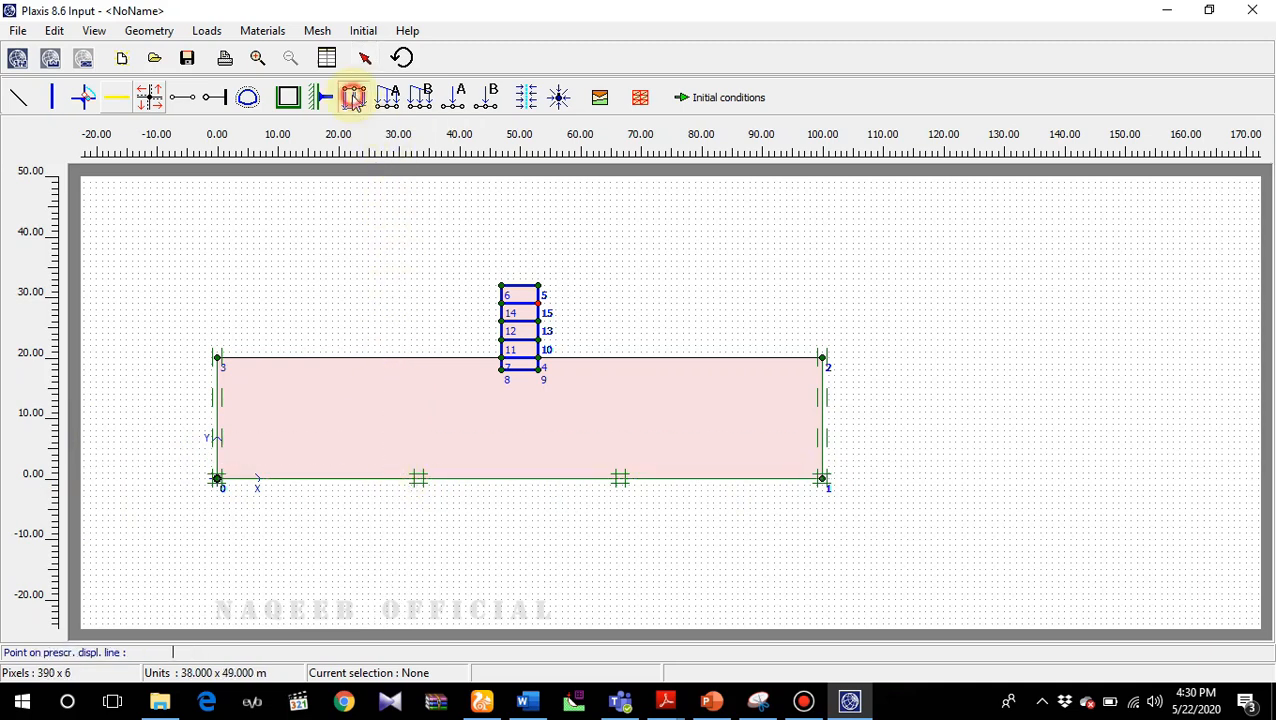
left_click(217, 480)
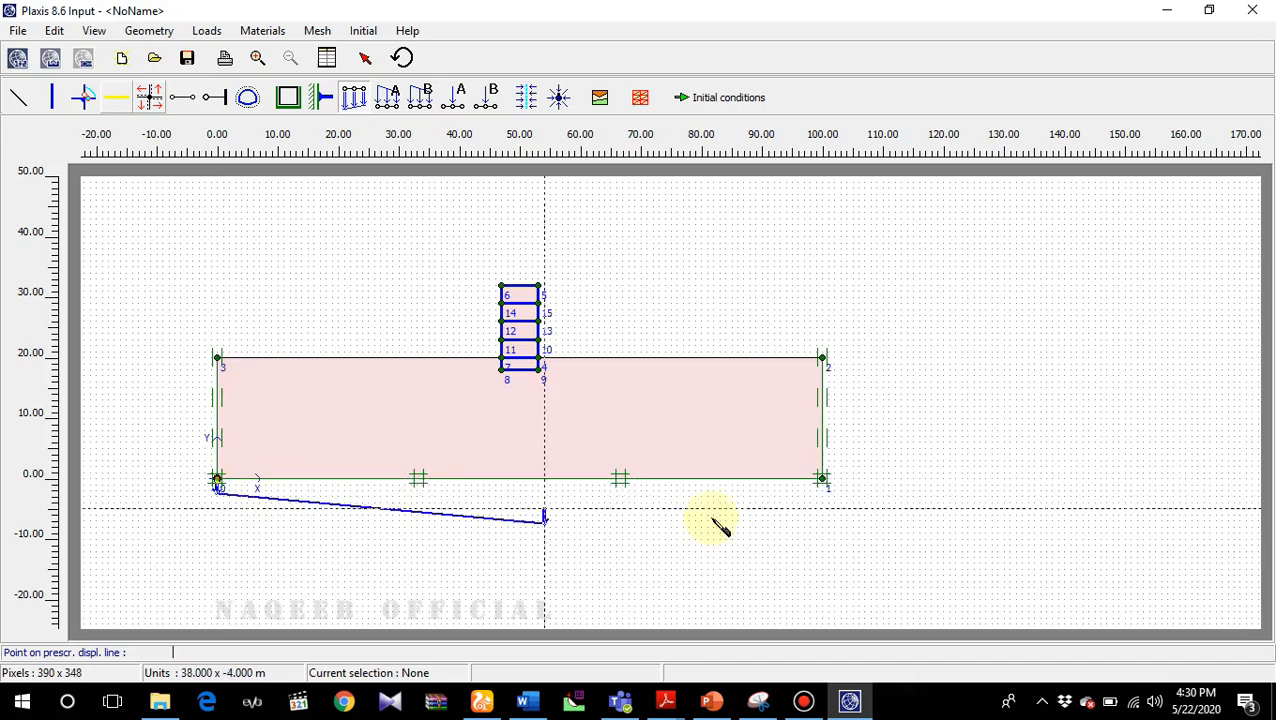
left_click(821, 479)
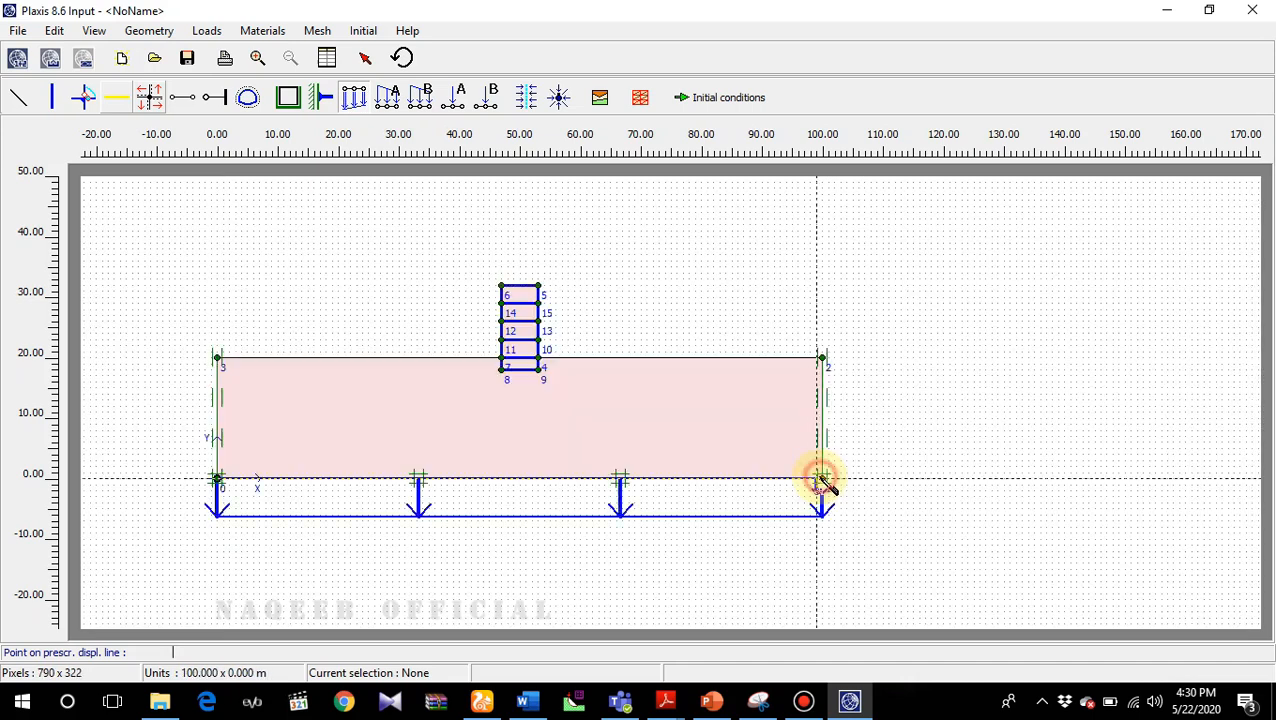
right_click(821, 479)
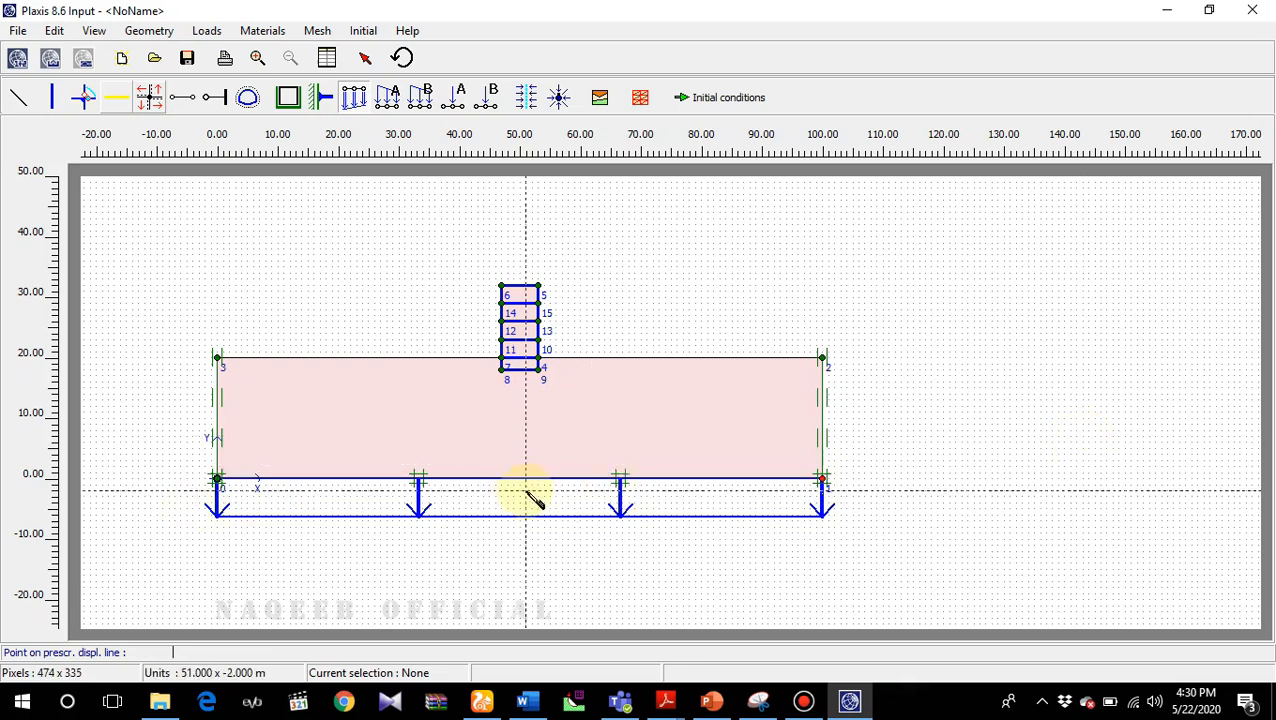
left_click(365, 57)
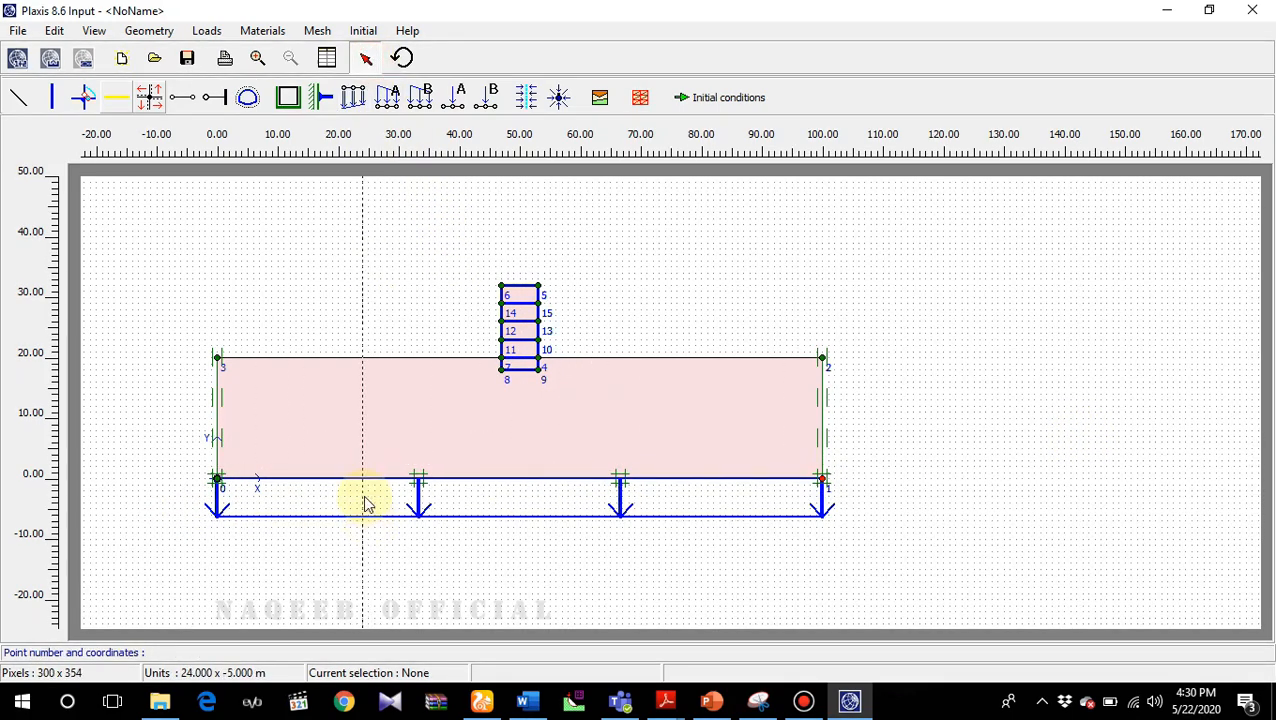
- Open the bottom boundary's prescribed displacement and set the Y-value to 0 m at both geometry points
left_click(370, 479)
left_click(393, 479)
double_click(393, 479)
left_click(566, 352)
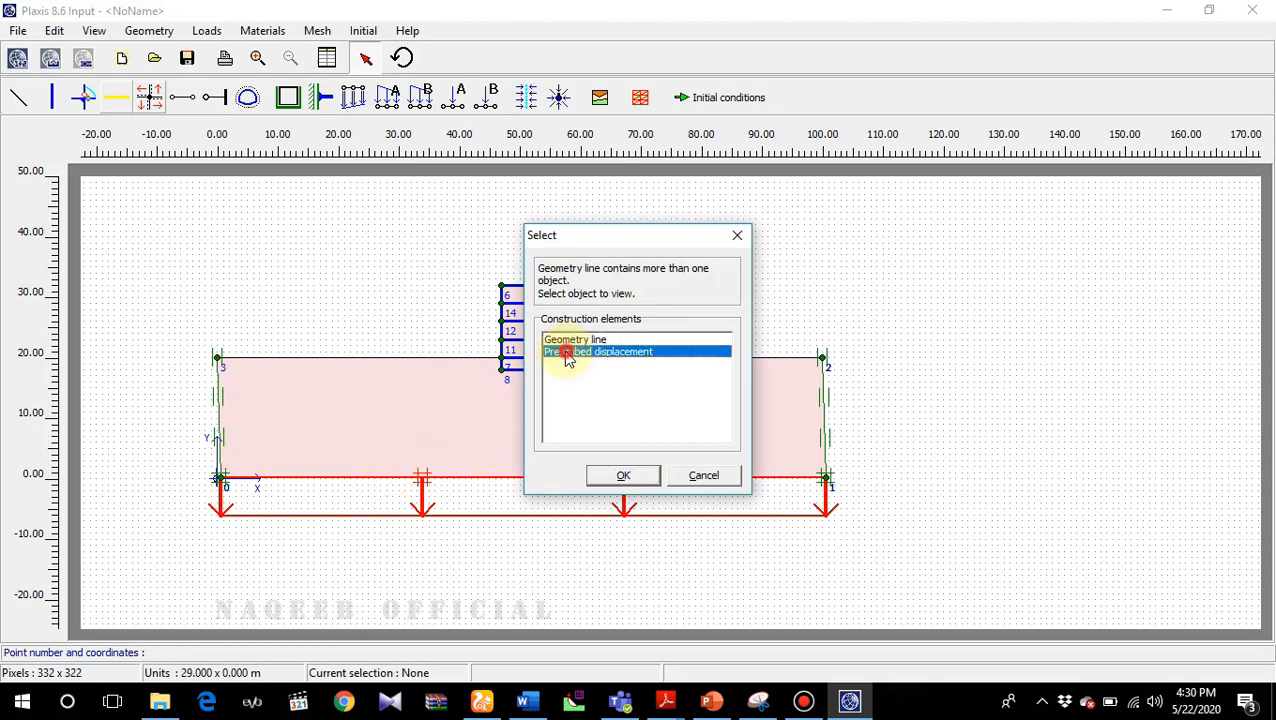
double_click(566, 354)
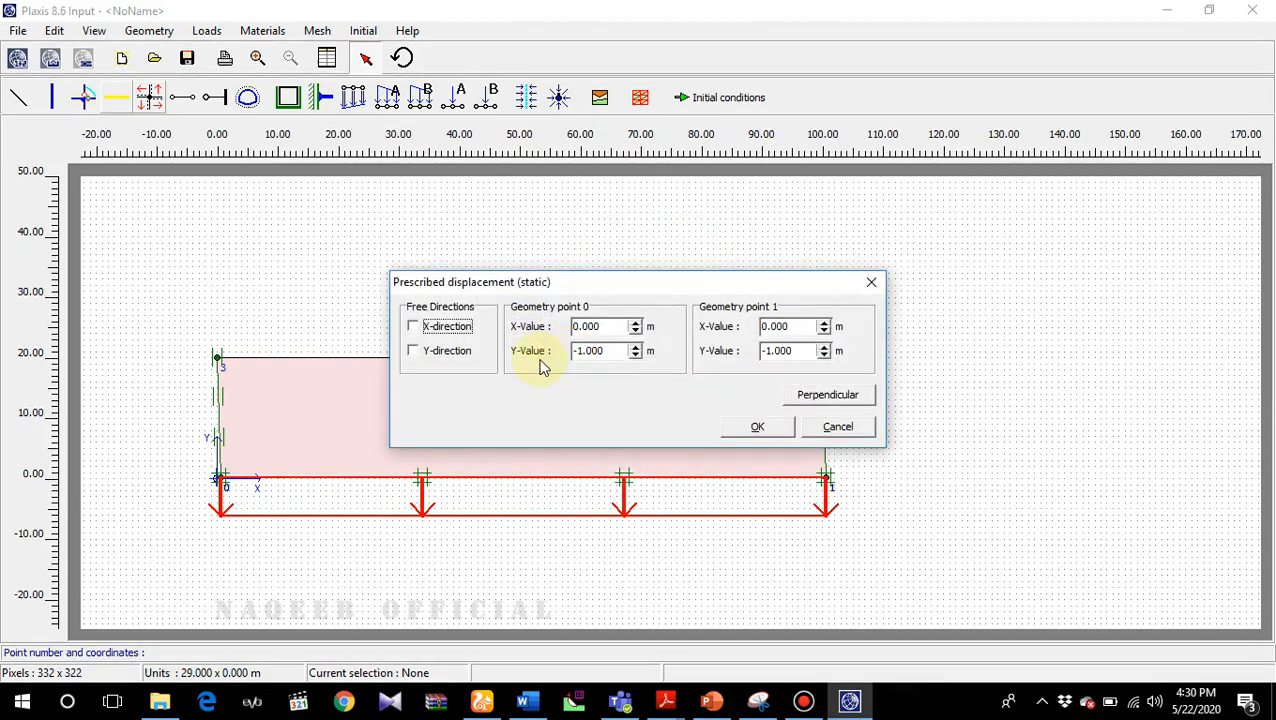
left_click_drag(604, 350, 567, 345)
type("0")
left_click_drag(799, 350, 768, 352)
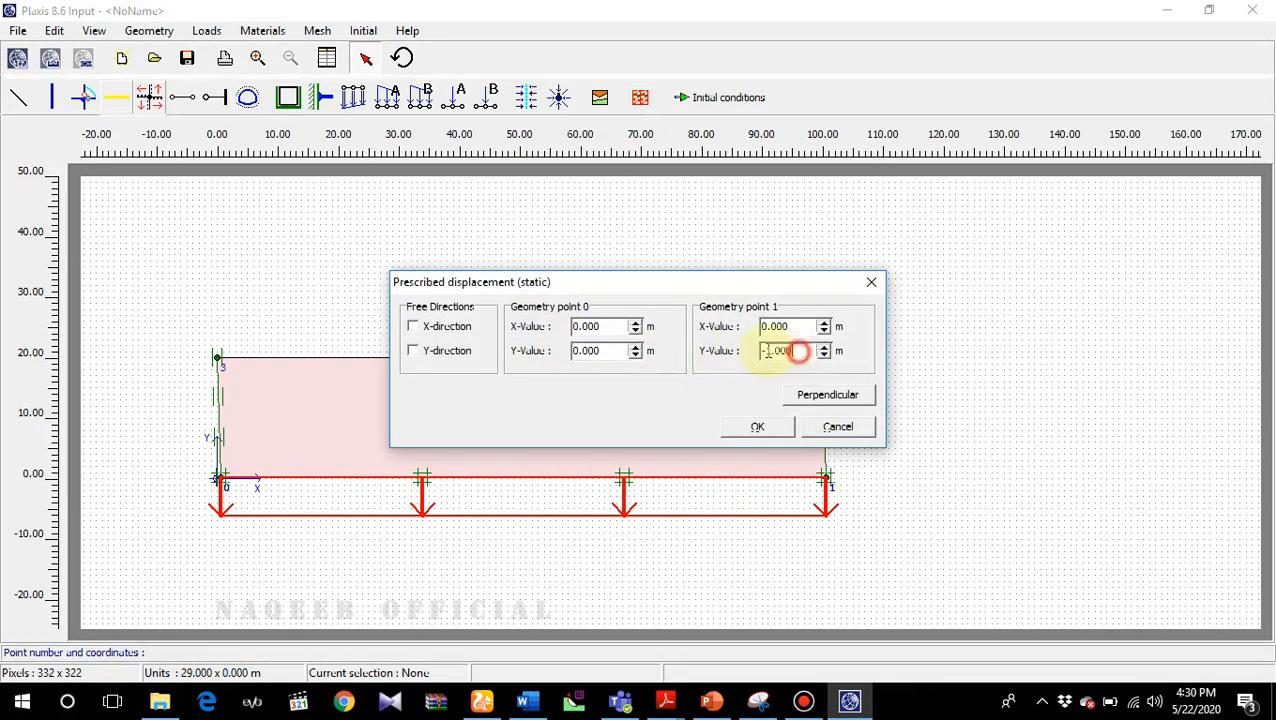
type("0")
- Set the prescribed displacement's X-value to 0.01 m at geometry points 1 and 0, and accept the values
left_click(790, 327)
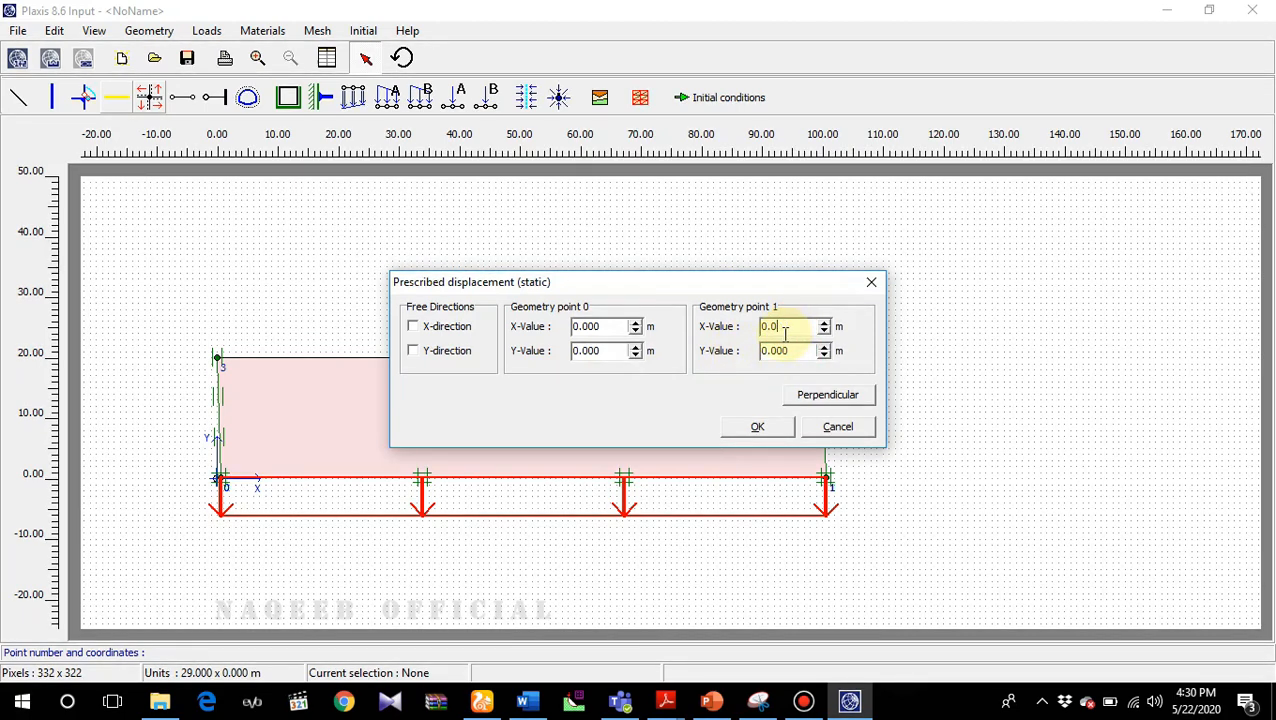
type("1")
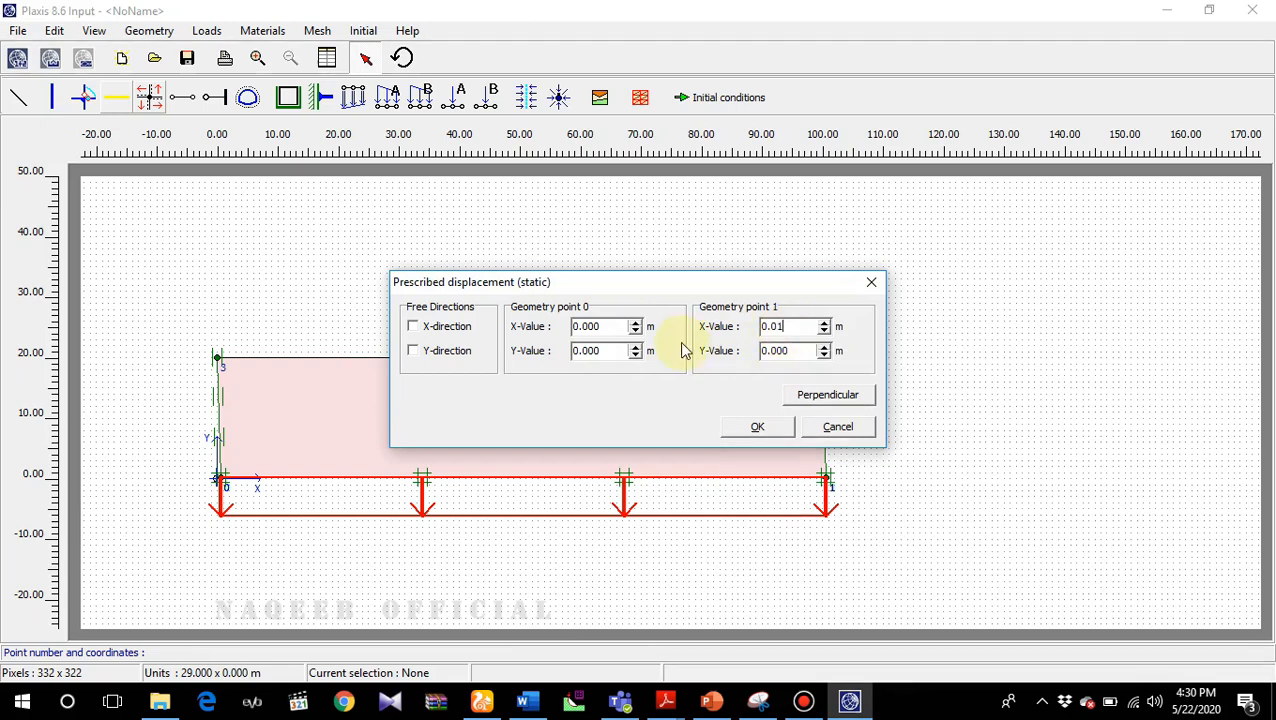
left_click(605, 327)
key("BackSpace")
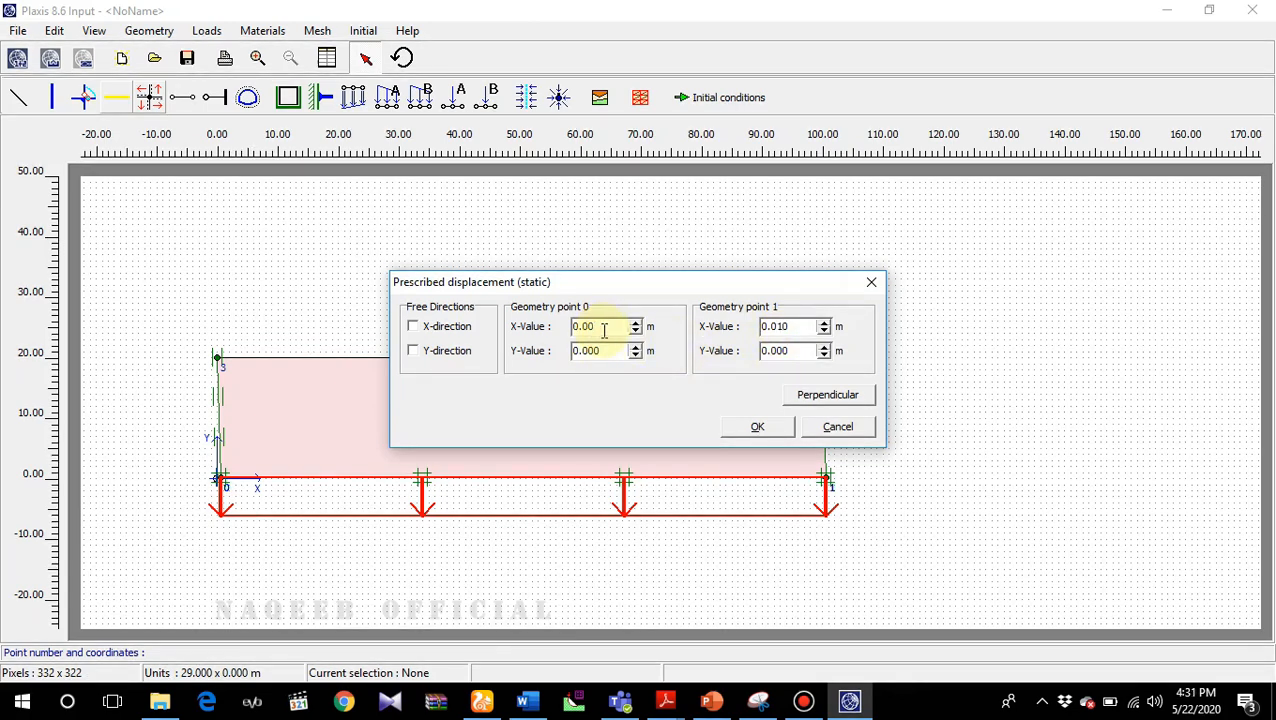
left_click(757, 436)
left_click(757, 436)
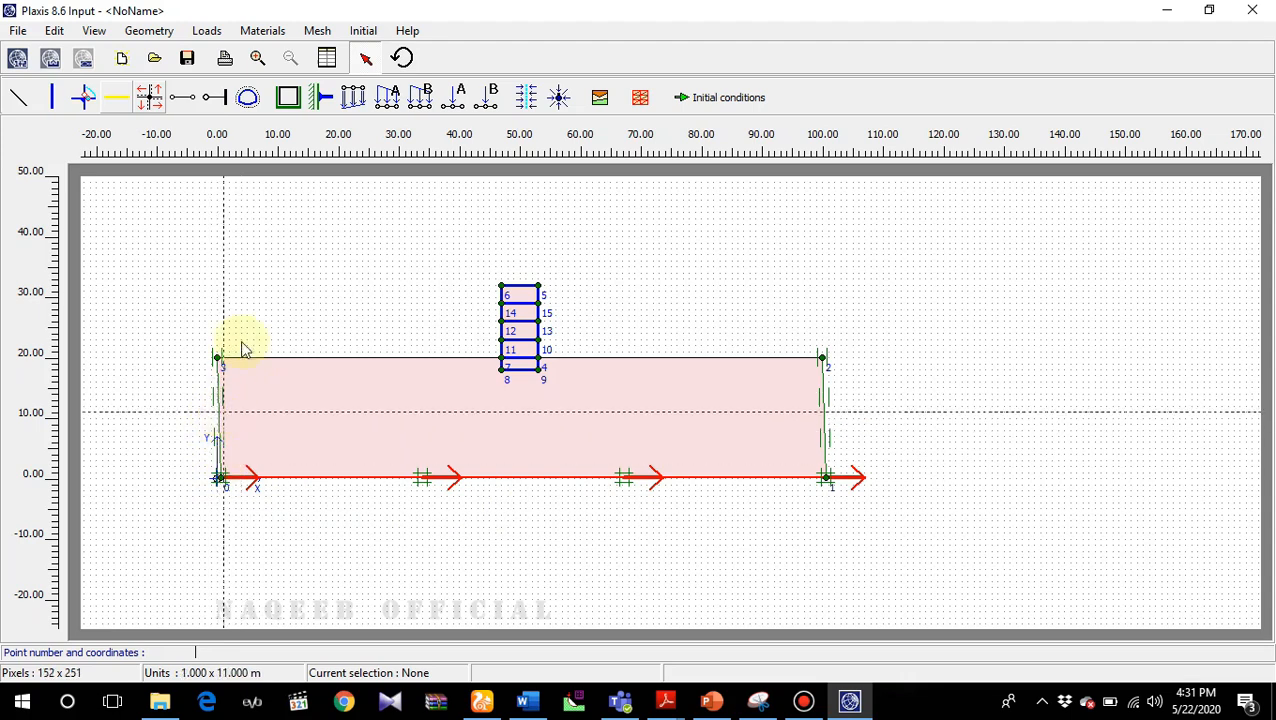
- Apply the standard earthquake boundaries, then generate the finite element mesh and update the input with it
left_click(205, 31)
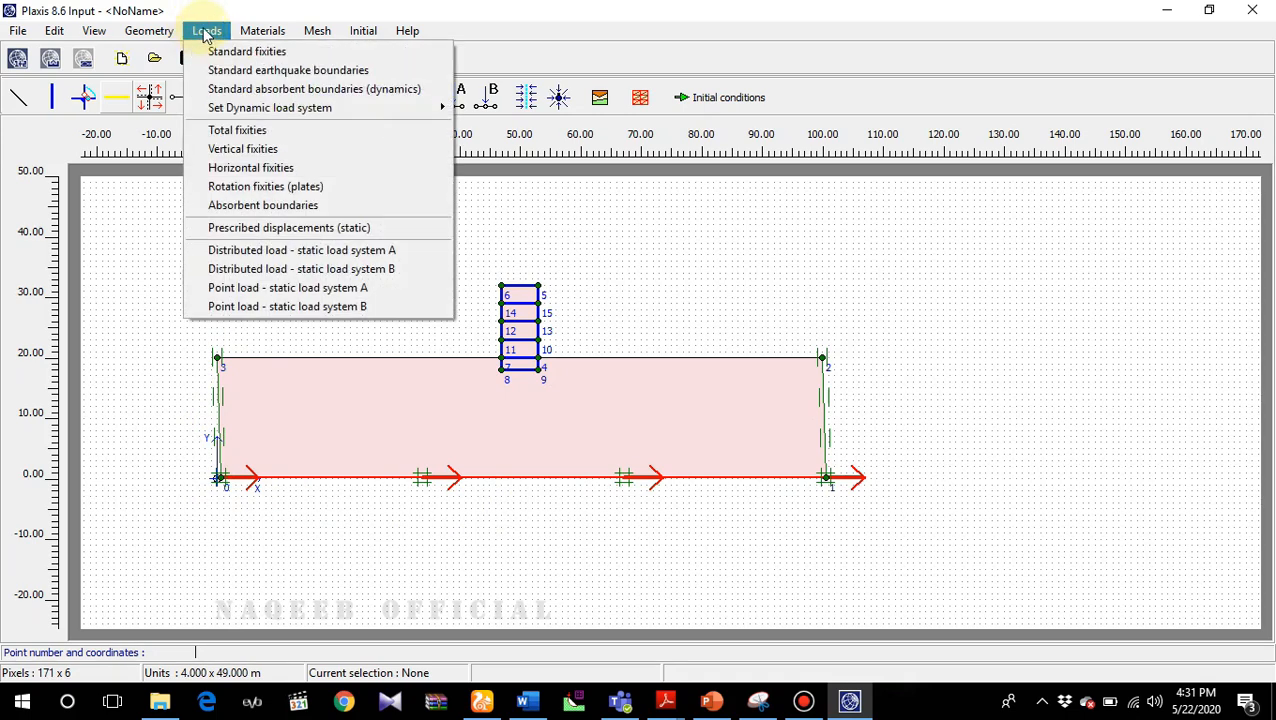
left_click(265, 70)
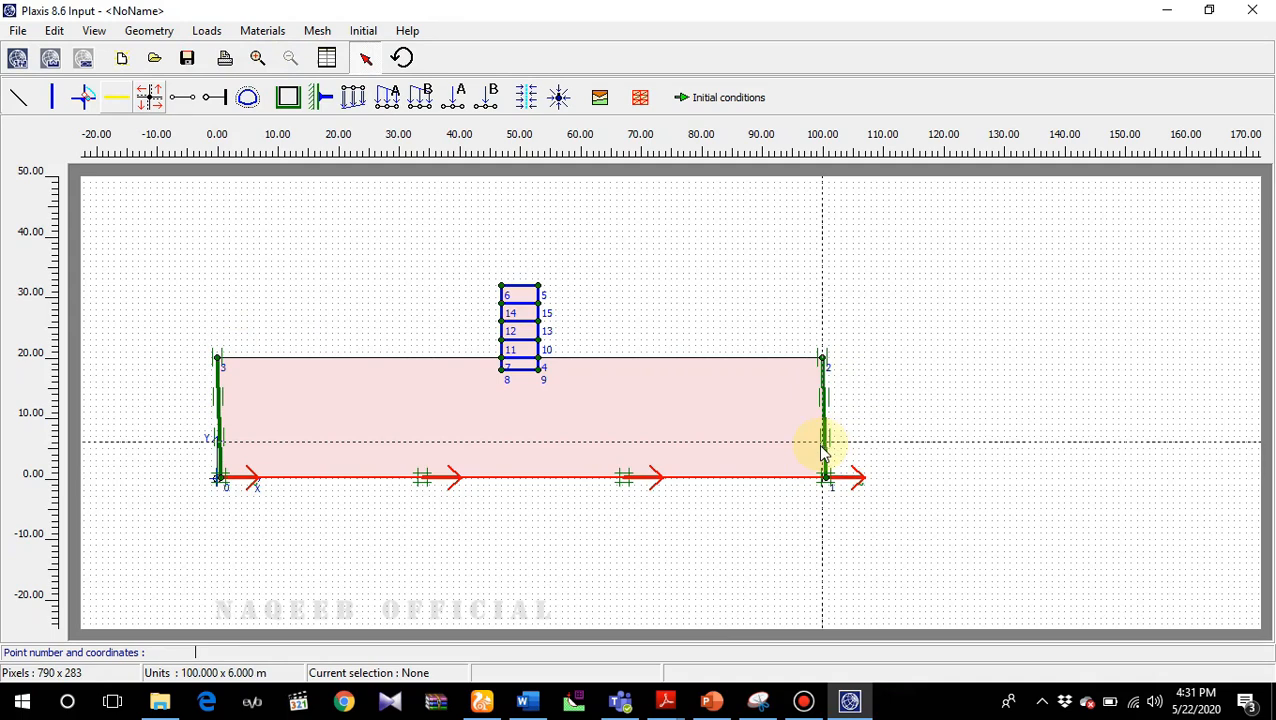
left_click(641, 98)
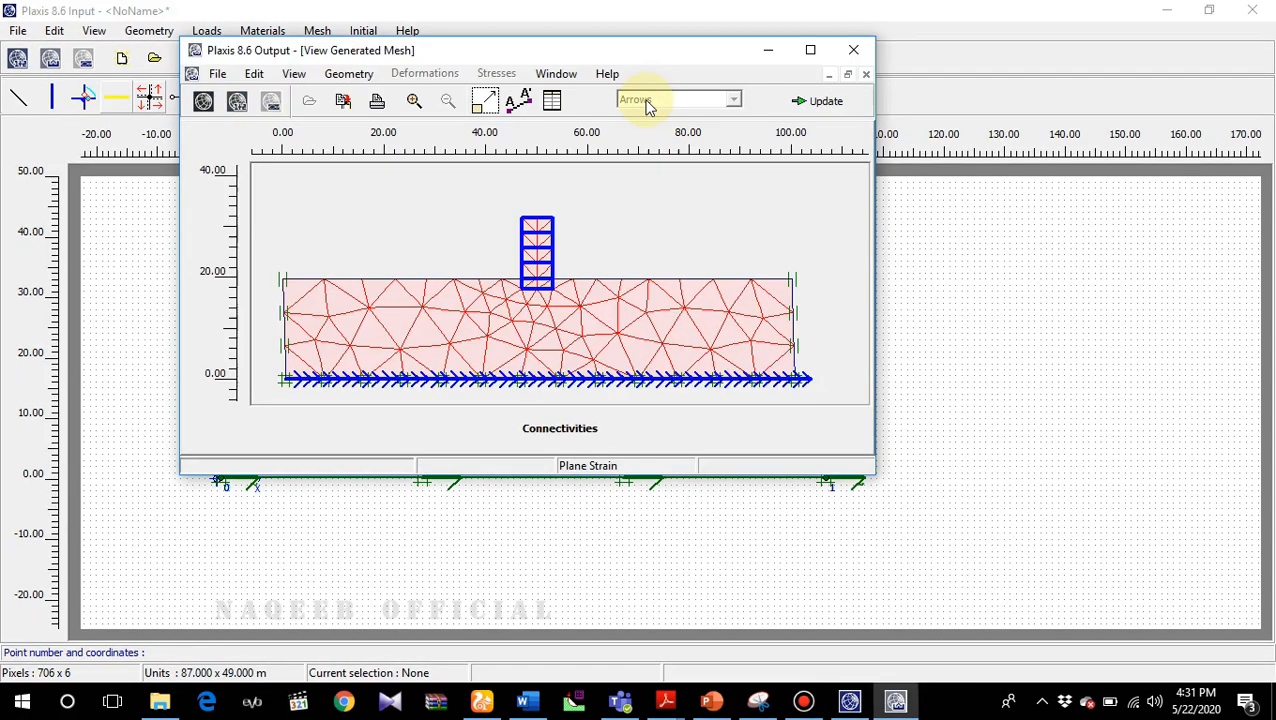
left_click(830, 104)
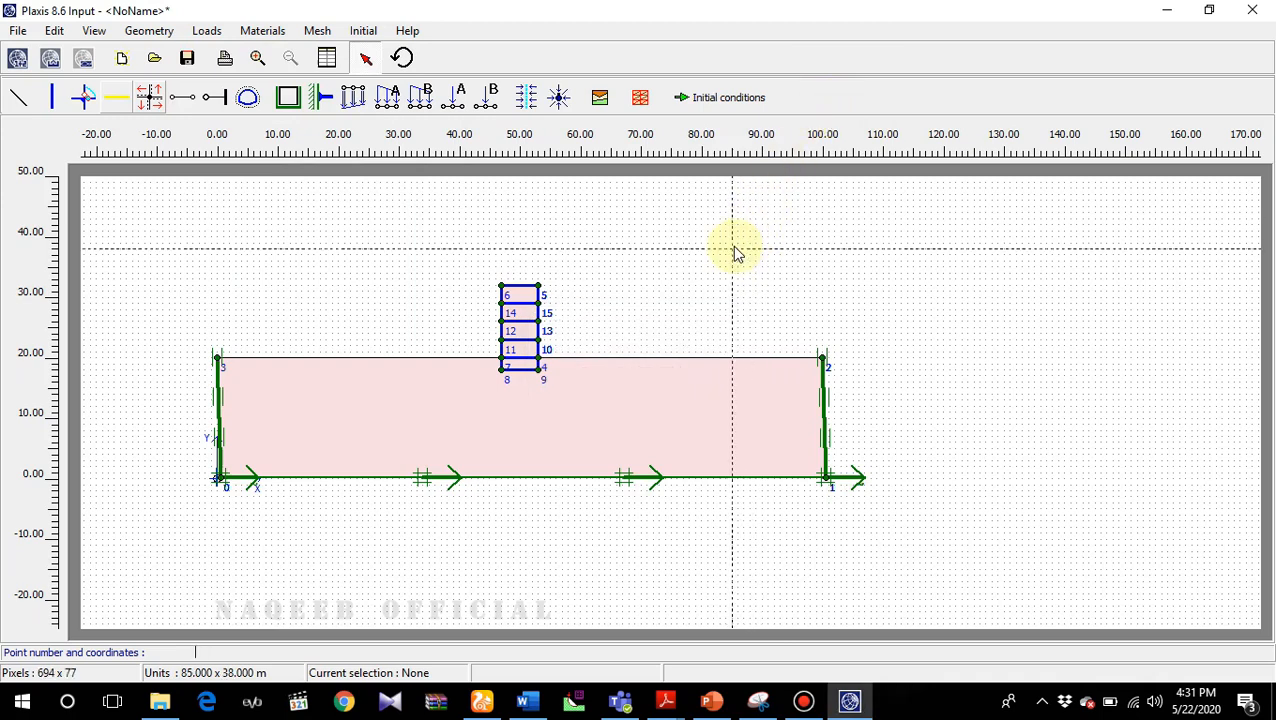
- Go to the initial conditions, accept a water weight of 10 kN/m³, and switch to the initial stresses and geometry configuration
left_click(733, 98)
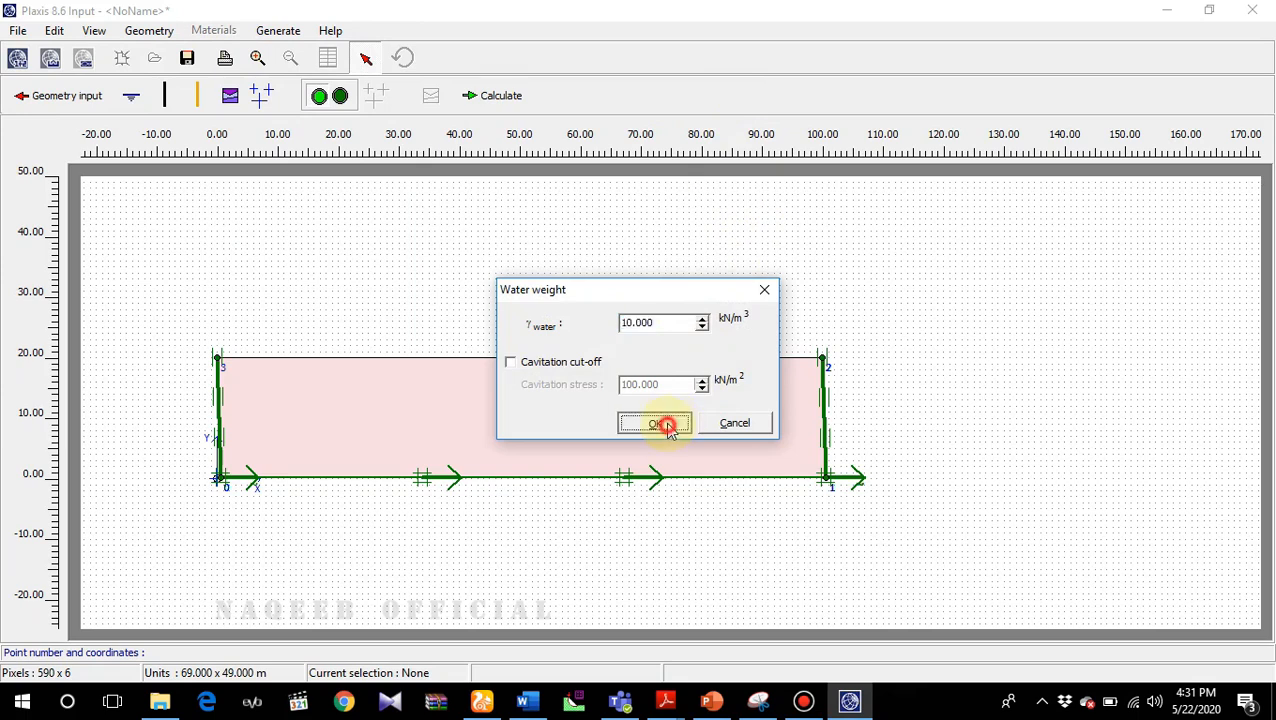
left_click(656, 423)
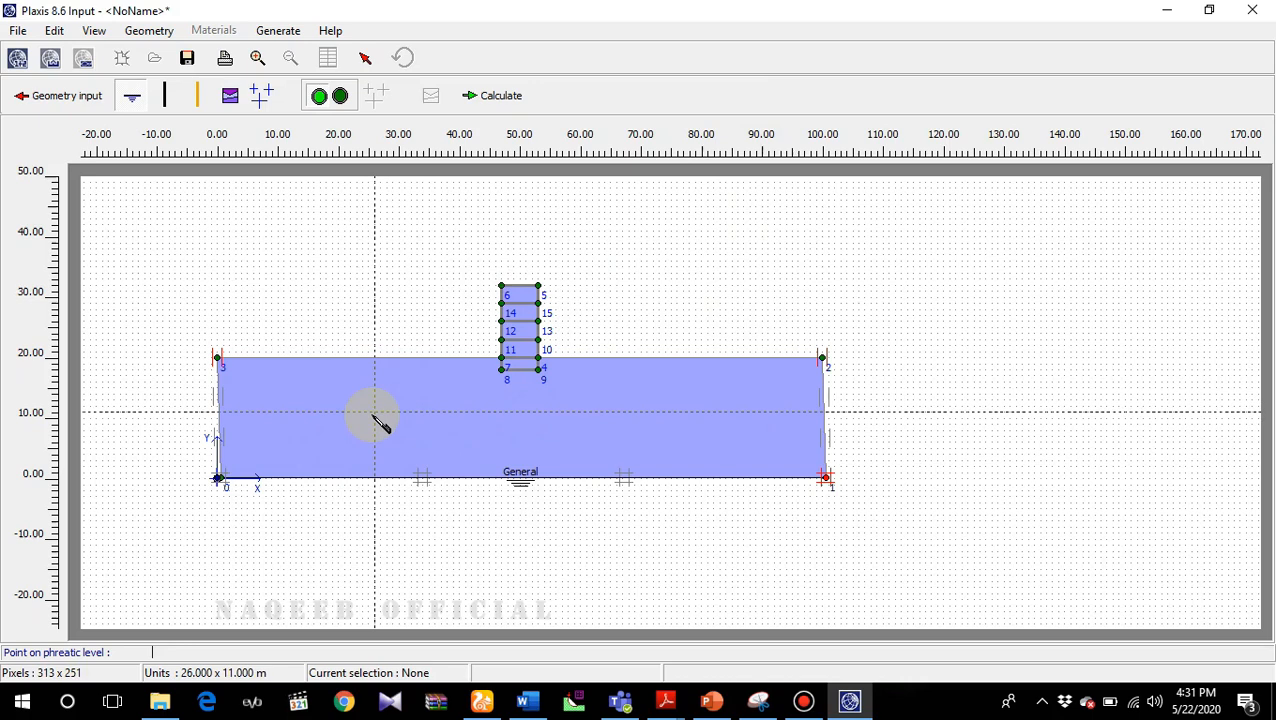
left_click(340, 97)
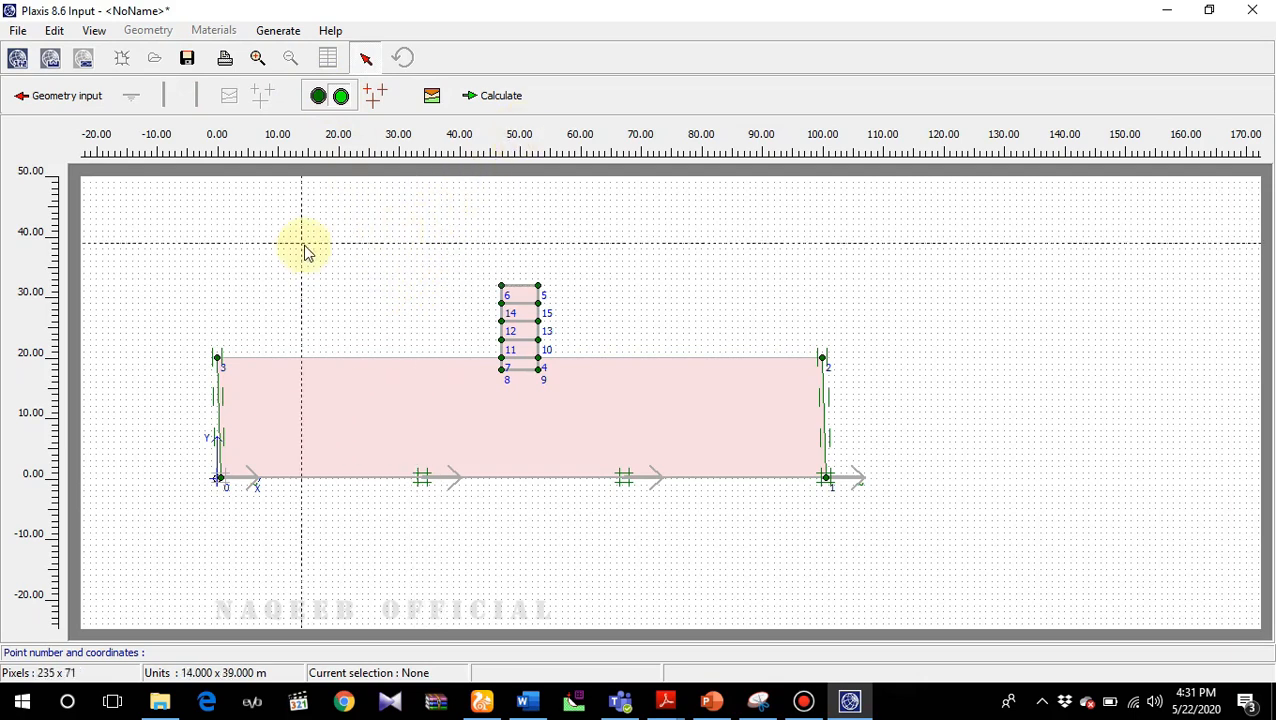
- Deactivate the building's above-ground storey clusters in the initial geometry configuration
left_click(519, 350)
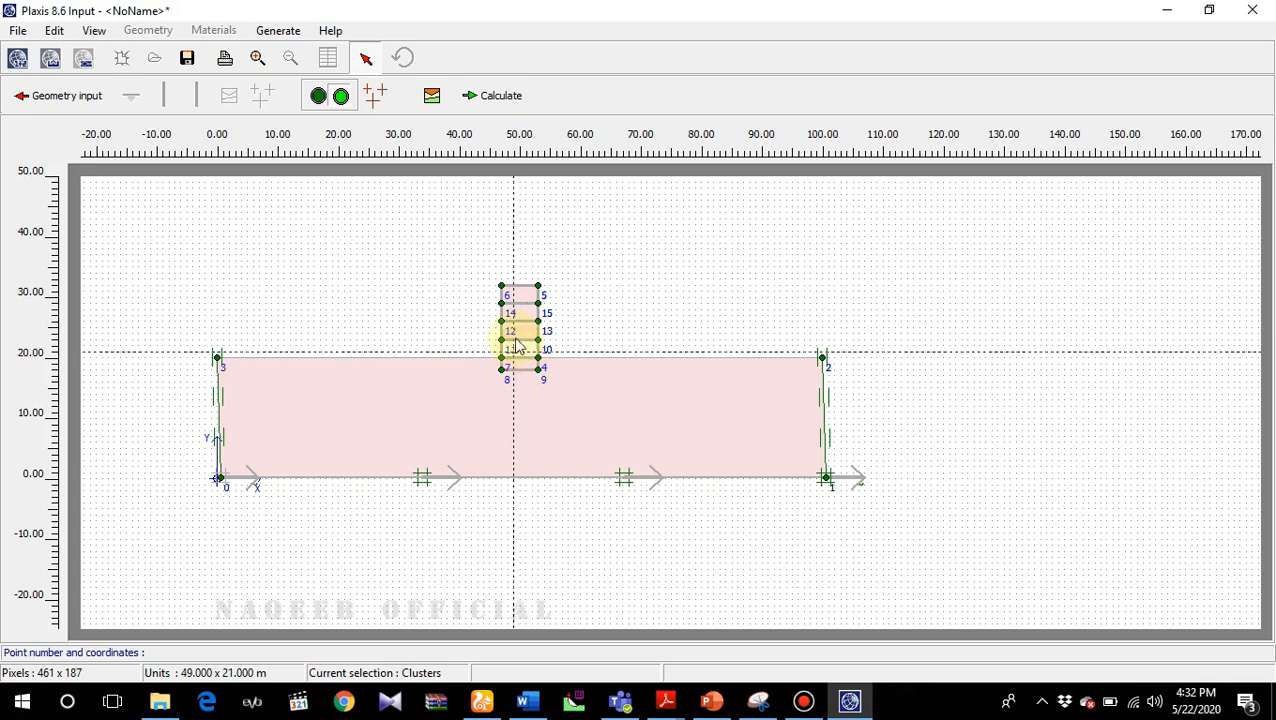
left_click(516, 330)
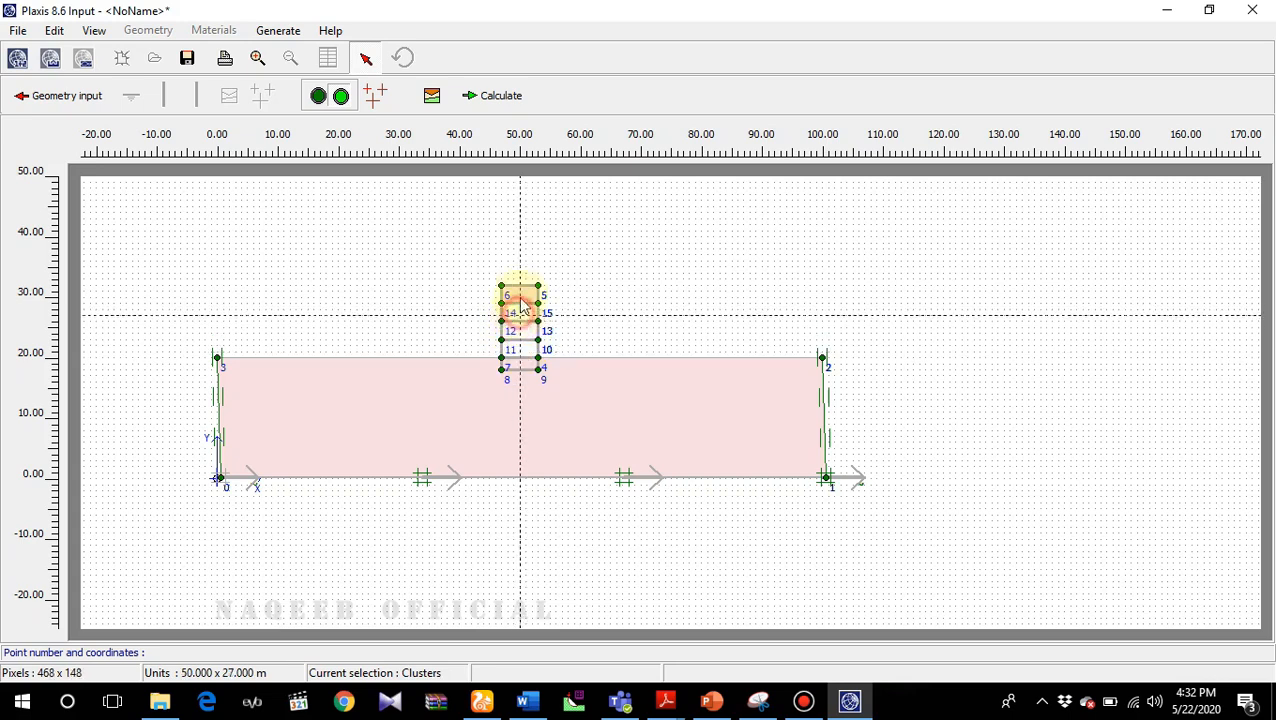
left_click(516, 296)
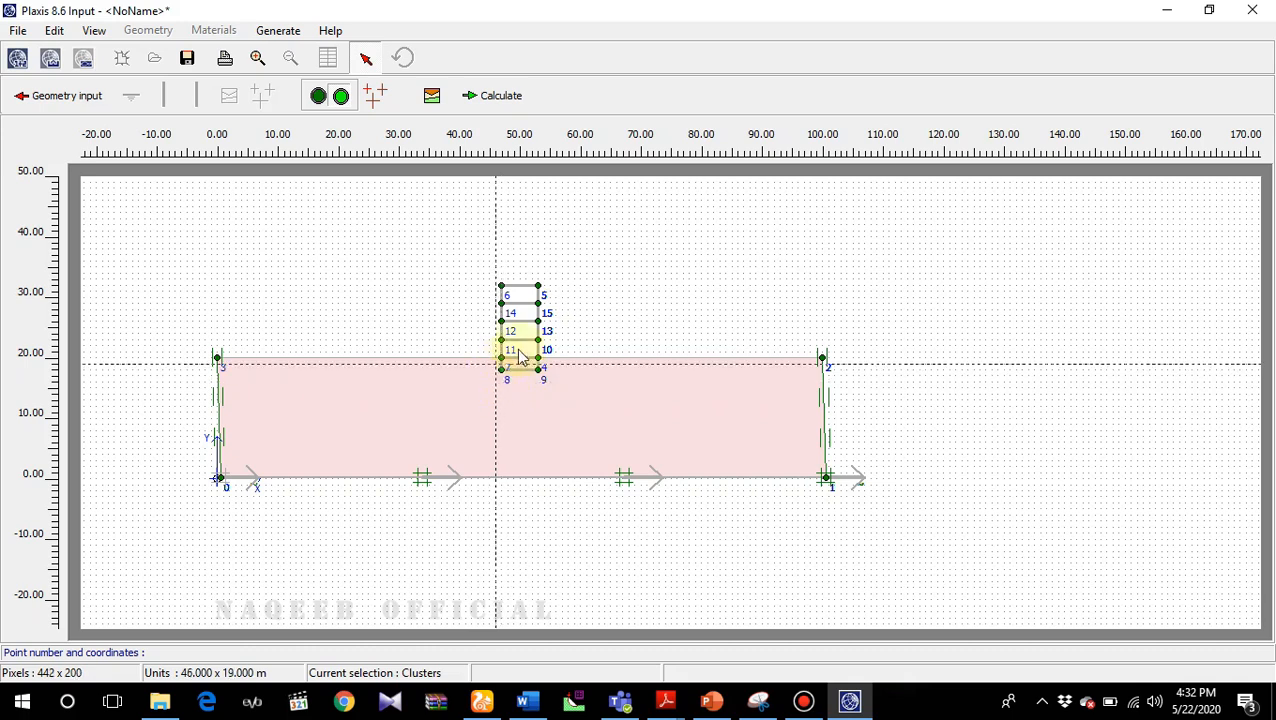
- Generate the initial soil stresses using the K0-procedure with ΣM-weight 1.000, and update the input
left_click(377, 97)
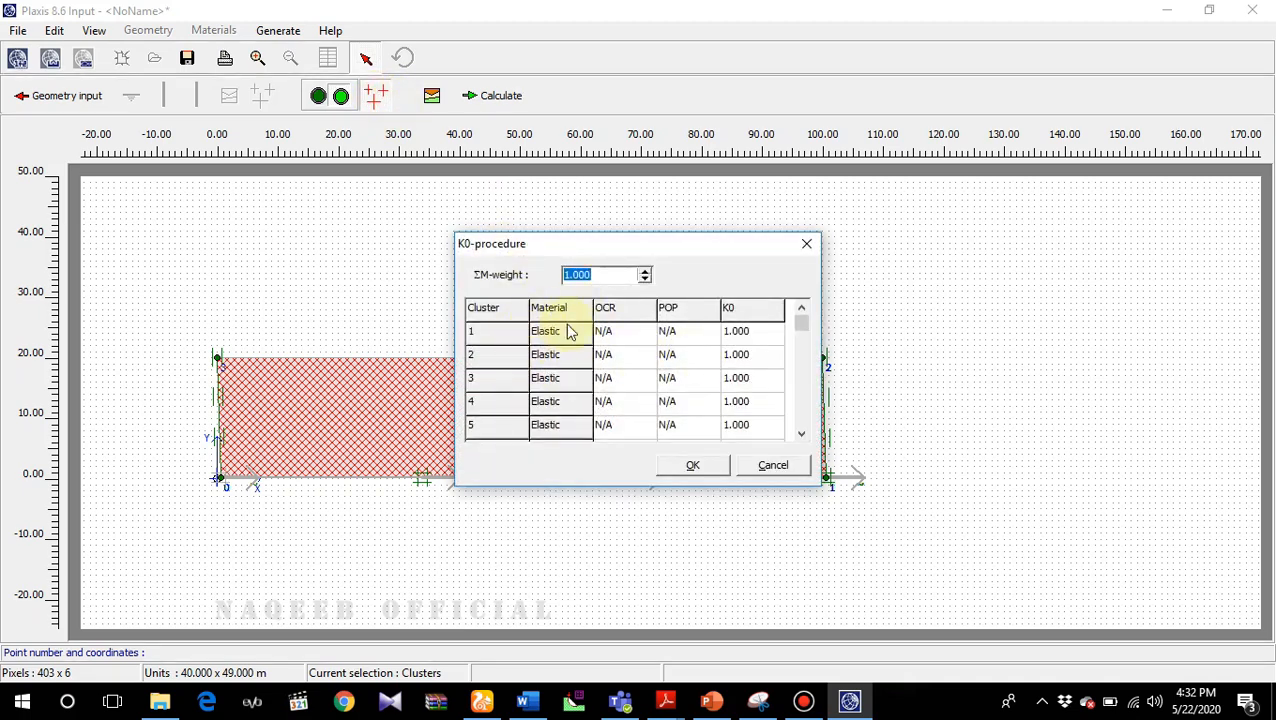
left_click(703, 476)
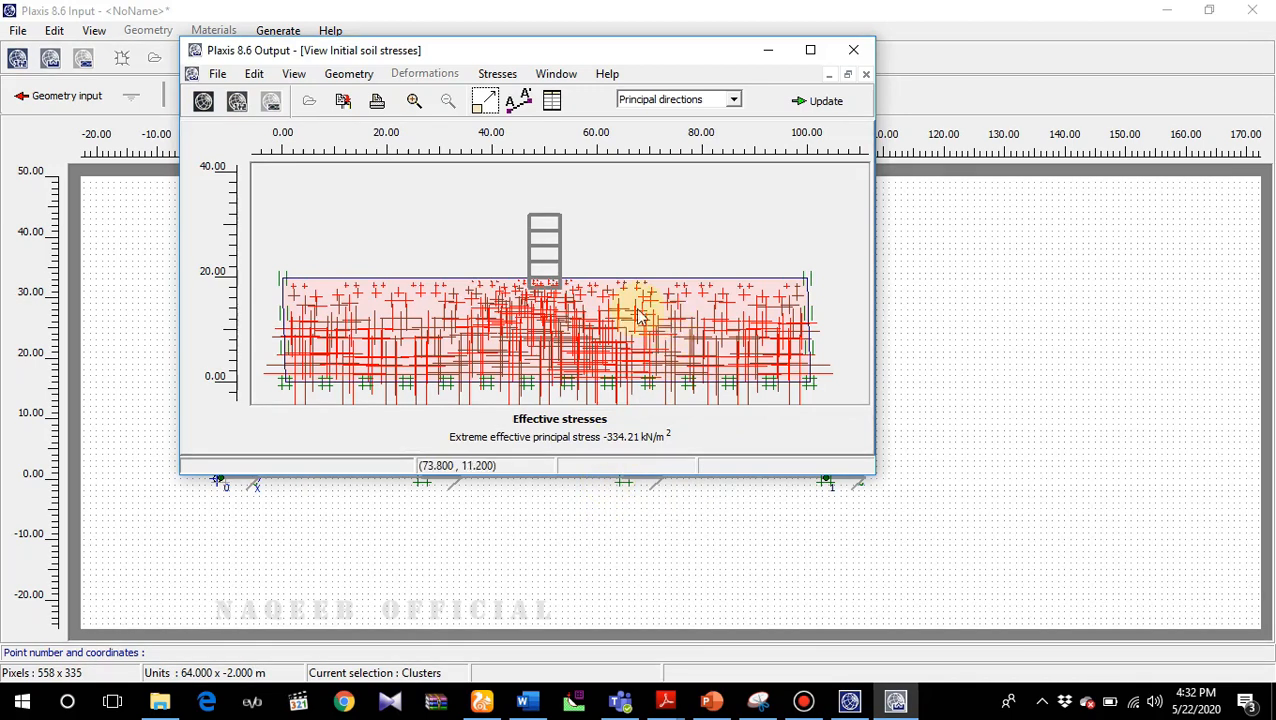
left_click(824, 112)
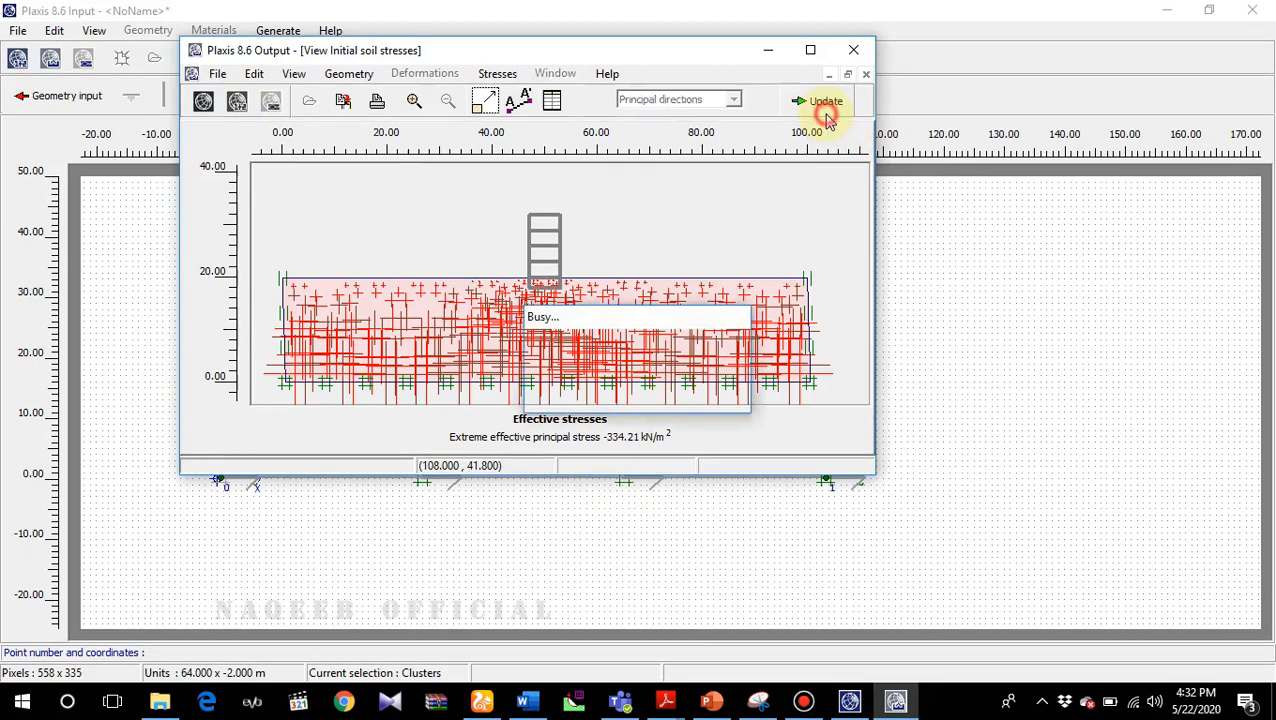
- Proceed to the calculations, saving the project as soil structure interaction.PLX on Local Disk (E:)
left_click(505, 105)
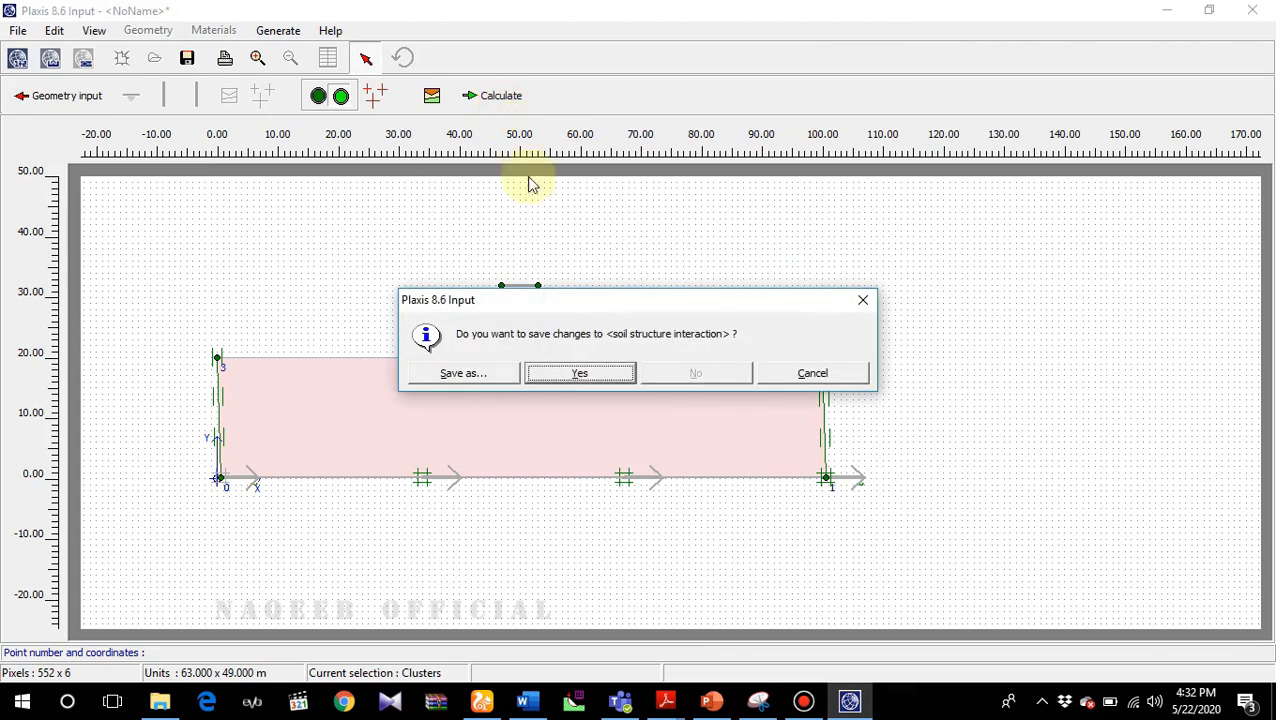
left_click(563, 370)
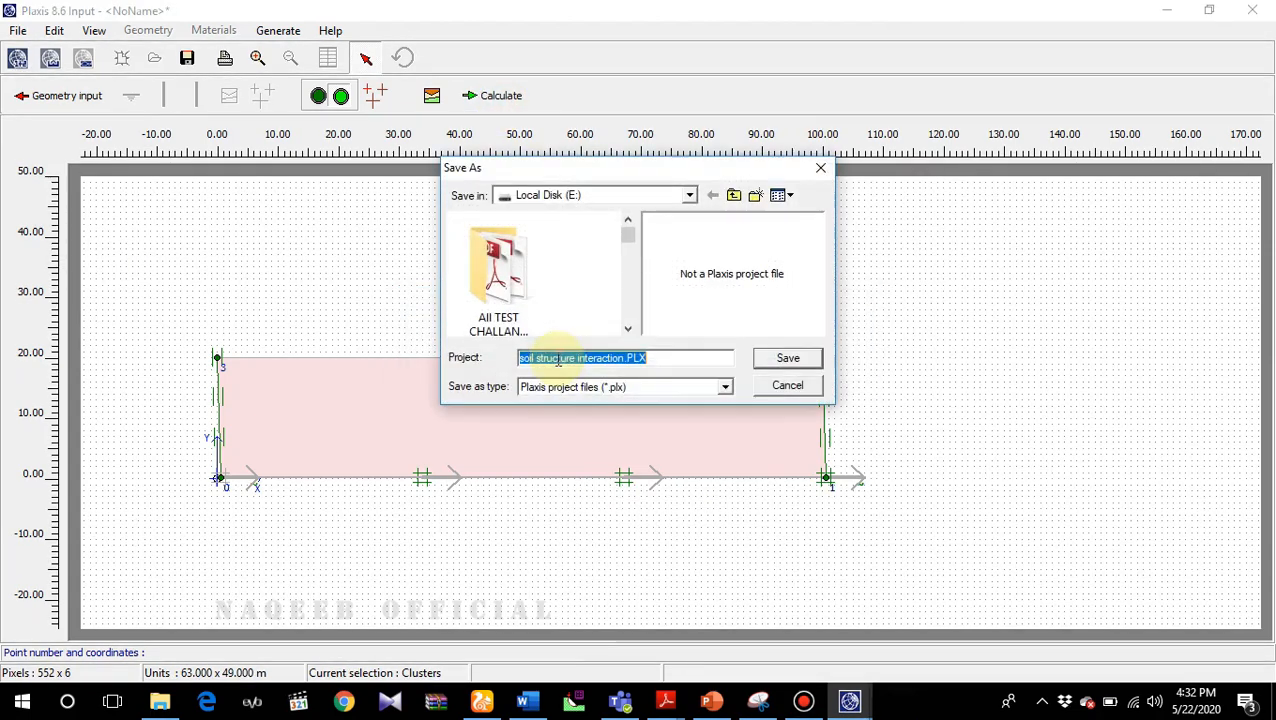
left_click(788, 360)
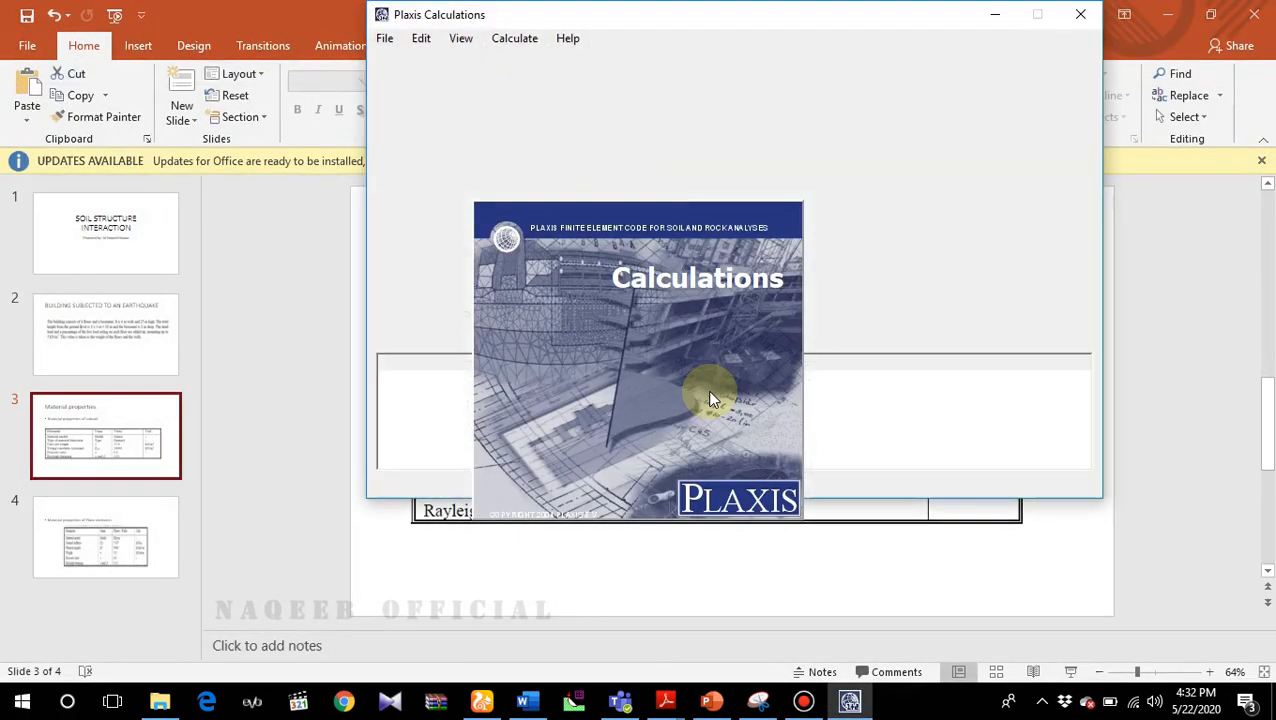
left_click(770, 418)
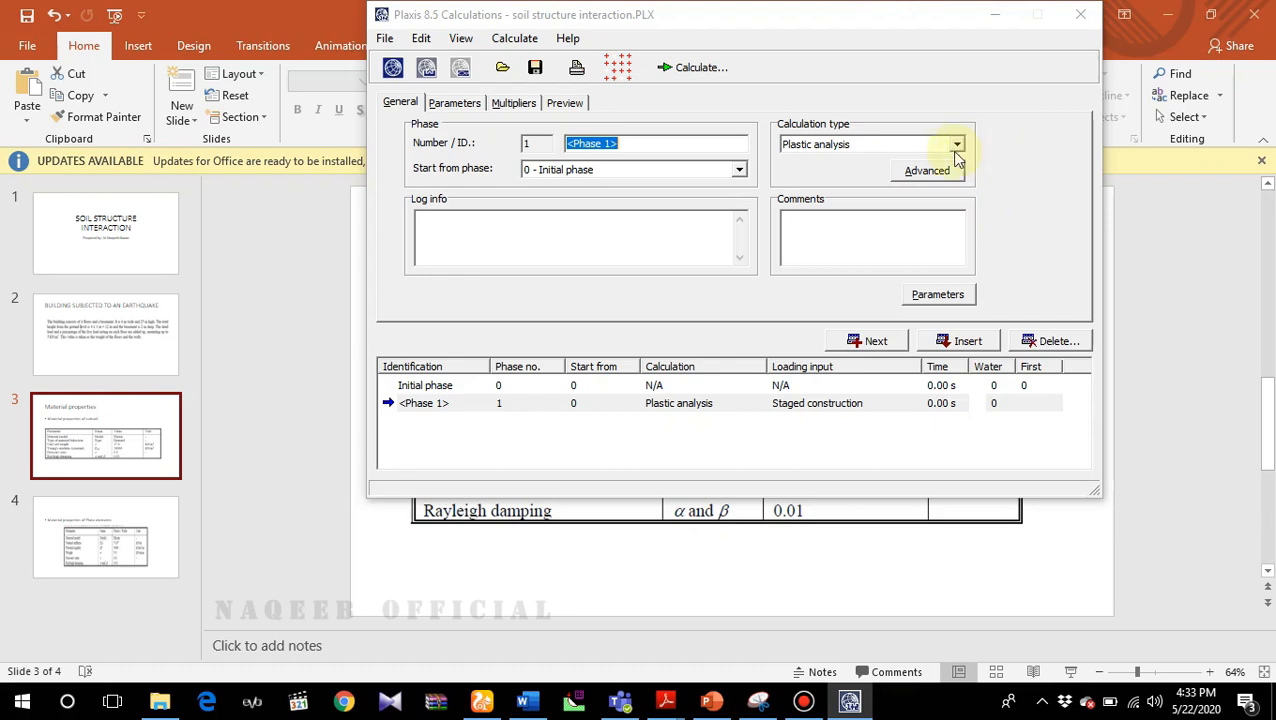
- Open the staged construction definition of Phase 1 and deactivate the soil cluster inside the building's basement
left_click(937, 294)
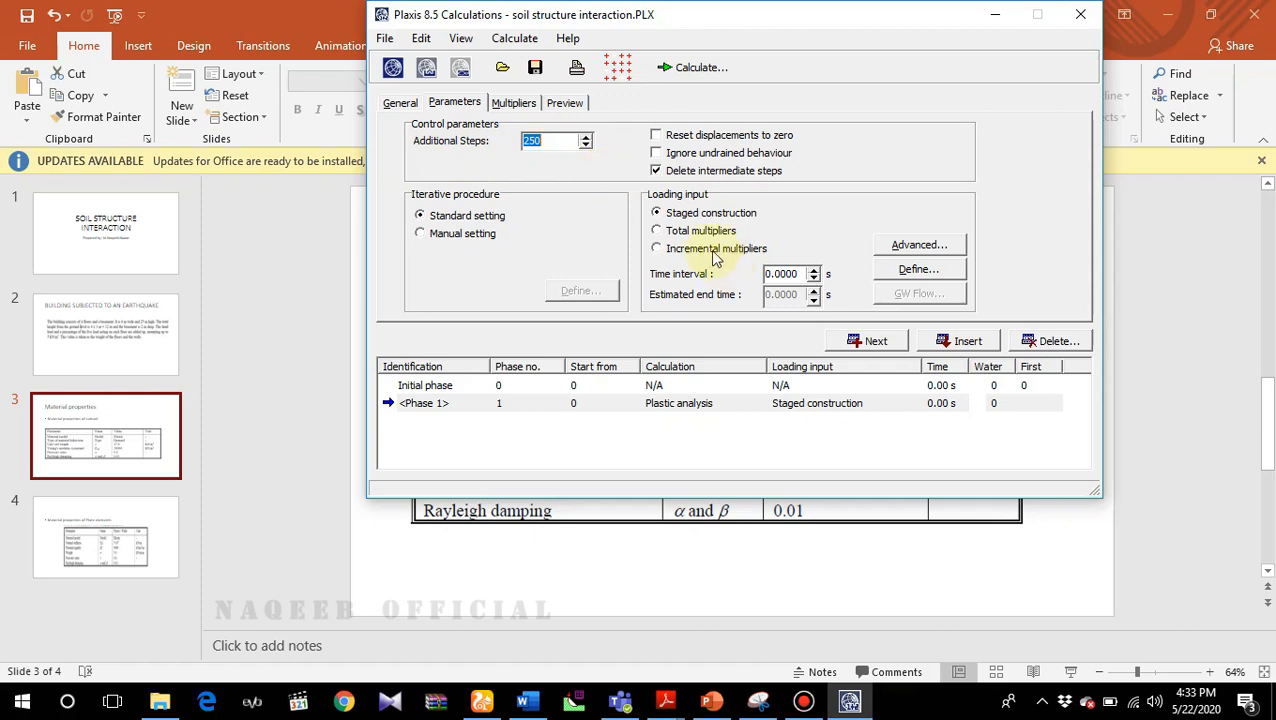
left_click(905, 272)
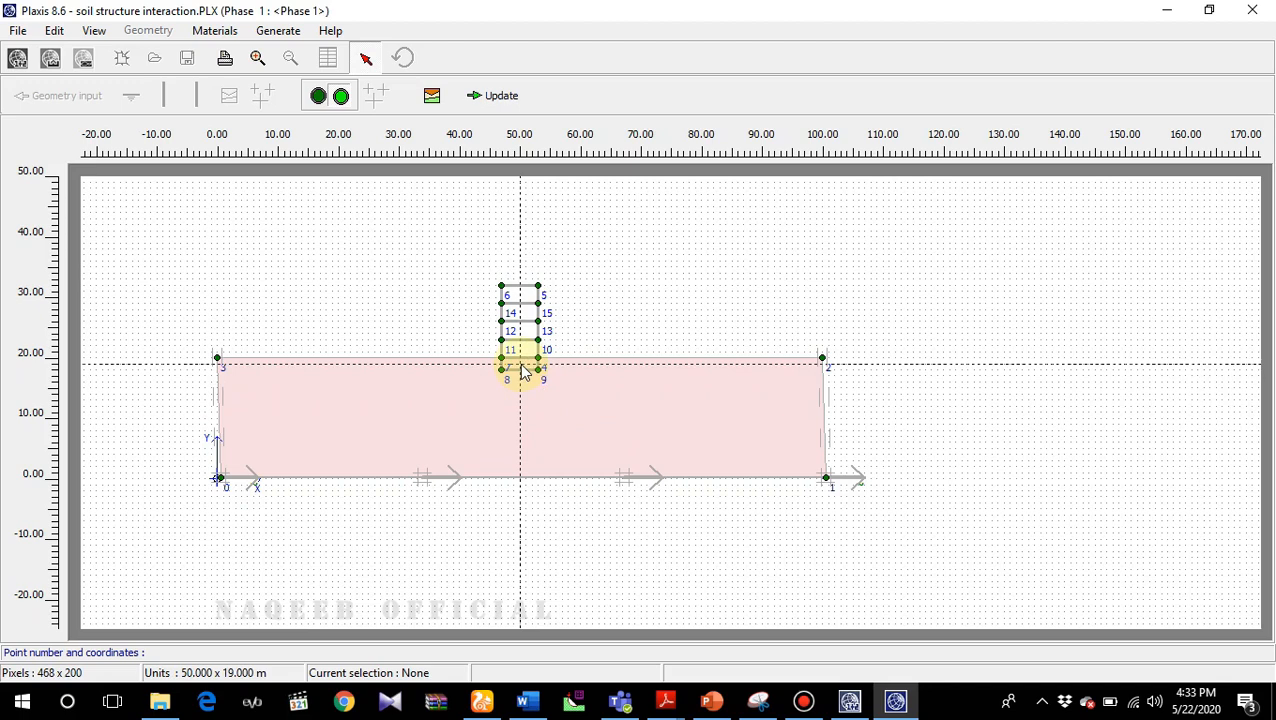
left_click(521, 367)
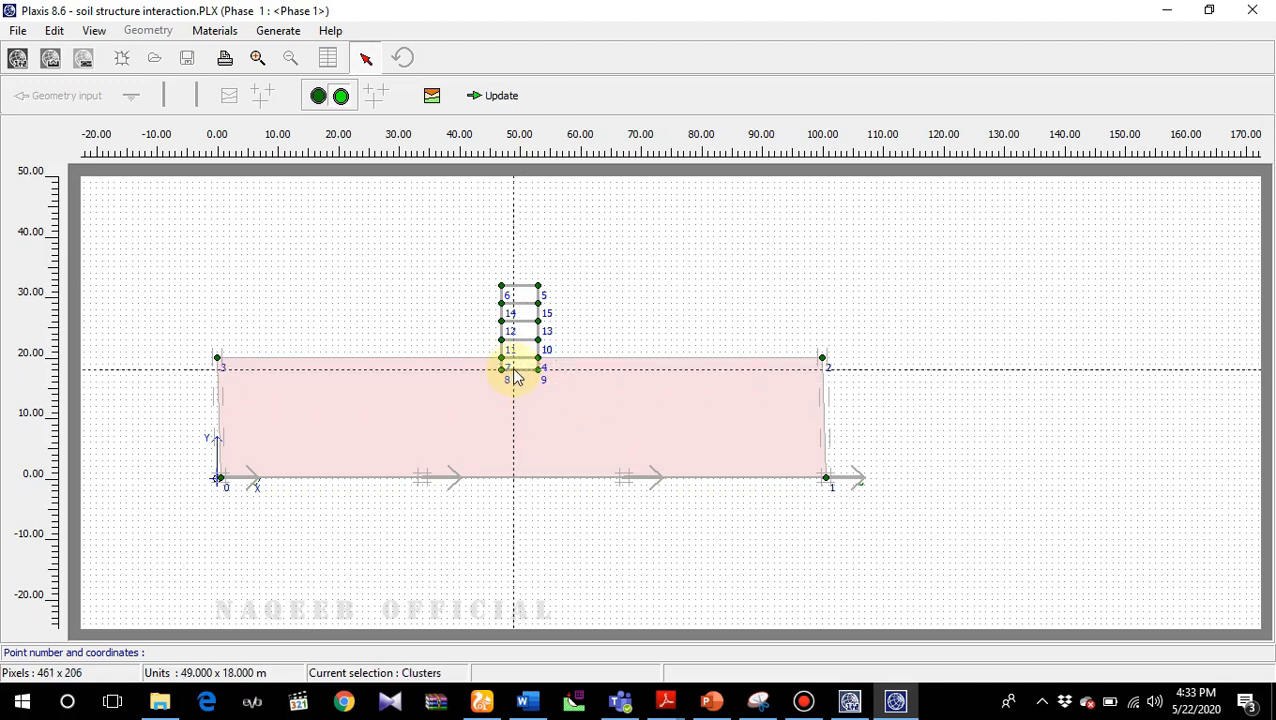
- Activate the building's plates and the prescribed displacement along the soil base for Phase 1, and update the phase
left_click(514, 370)
left_click(523, 358)
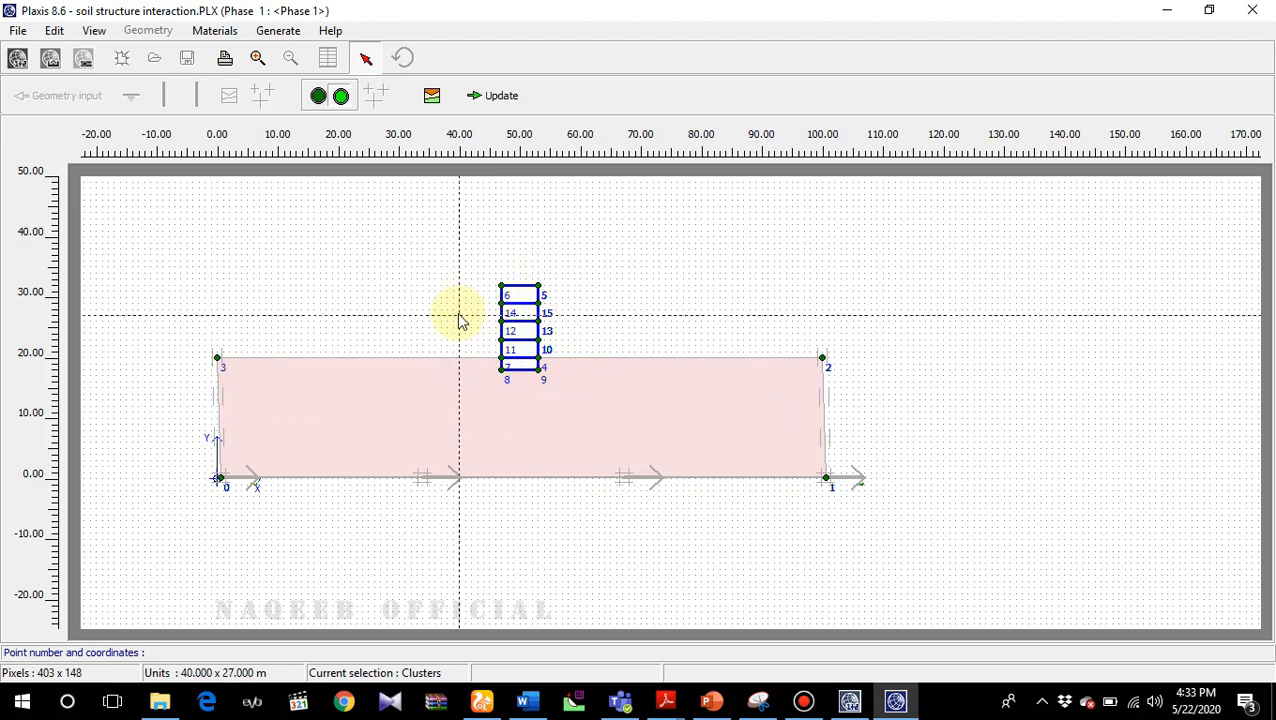
left_click(474, 480)
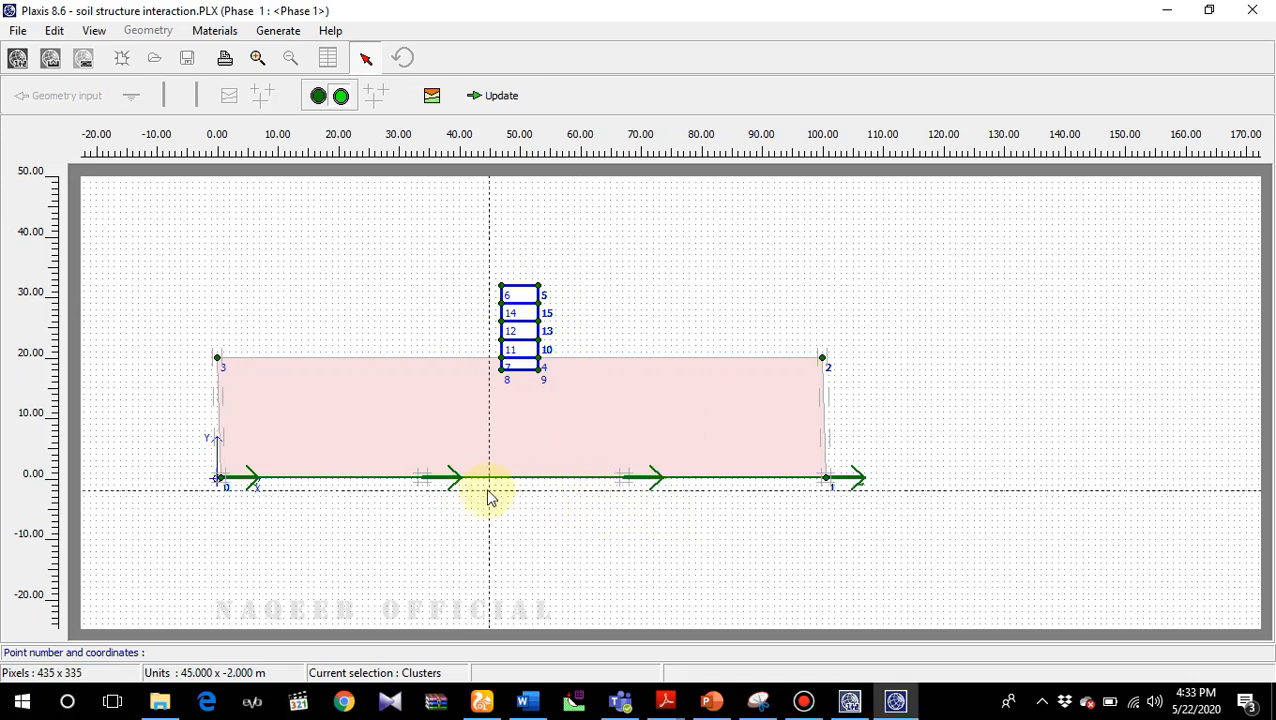
left_click(506, 98)
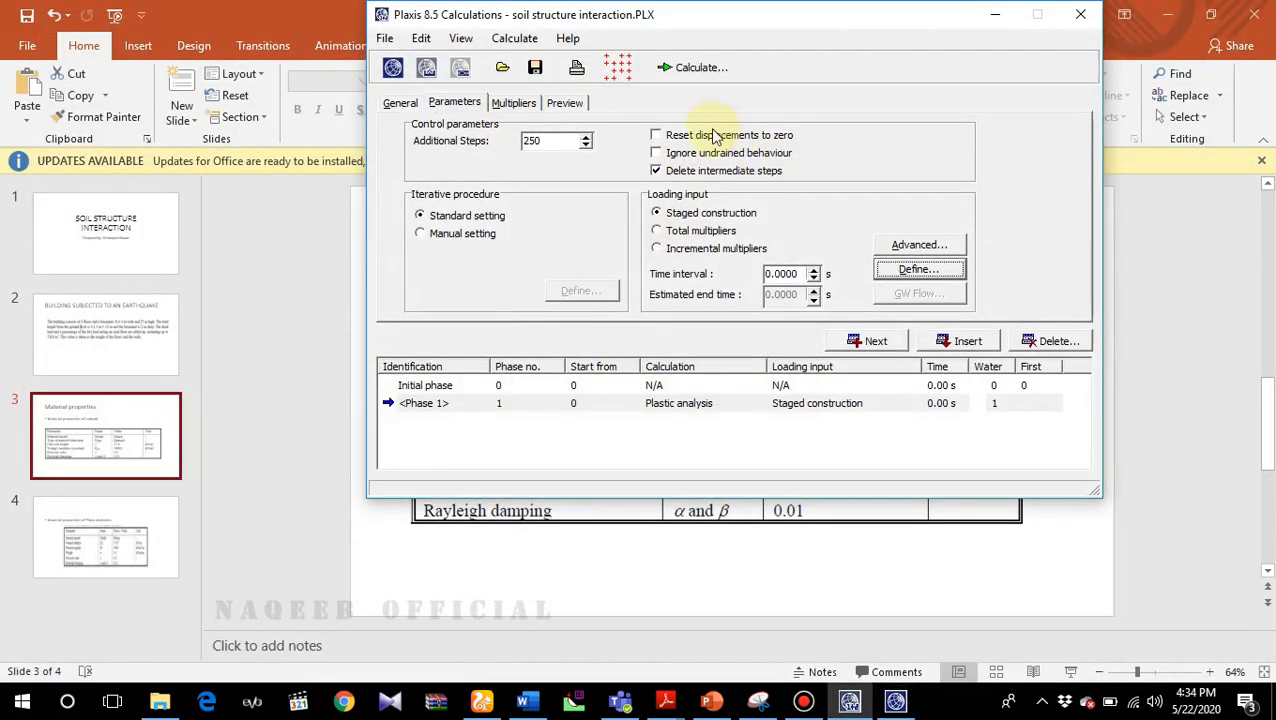
- Add Phase 2 starting from Phase 1 and set its calculation type to Dynamic analysis
left_click(878, 343)
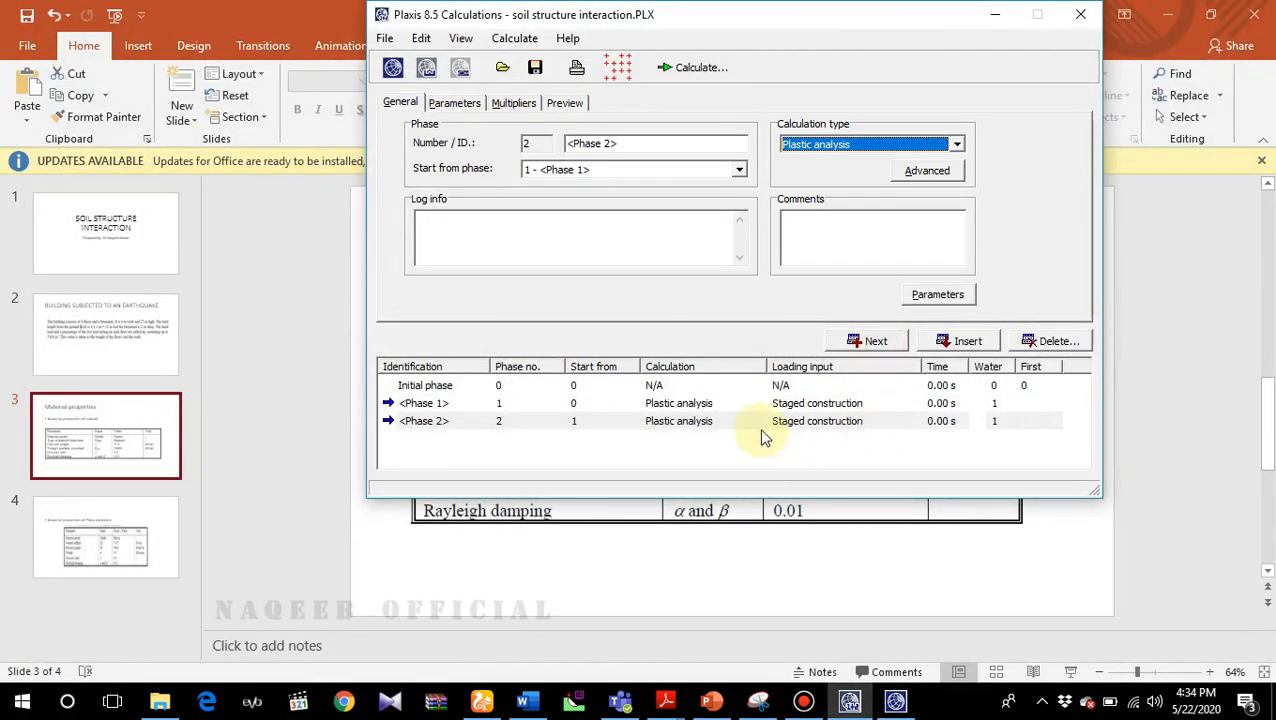
left_click(957, 144)
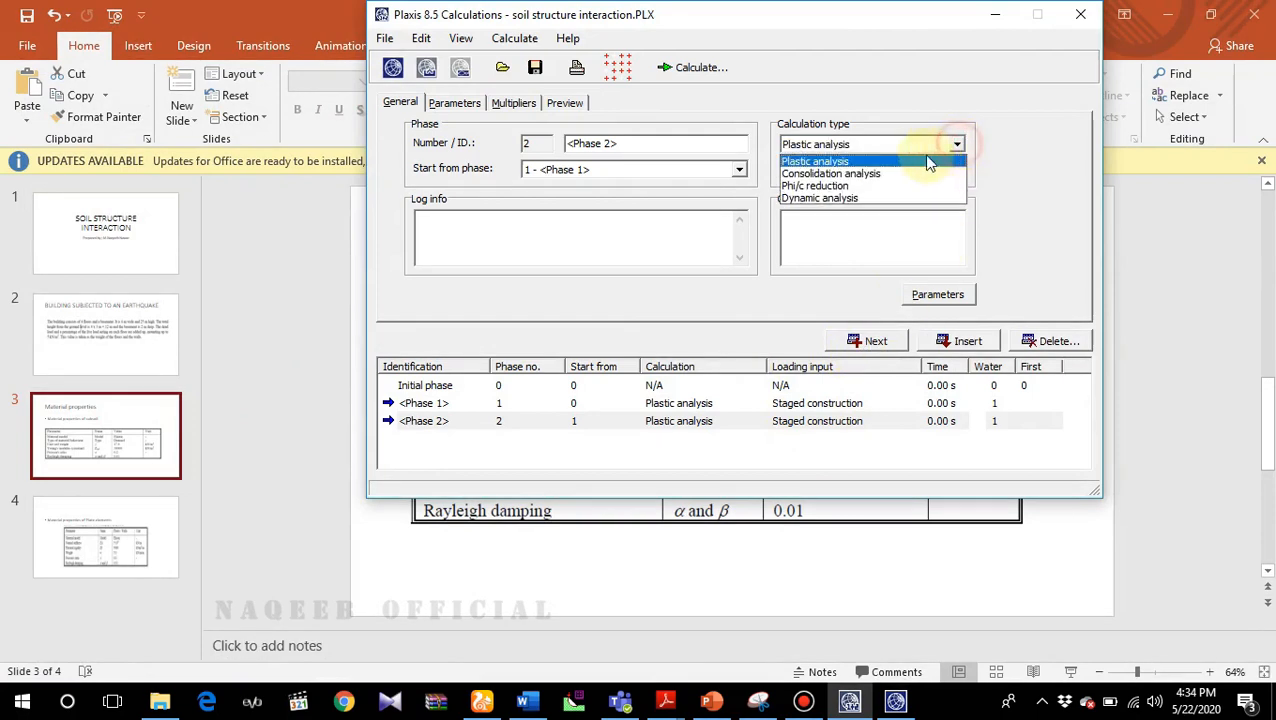
left_click(838, 200)
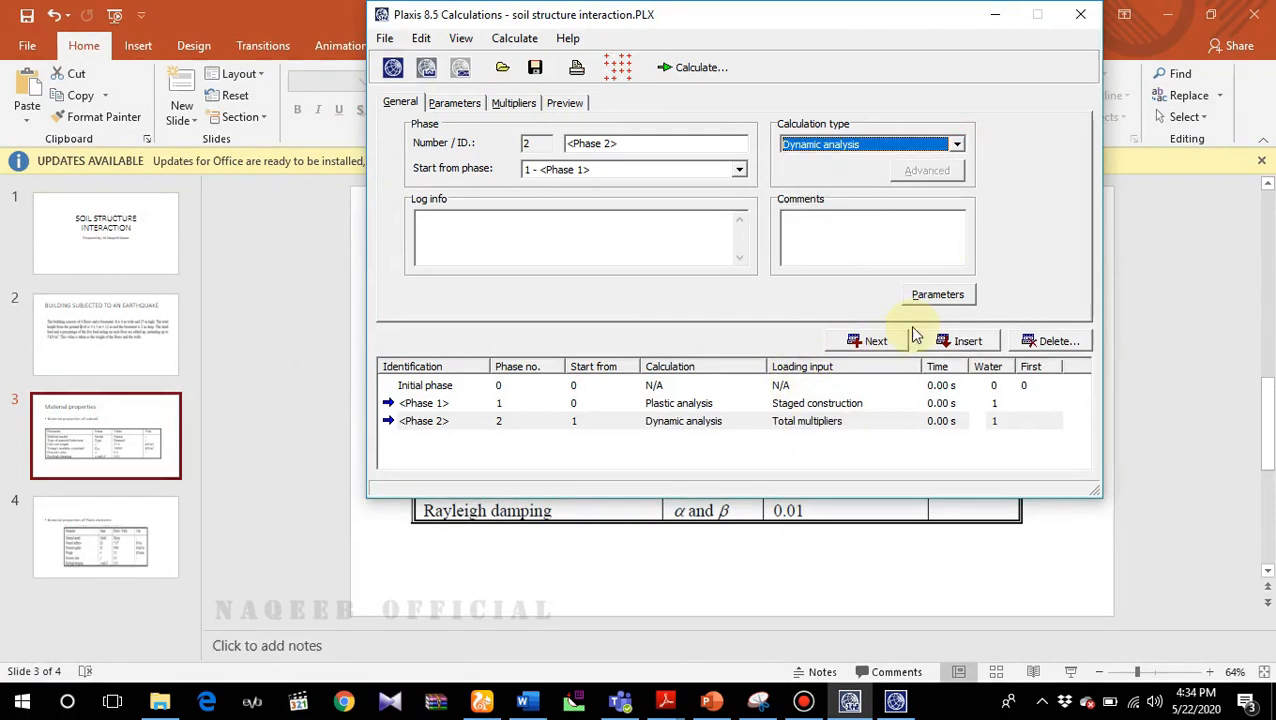
- In the Phase 2 parameters, enable resetting displacements to zero and set the time interval to 10 s
left_click(948, 296)
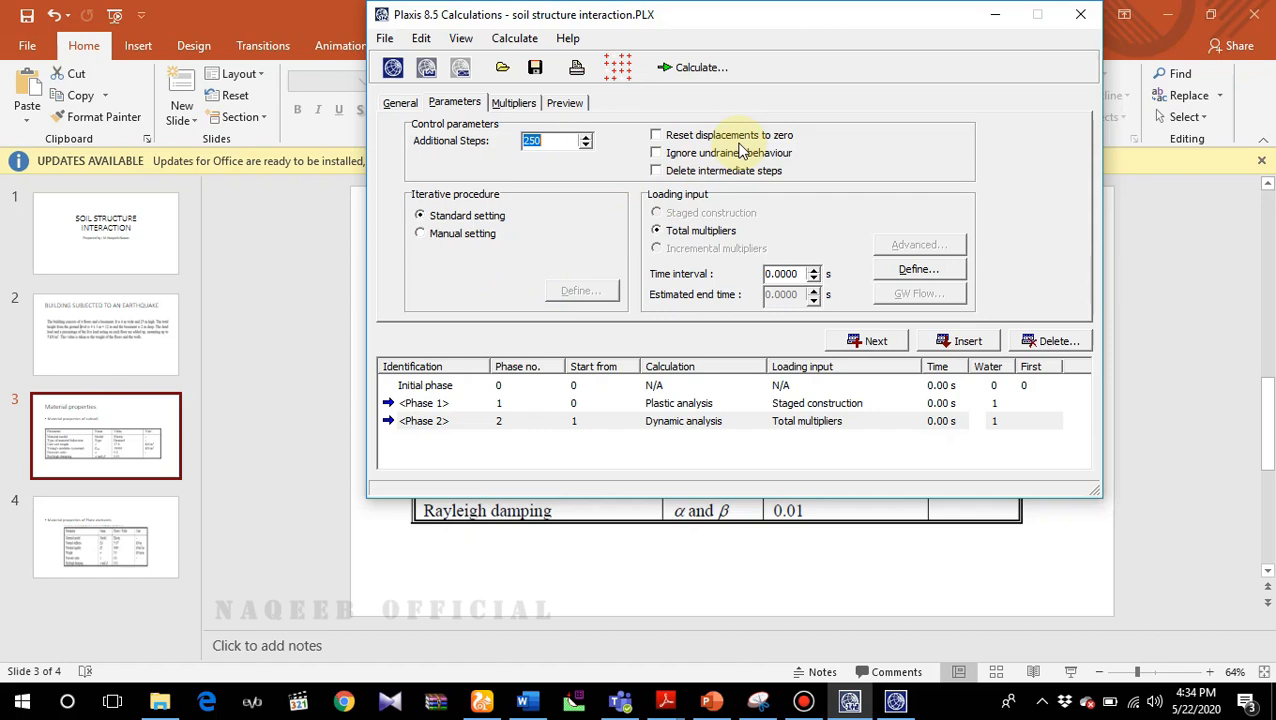
left_click(656, 136)
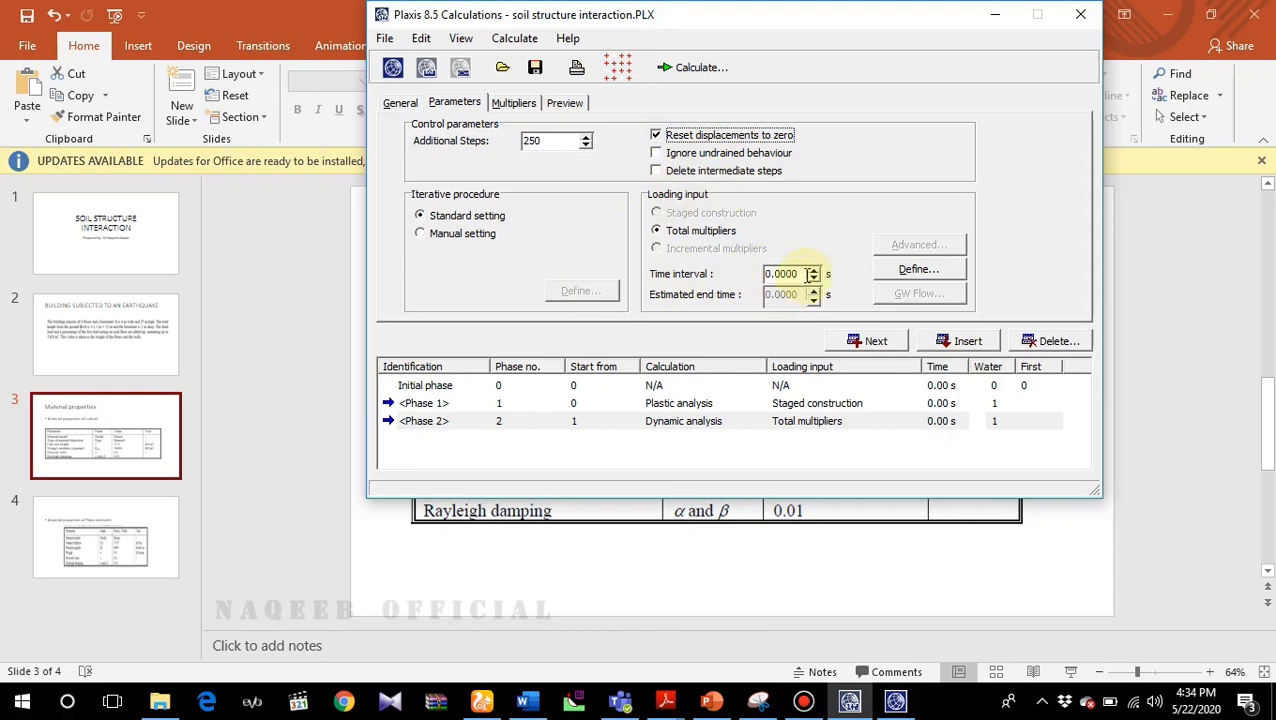
left_click_drag(805, 274, 757, 277)
type("10")
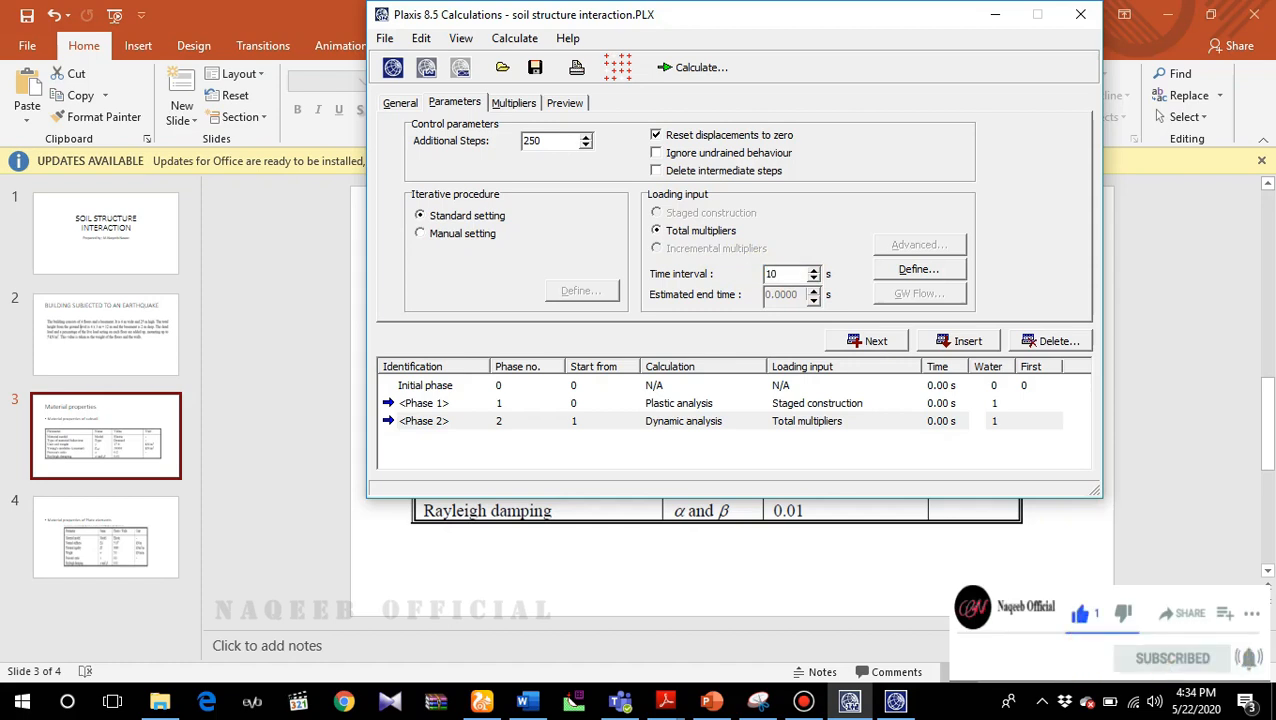
- Switch Phase 2's iterative procedure to manual setting and define 1 dynamic sub step
left_click(424, 236)
left_click(578, 290)
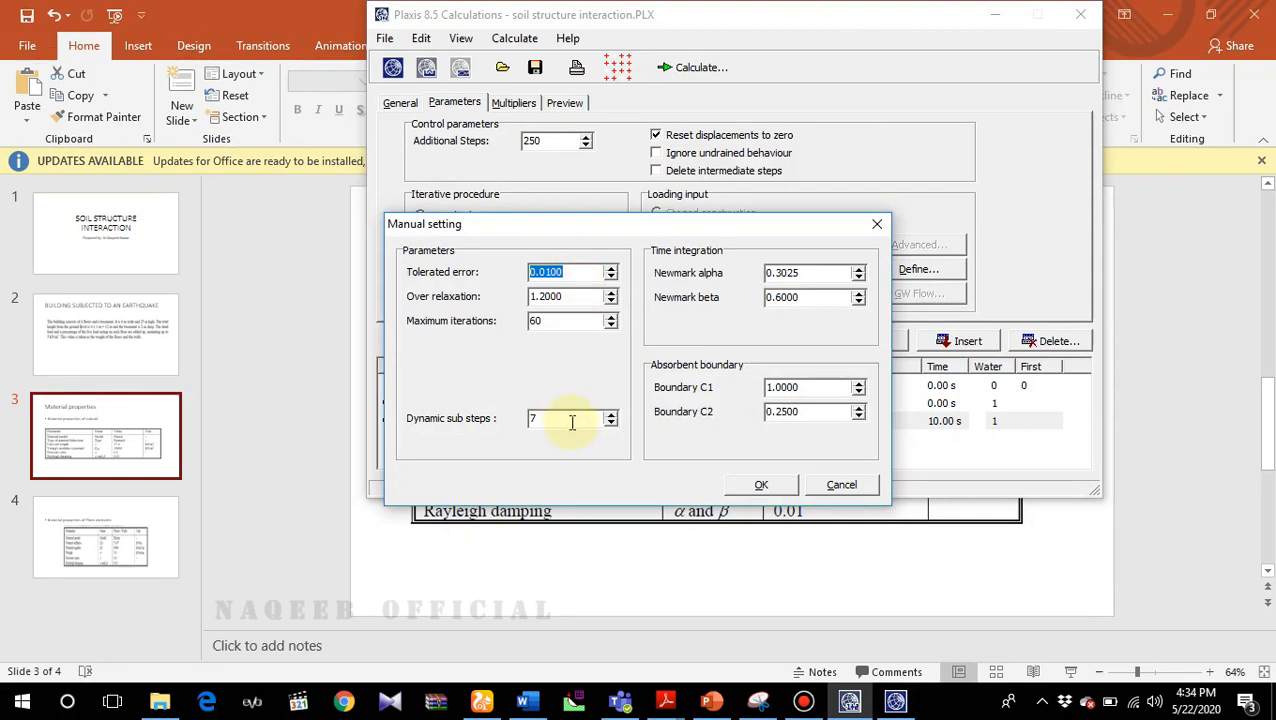
left_click_drag(572, 421, 528, 420)
type("1")
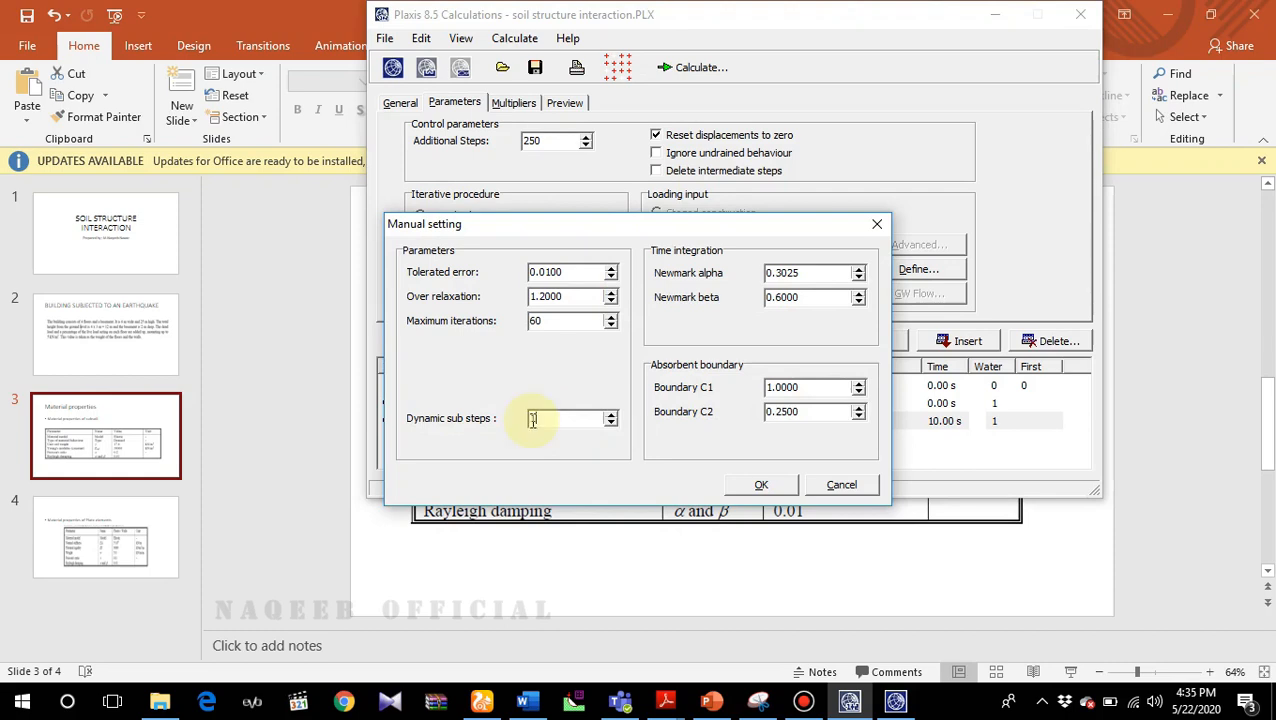
left_click(760, 485)
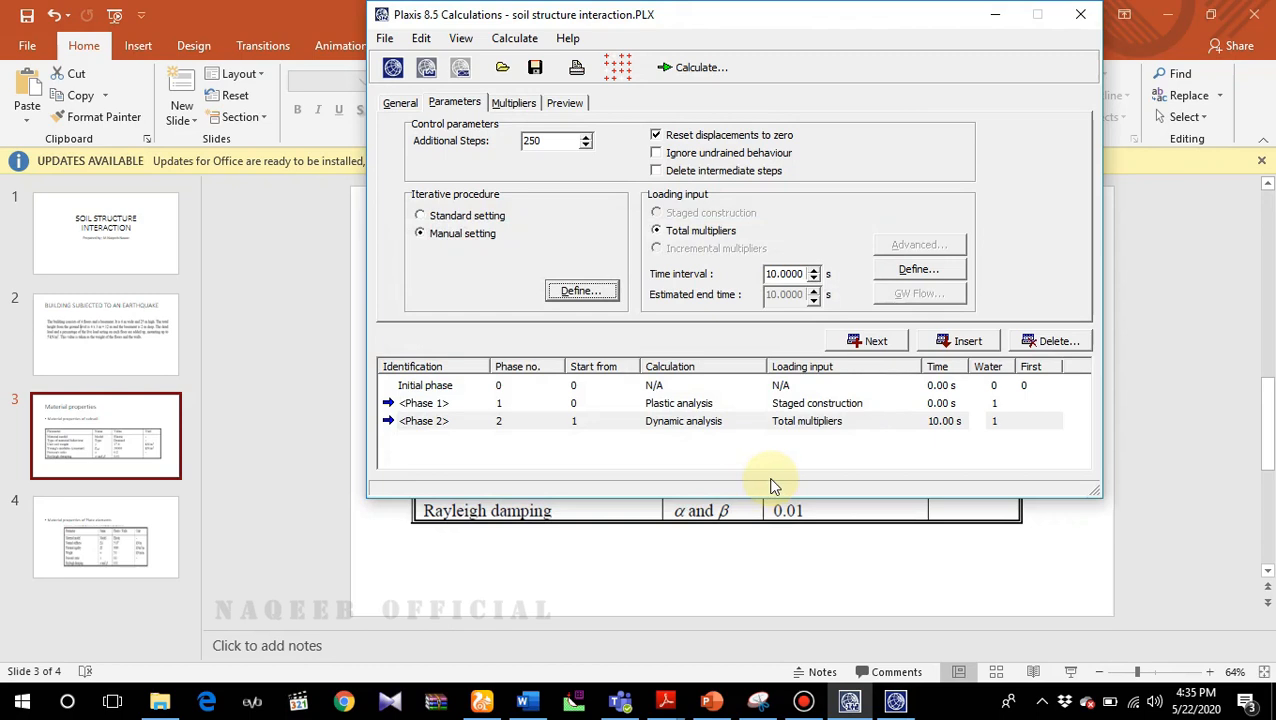
- Set Phase 2's prescribed displacement multiplier to take its dynamic loading from a data file, and start browsing for the file
left_click(512, 104)
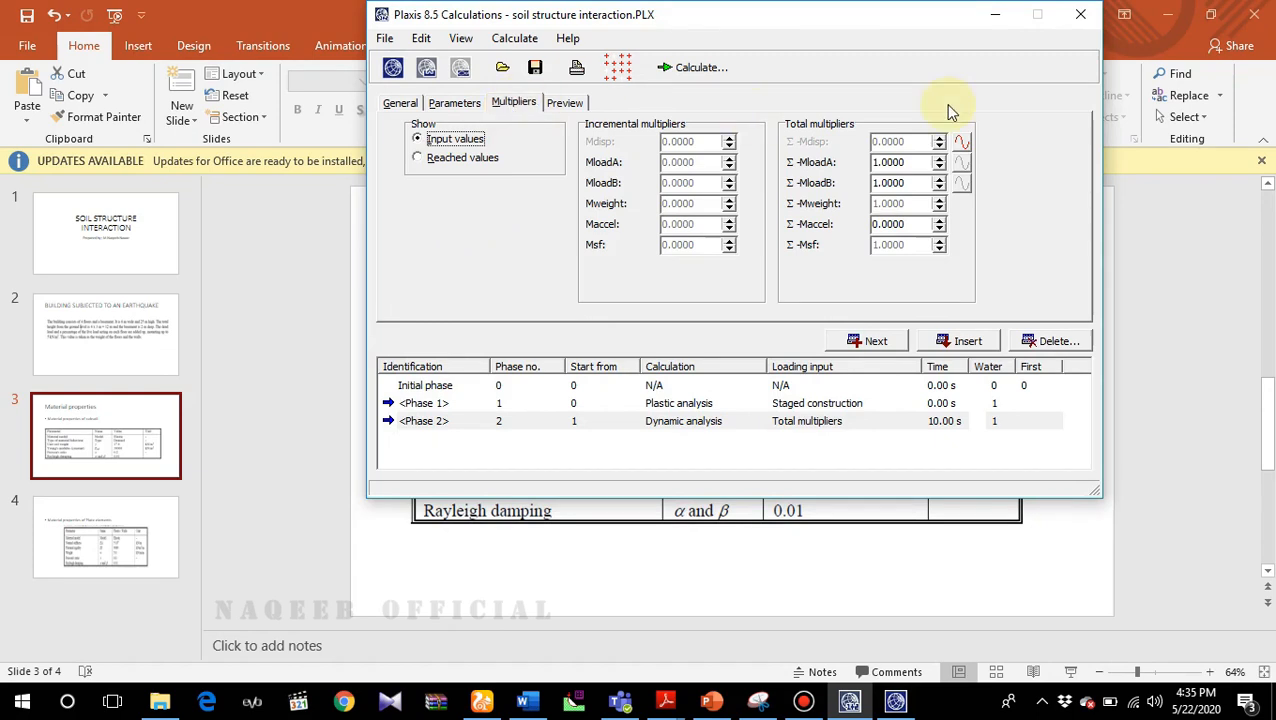
left_click(960, 143)
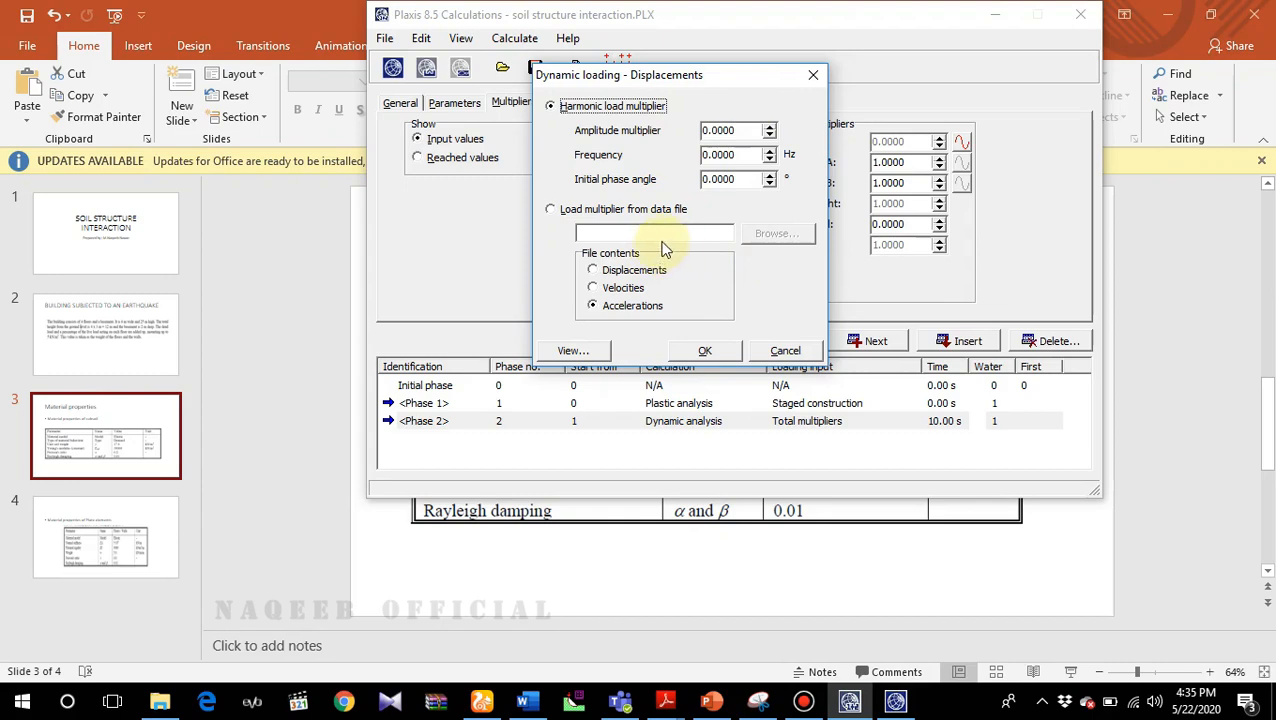
left_click(551, 210)
left_click(775, 240)
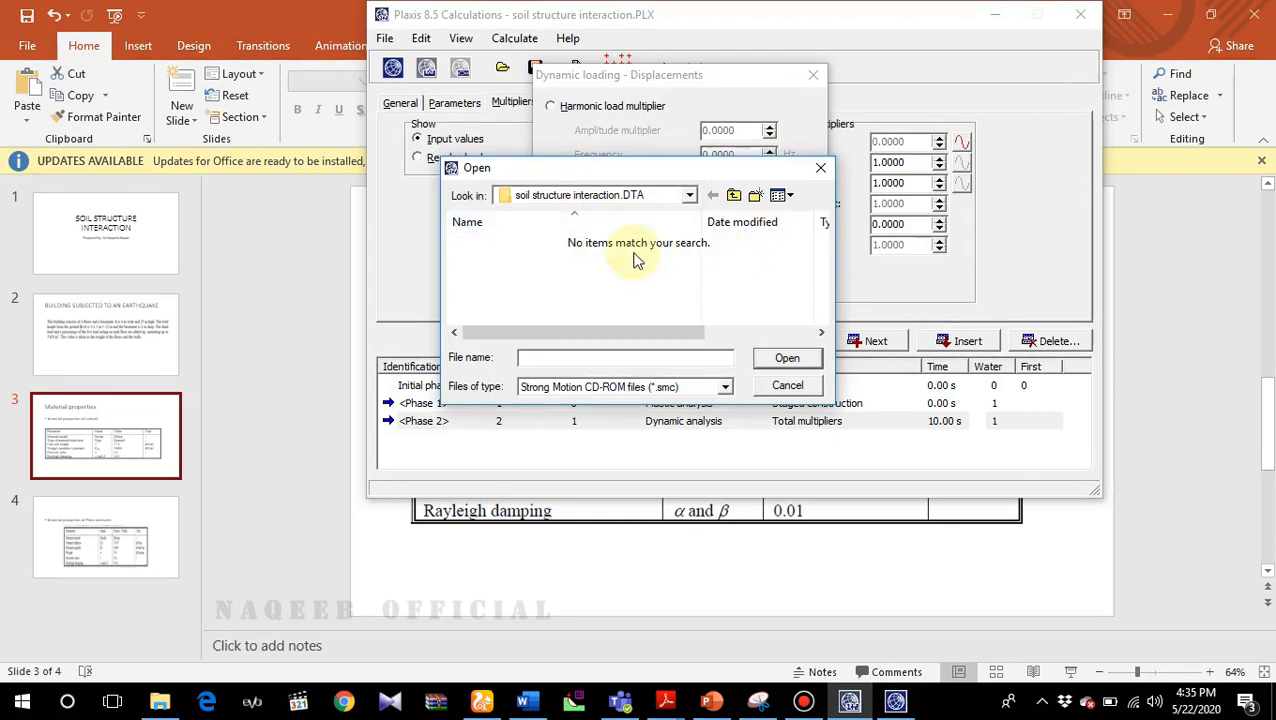
- Load the strong motion file 225a.smc from the Plaxis8x folder in Program Files (x86) on Local Disk (C:)
left_click(690, 197)
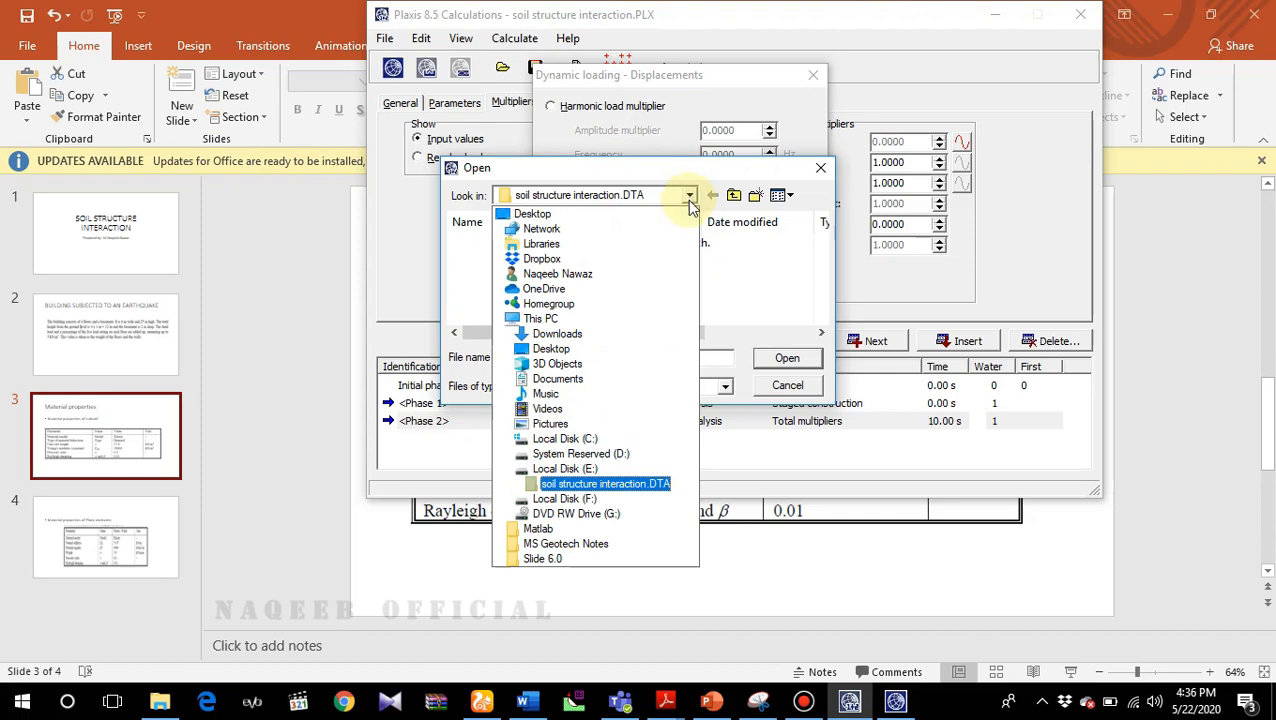
left_click(583, 443)
scroll(528, 258, "down", 3)
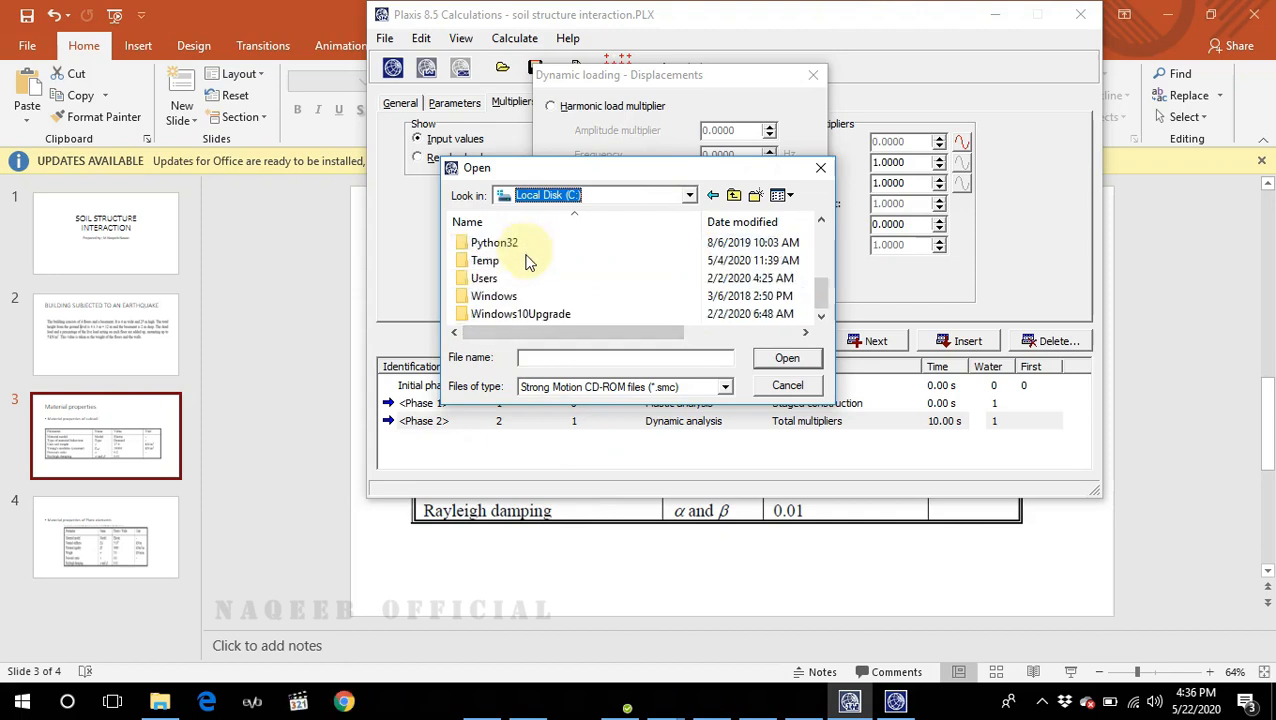
scroll(558, 305, "up", 3)
scroll(558, 305, "down", 1)
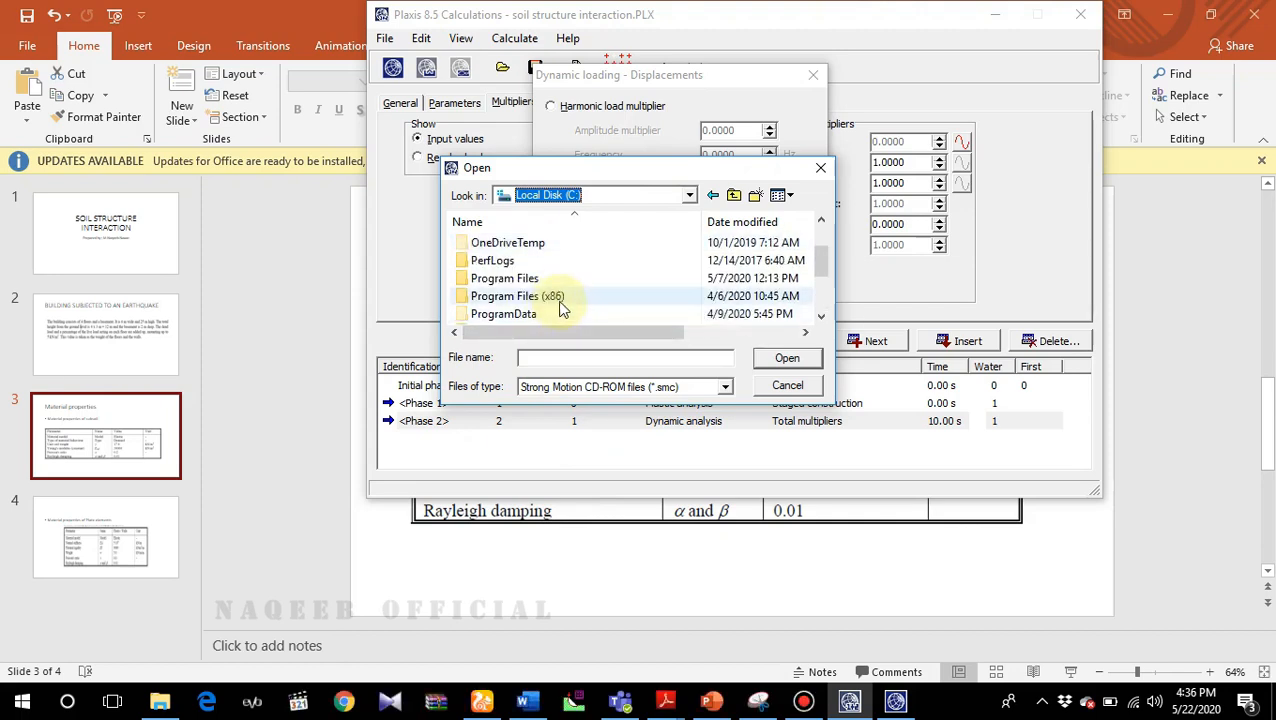
double_click(556, 297)
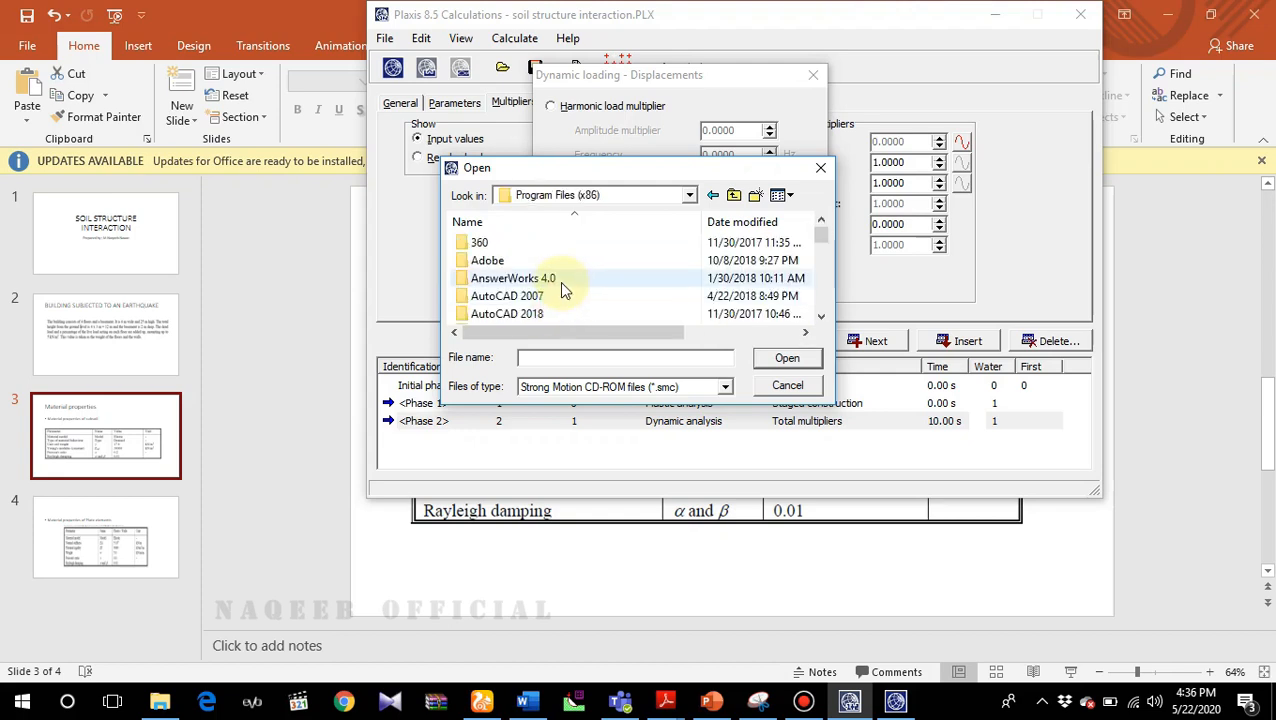
scroll(561, 287, "down", 2)
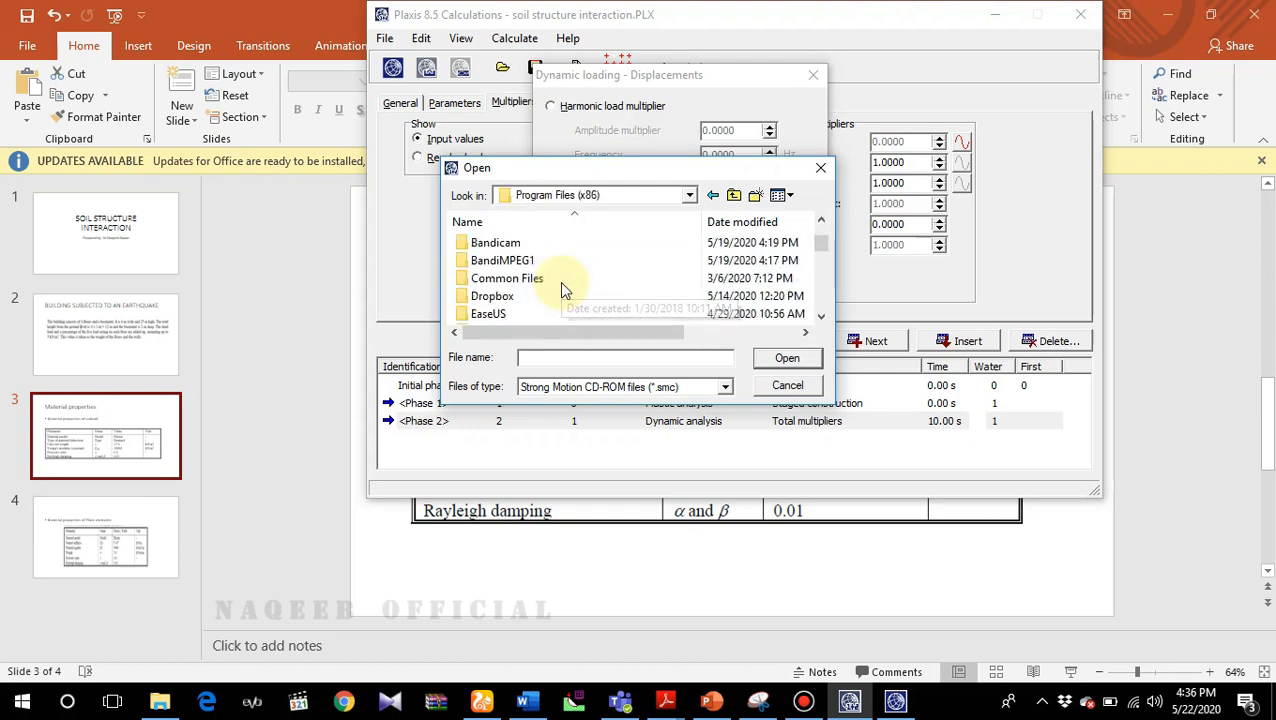
scroll(561, 289, "down", 1)
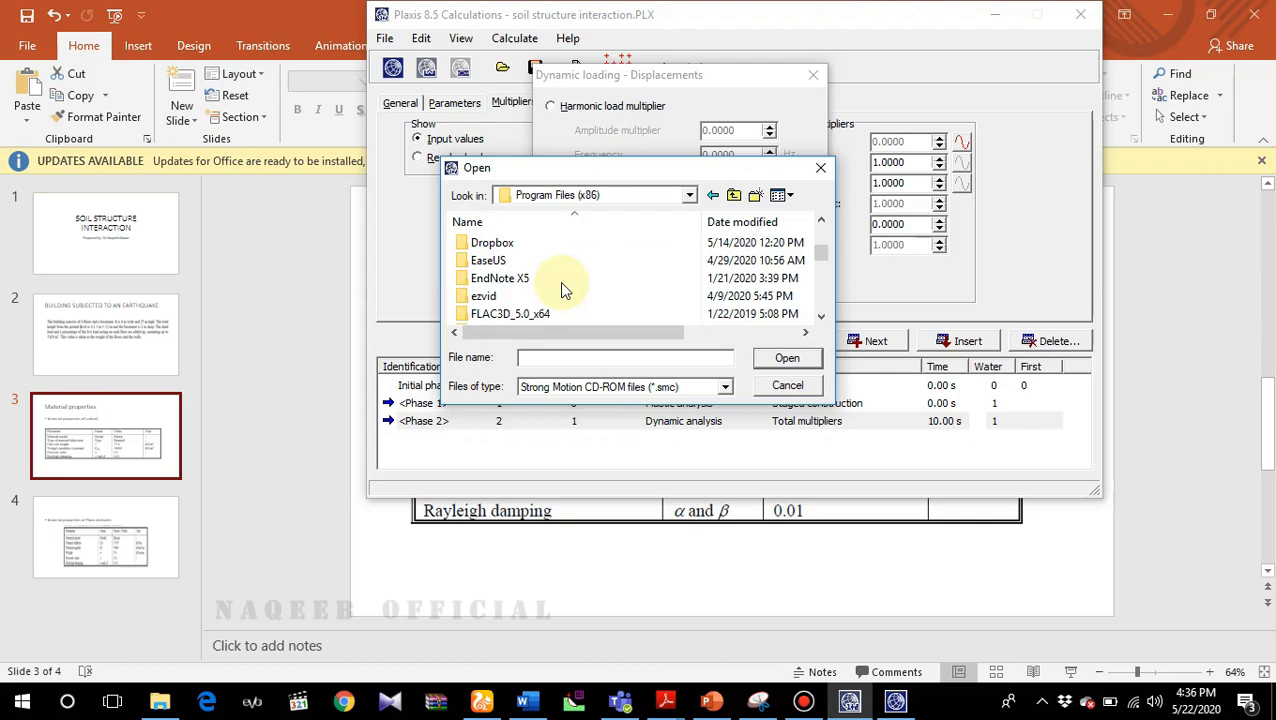
scroll(561, 289, "down", 1)
scroll(561, 289, "down", 1)
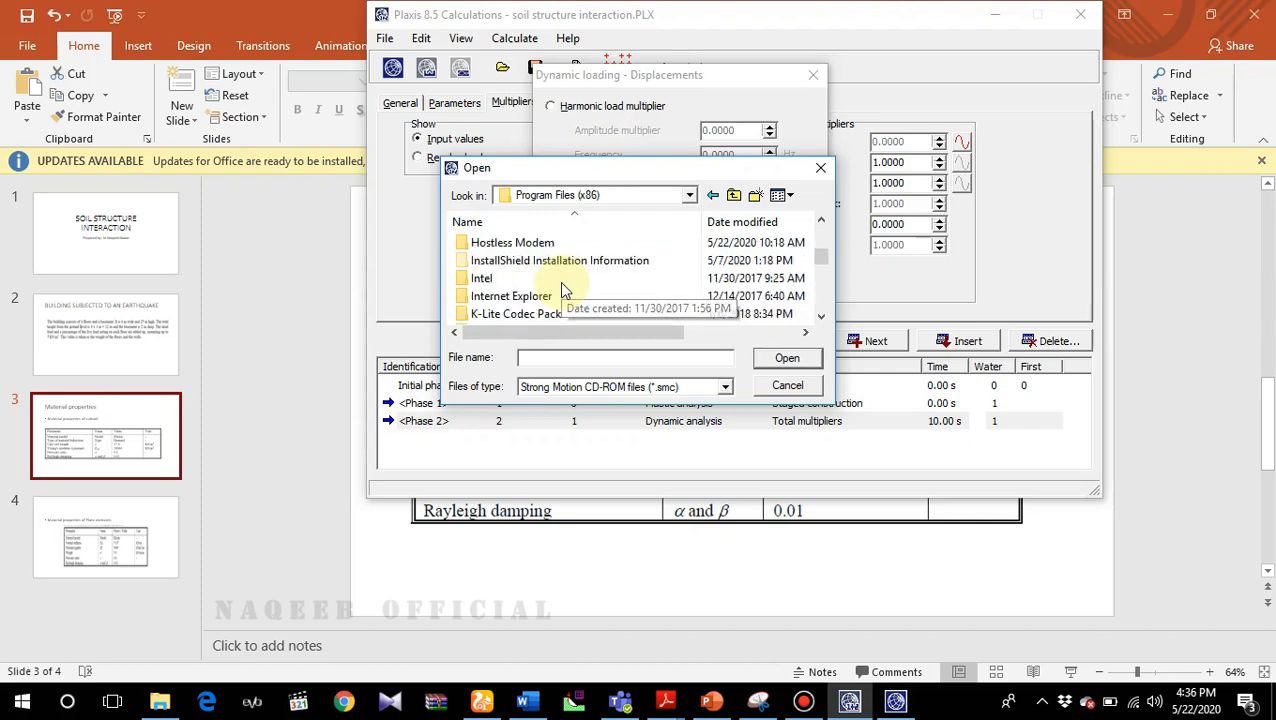
scroll(561, 289, "down", 2)
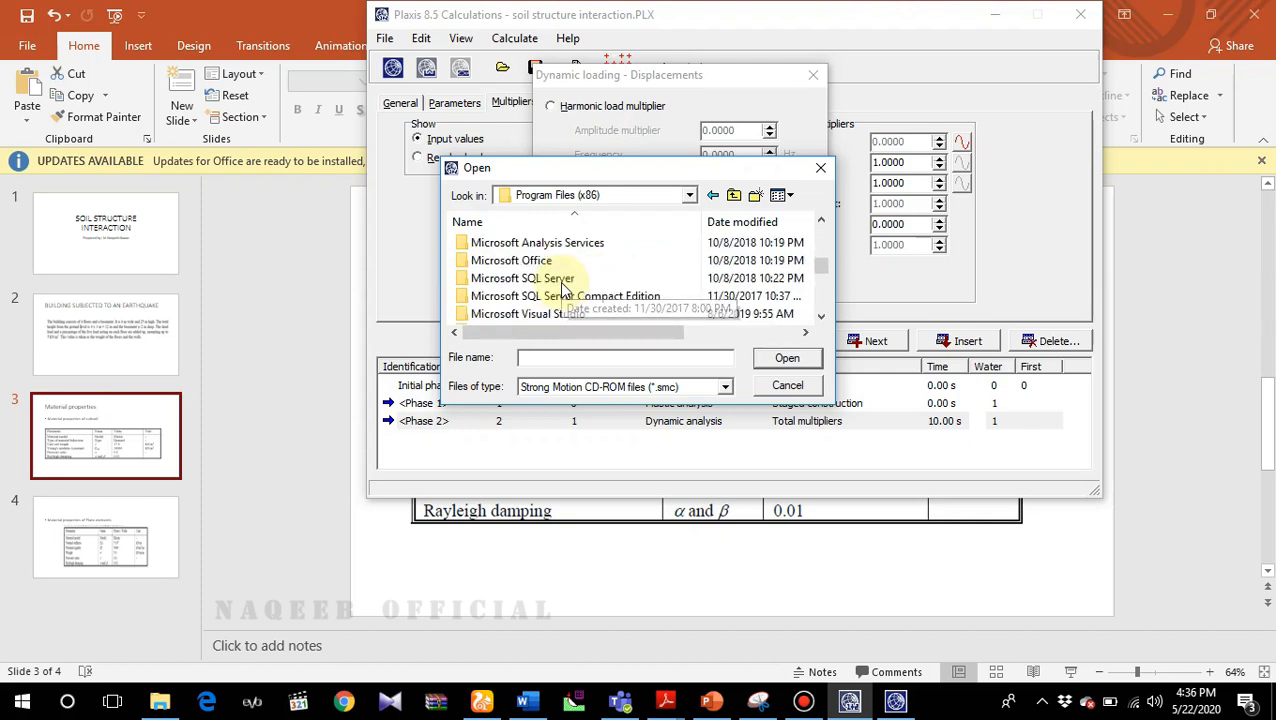
scroll(562, 288, "down", 3)
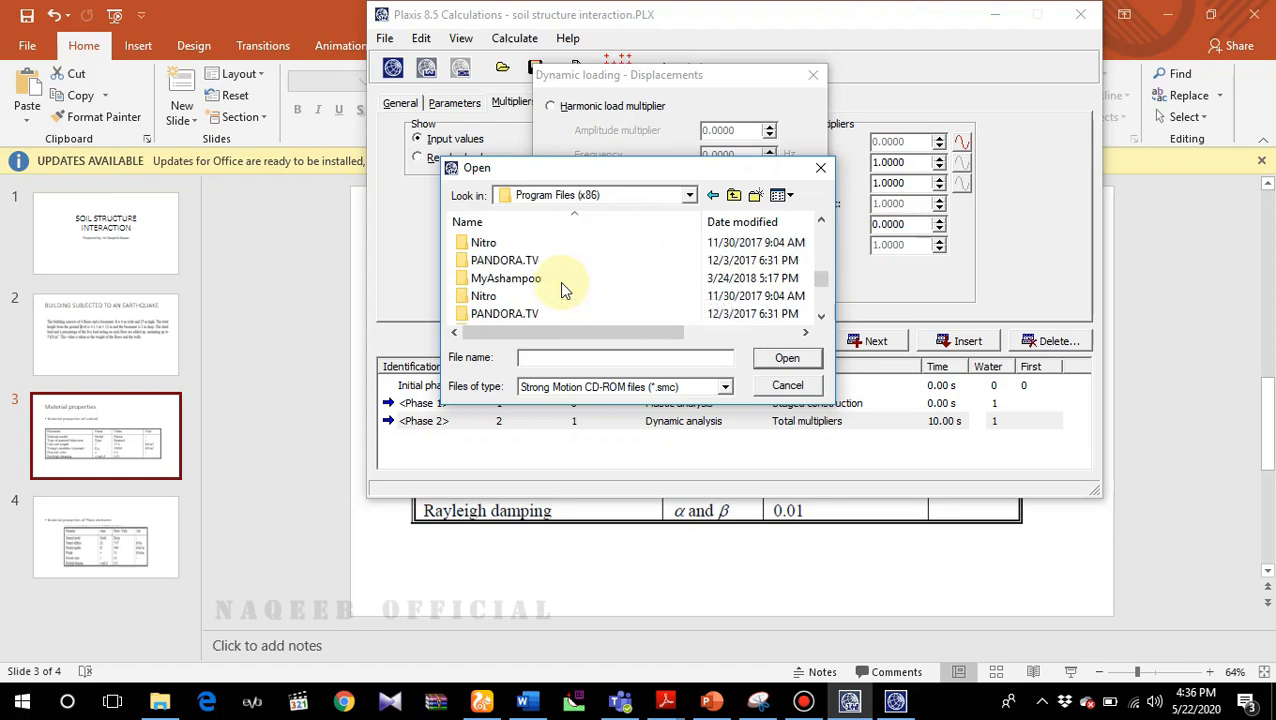
left_click(490, 298)
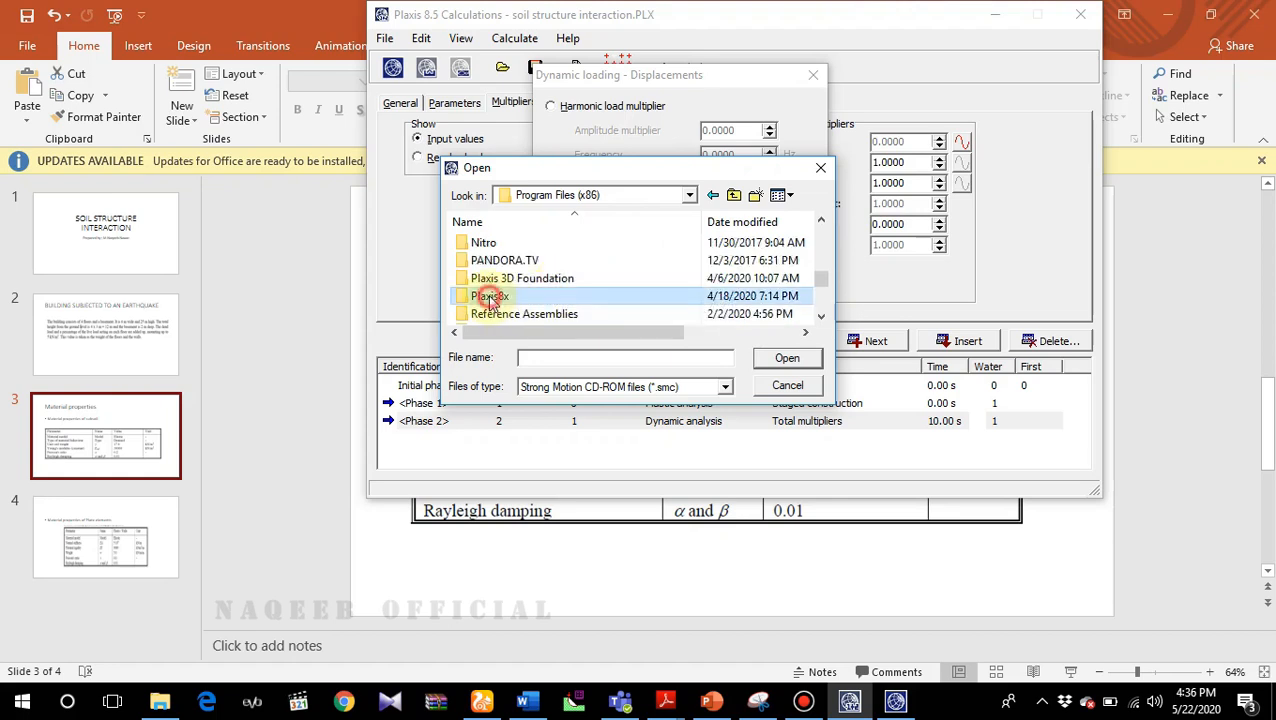
double_click(490, 297)
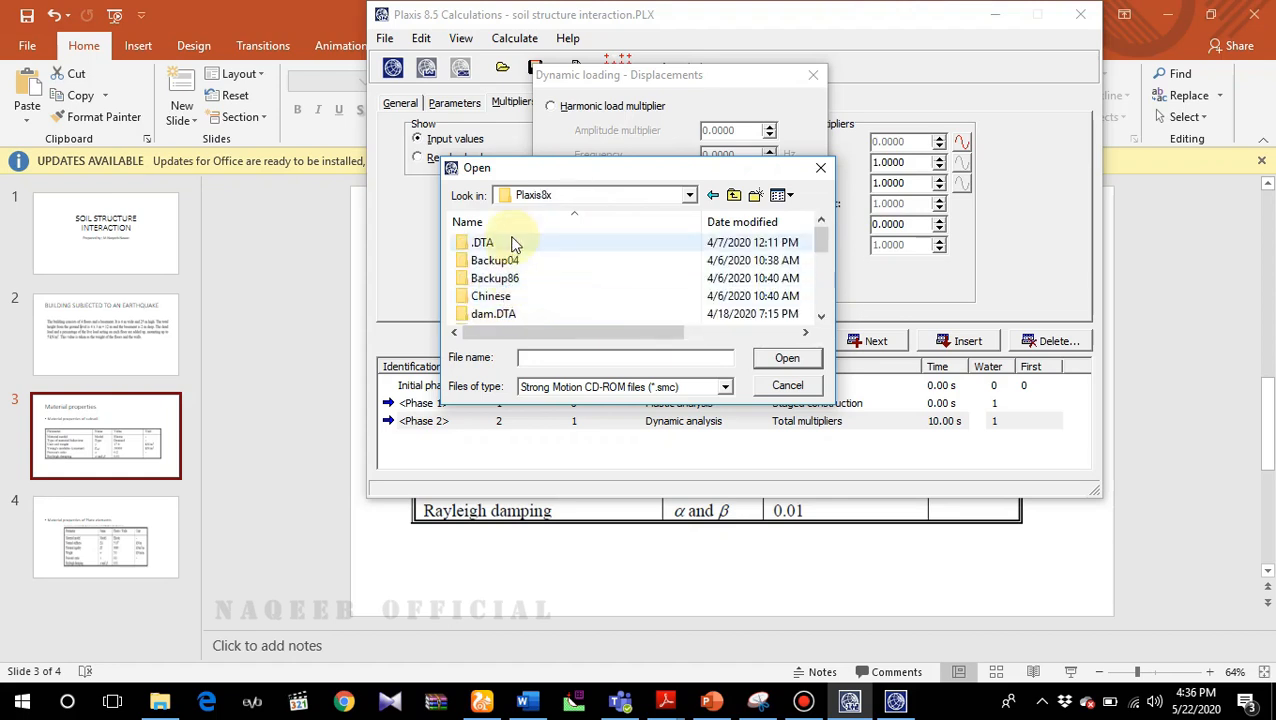
scroll(512, 243, "down", 3)
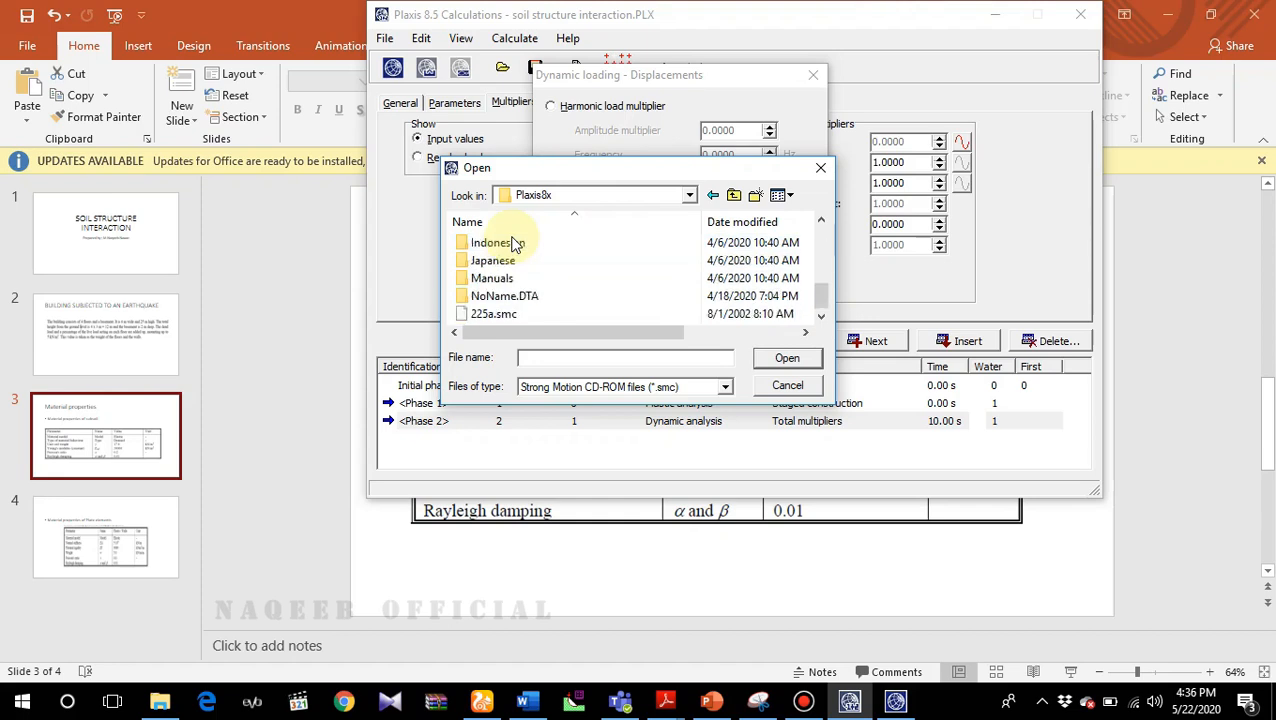
double_click(505, 316)
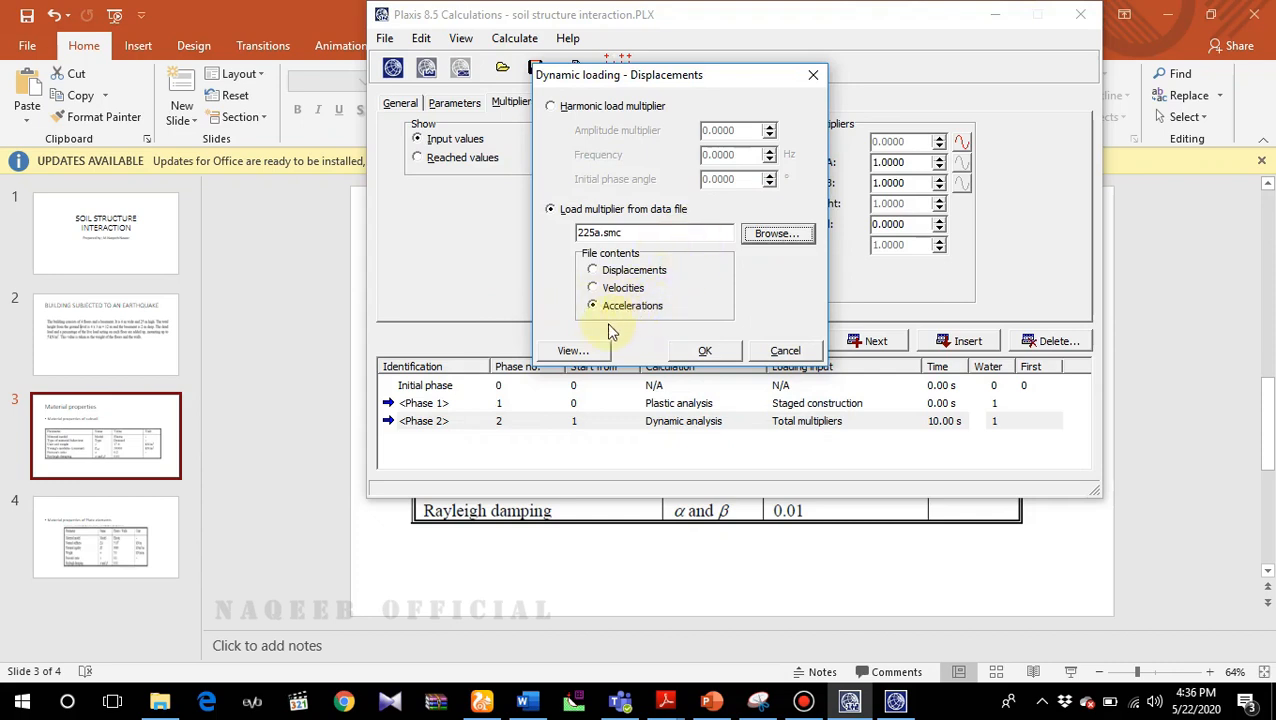
- View the accelerogram of 225a.smc, and accept the dynamic displacement loading with the file contents as accelerations
left_click(572, 350)
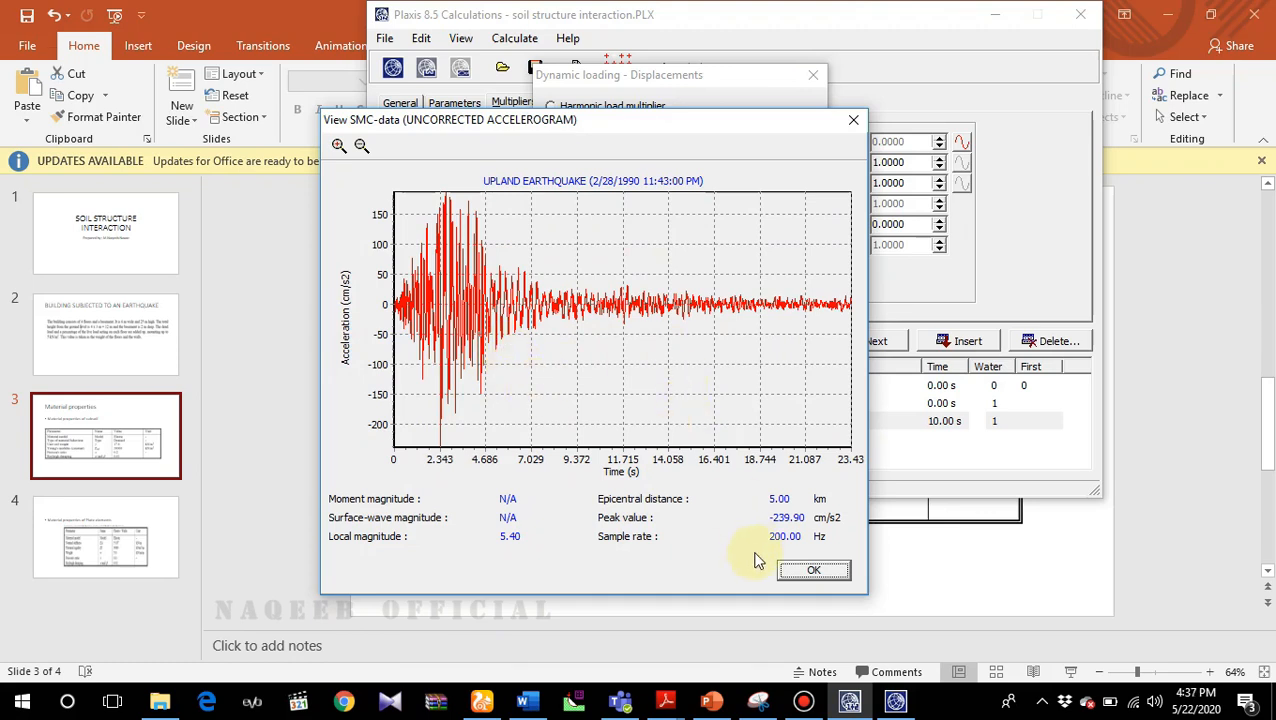
left_click(814, 572)
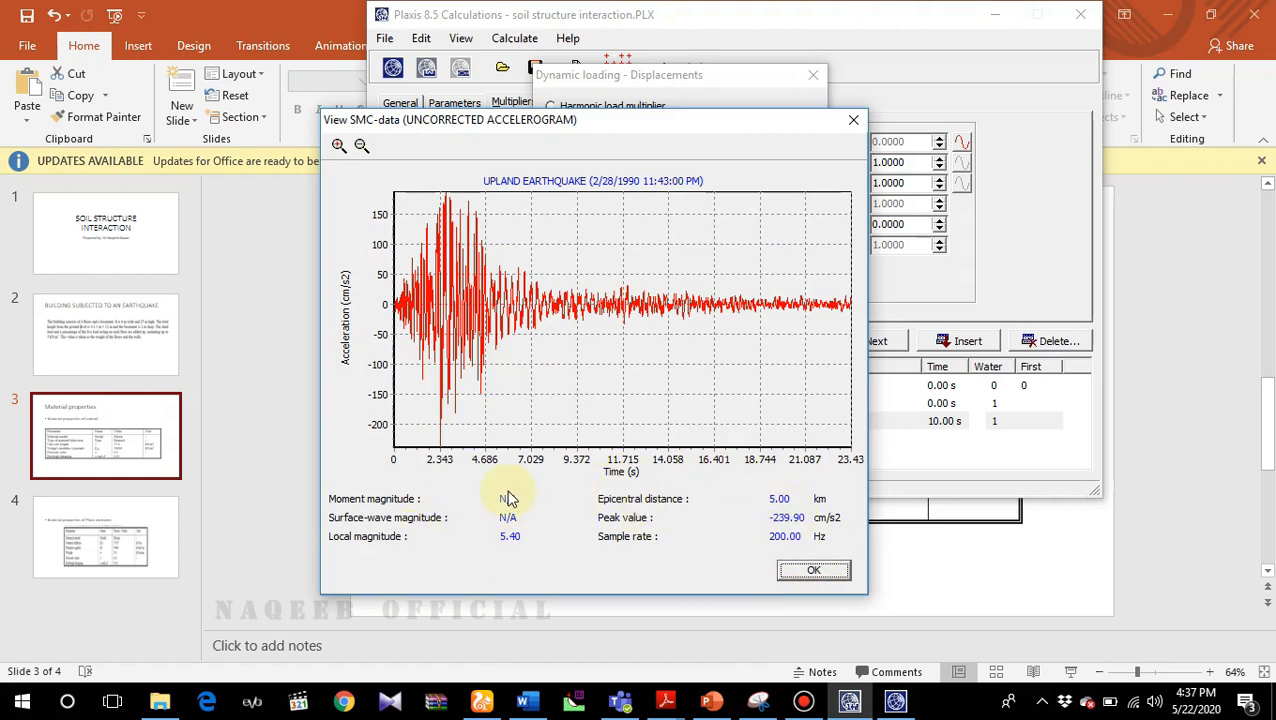
left_click(818, 574)
left_click(816, 572)
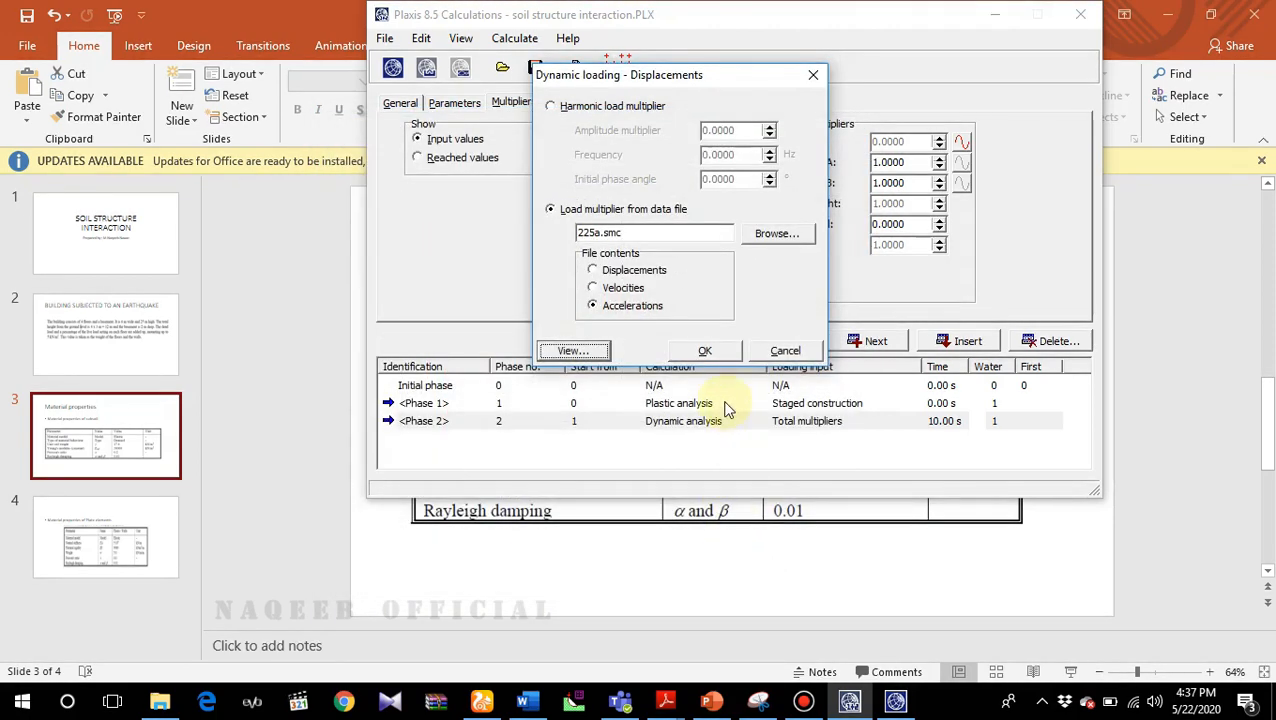
left_click(708, 351)
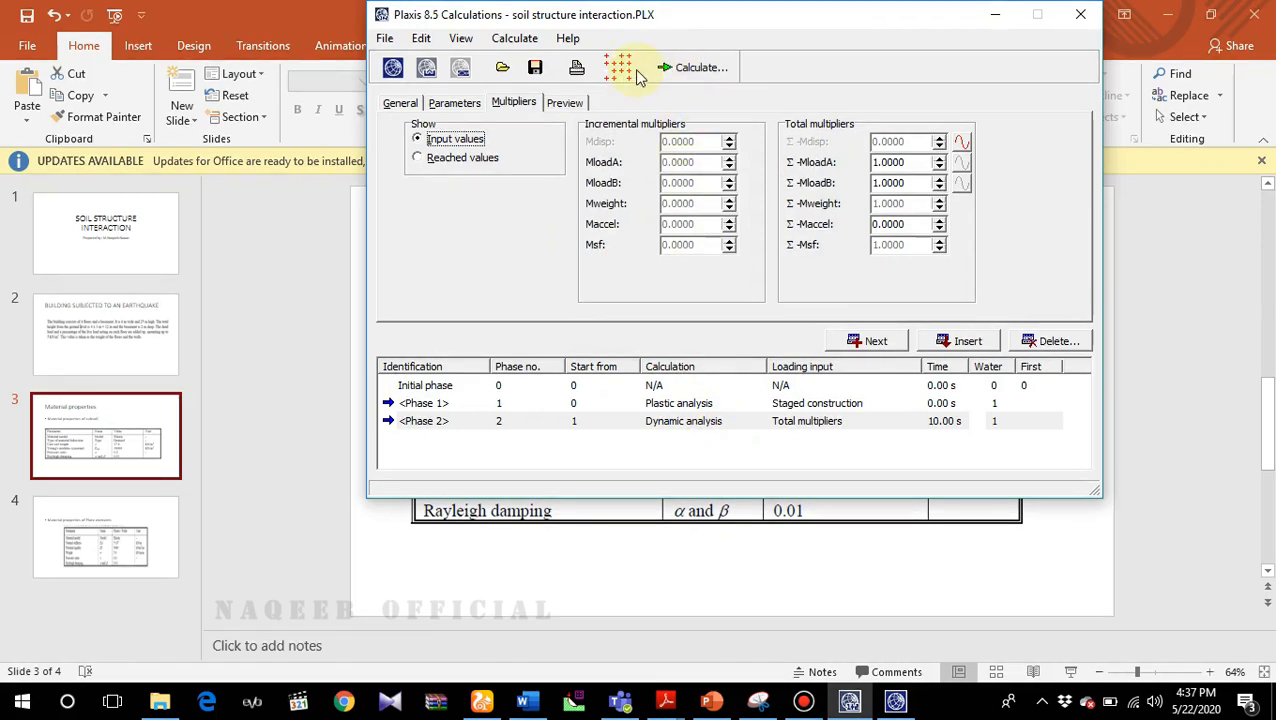
- Select curve points at the building's top, at its basement floor and at the soil's bottom boundary, and update
left_click(627, 74)
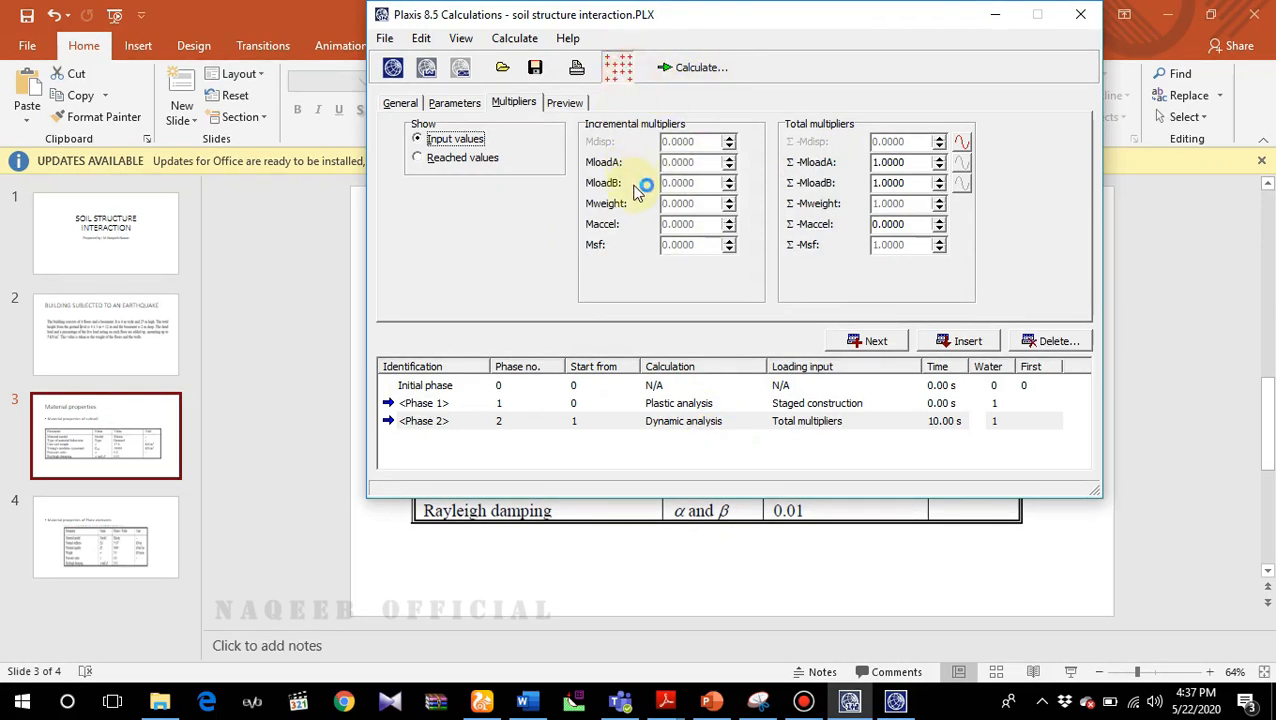
left_click(547, 216)
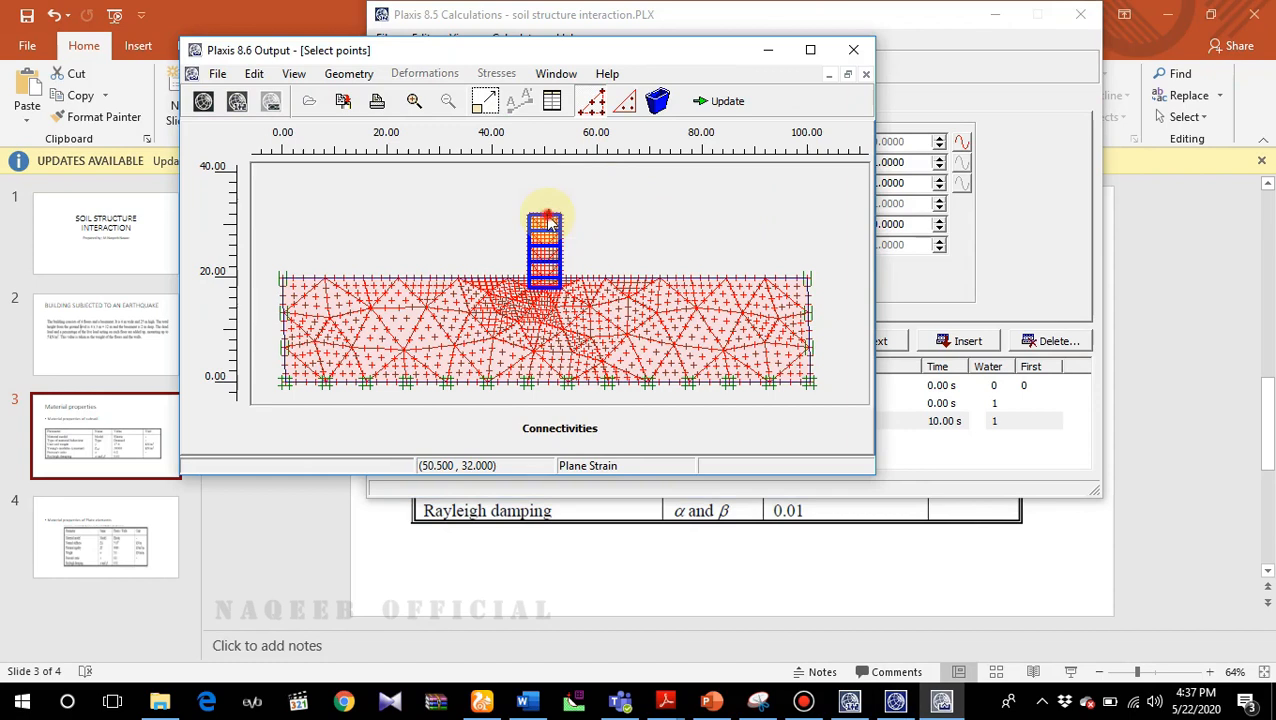
left_click(546, 286)
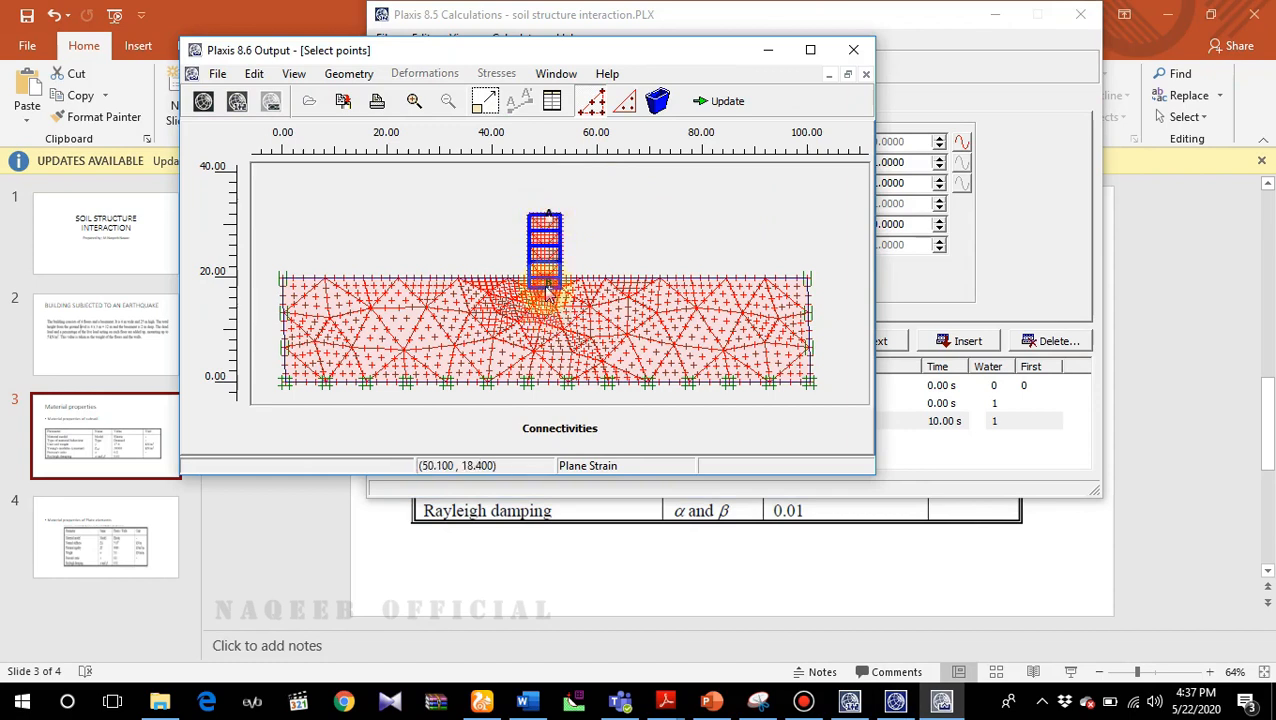
left_click(542, 384)
left_click(727, 101)
- Calculate Phase 1 and Phase 2, look at the selectable nodes for the progress curve, and return to the phase list
left_click(702, 77)
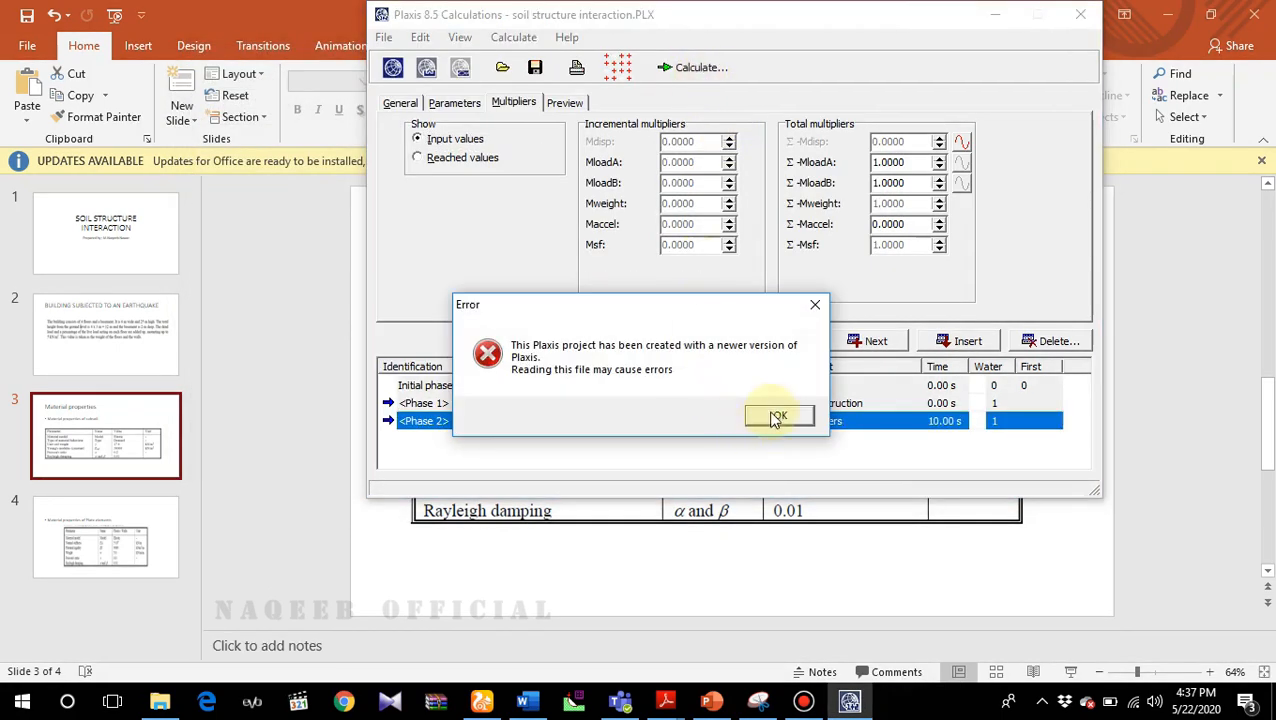
left_click(771, 419)
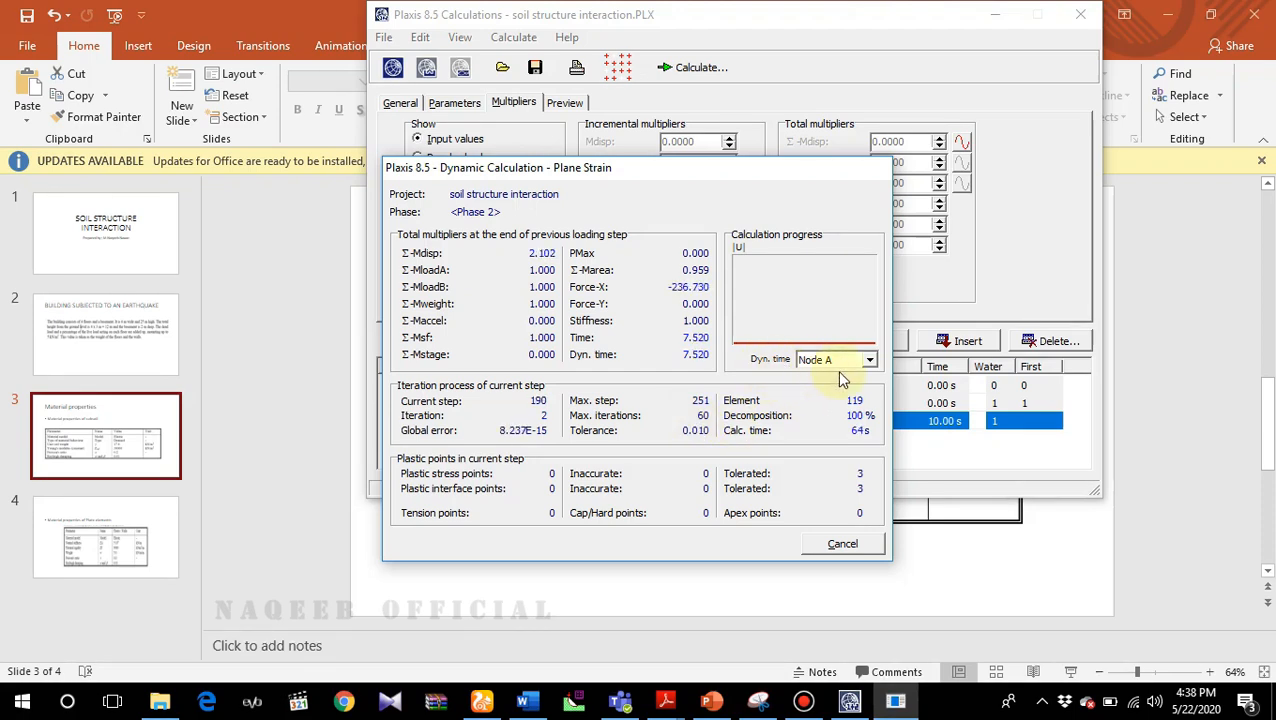
left_click(867, 361)
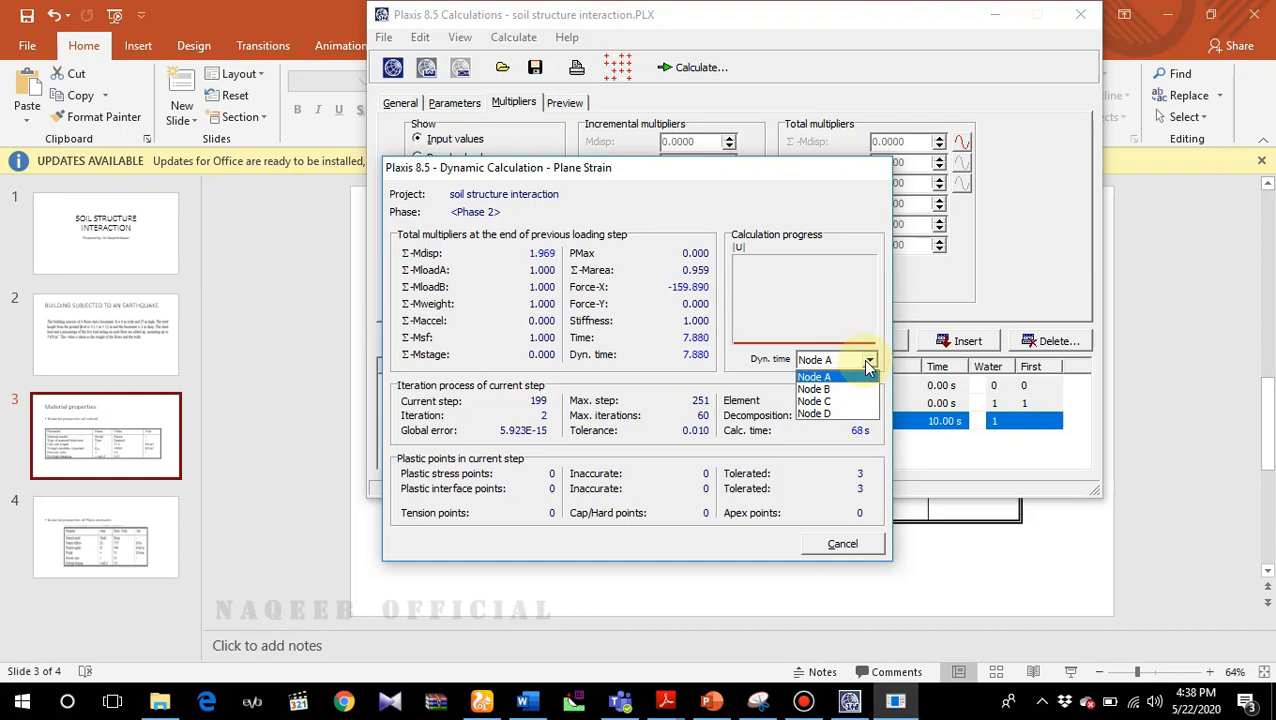
left_click(866, 366)
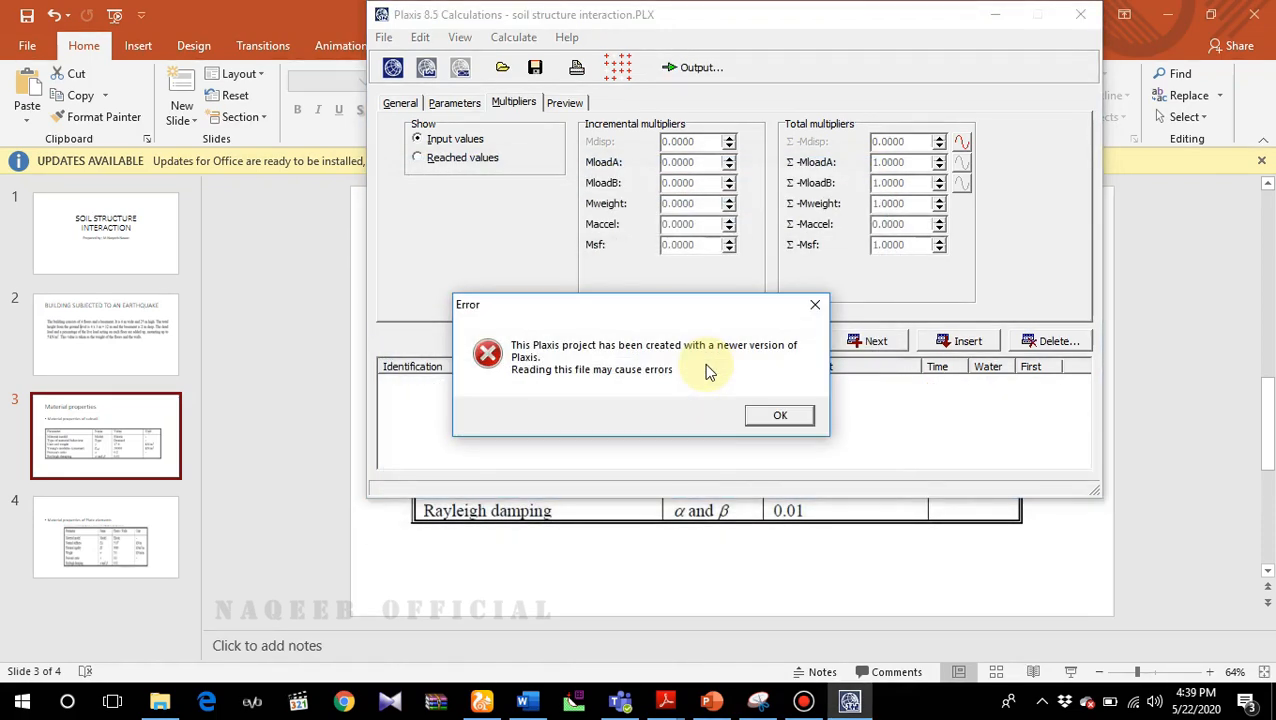
left_click(783, 415)
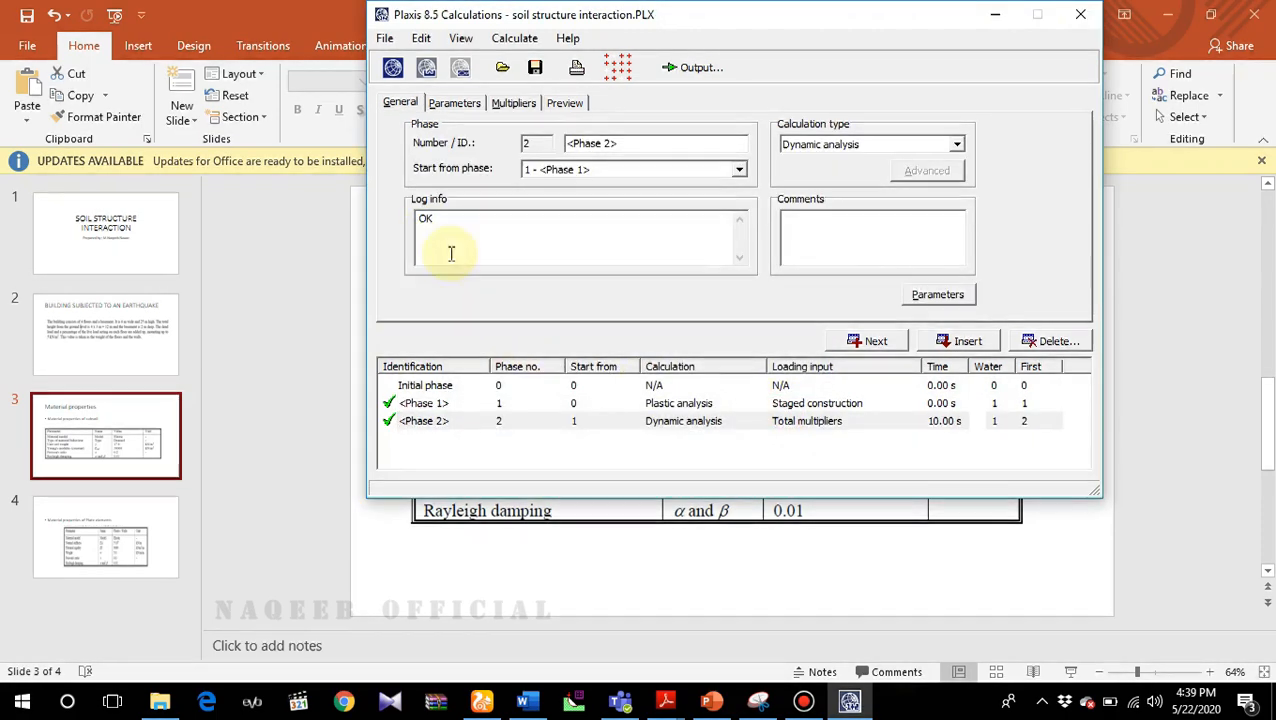
- Open the calculated output for Phase 2 in a maximised window and display the horizontal displacements (x)
left_click(693, 68)
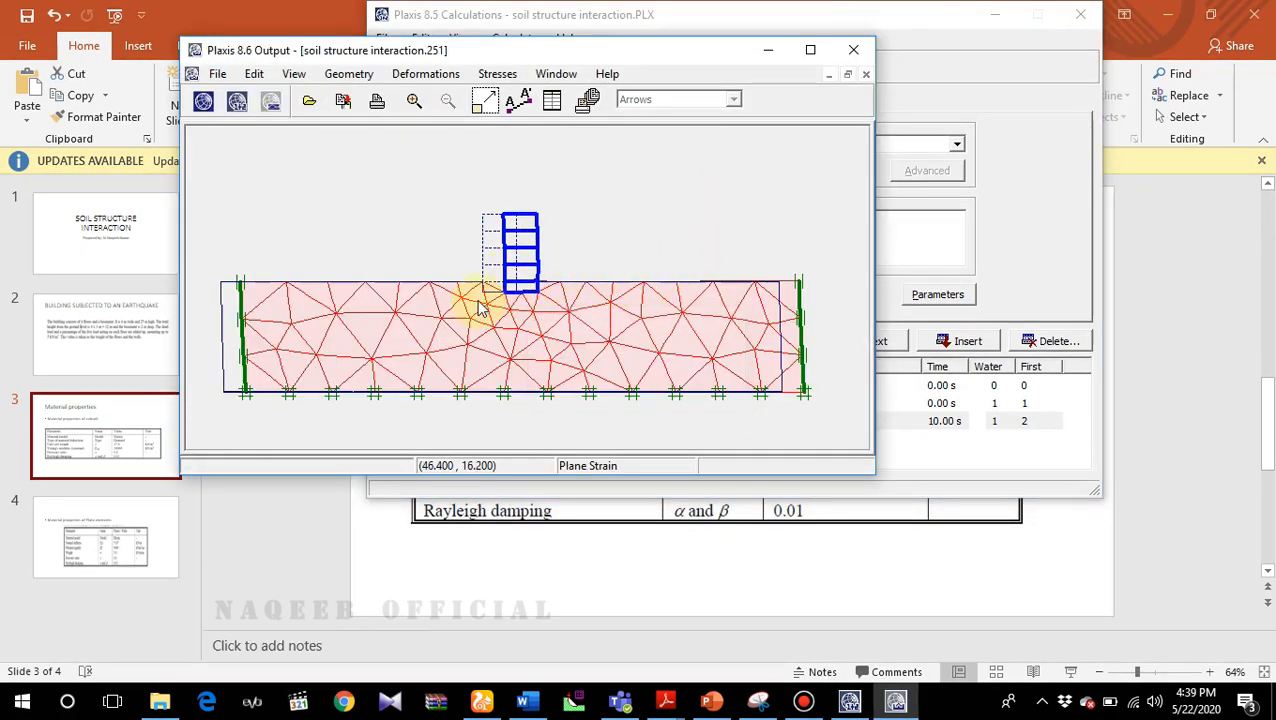
left_click(810, 49)
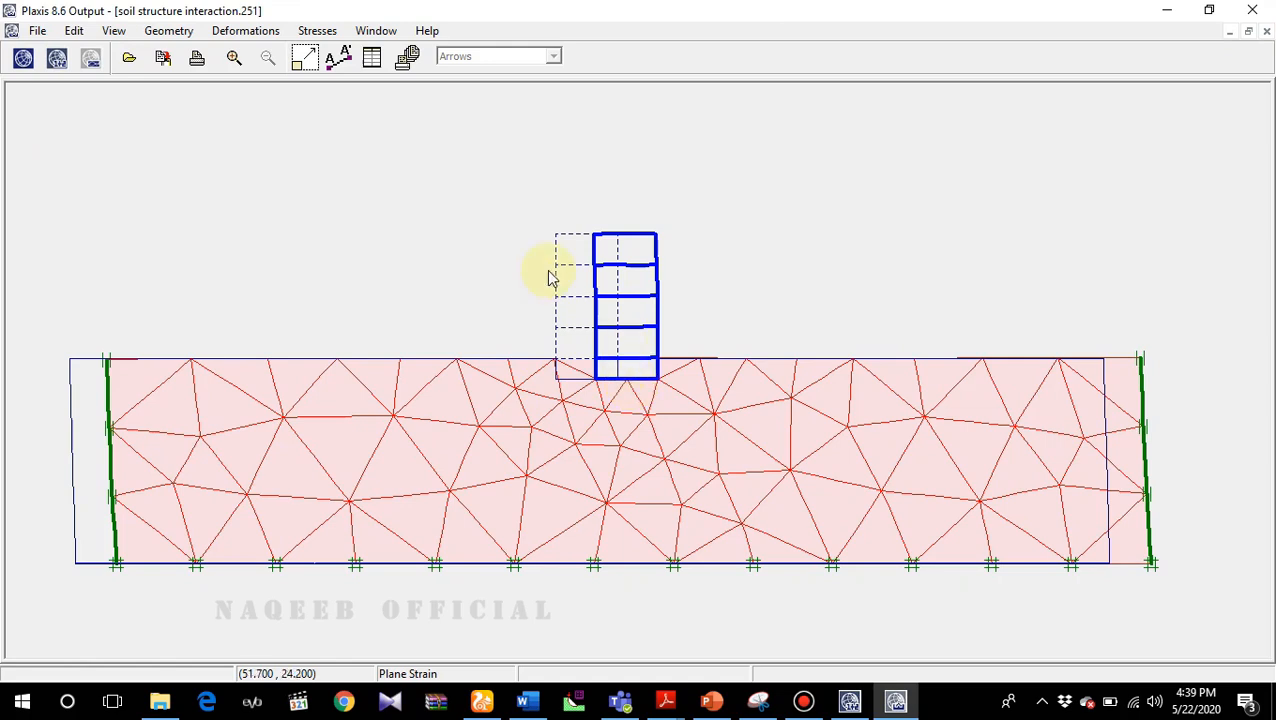
left_click(270, 36)
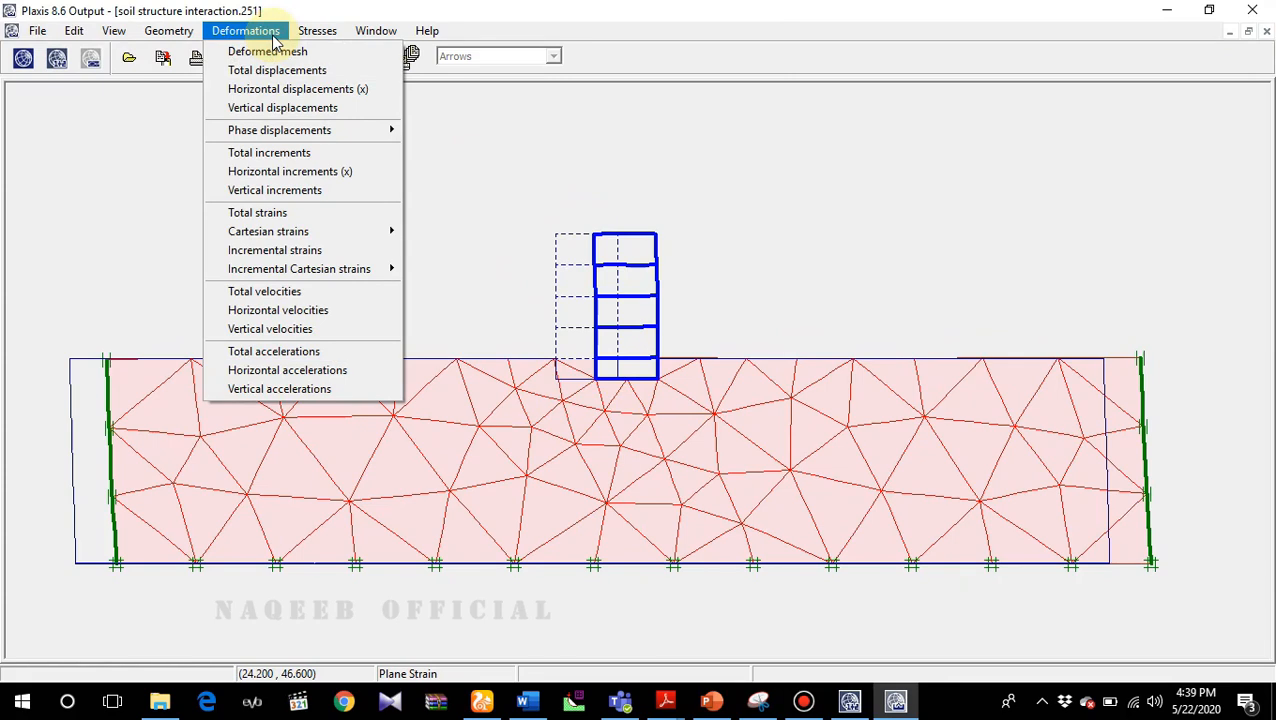
left_click(280, 92)
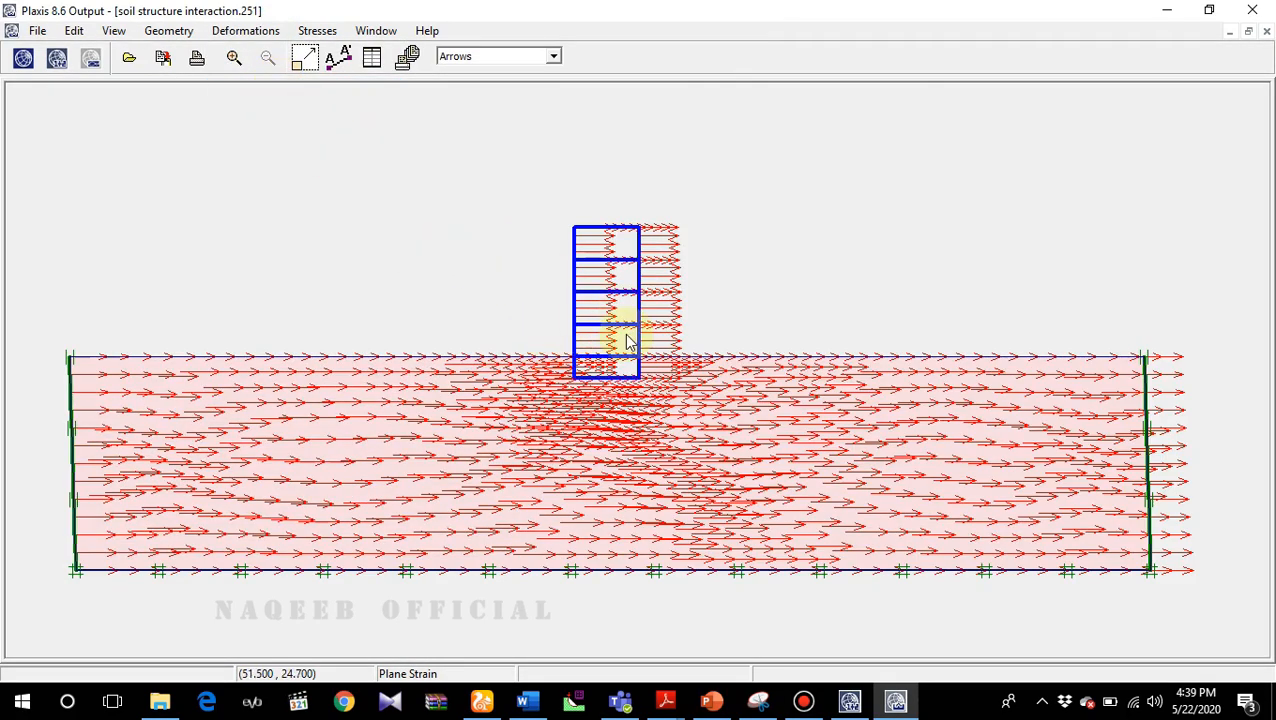
- Display the horizontal accelerations of the model, and open the results table of soil element displacements
left_click(252, 34)
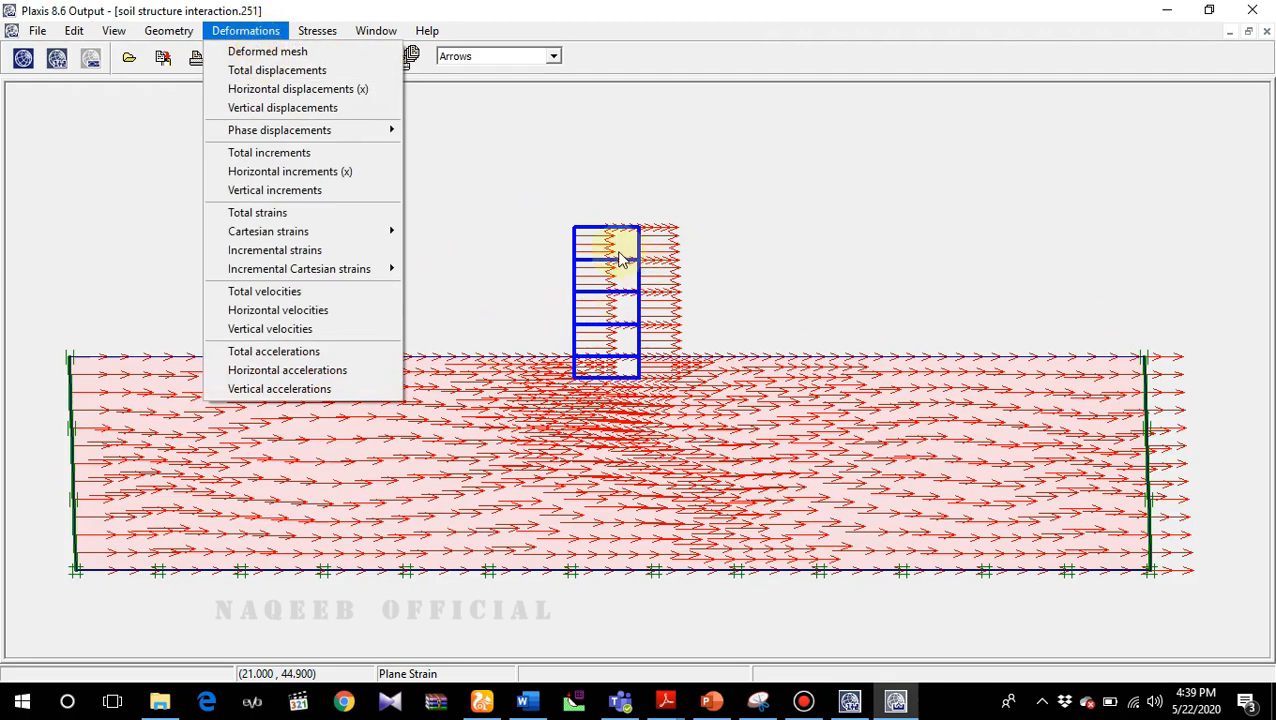
left_click(333, 370)
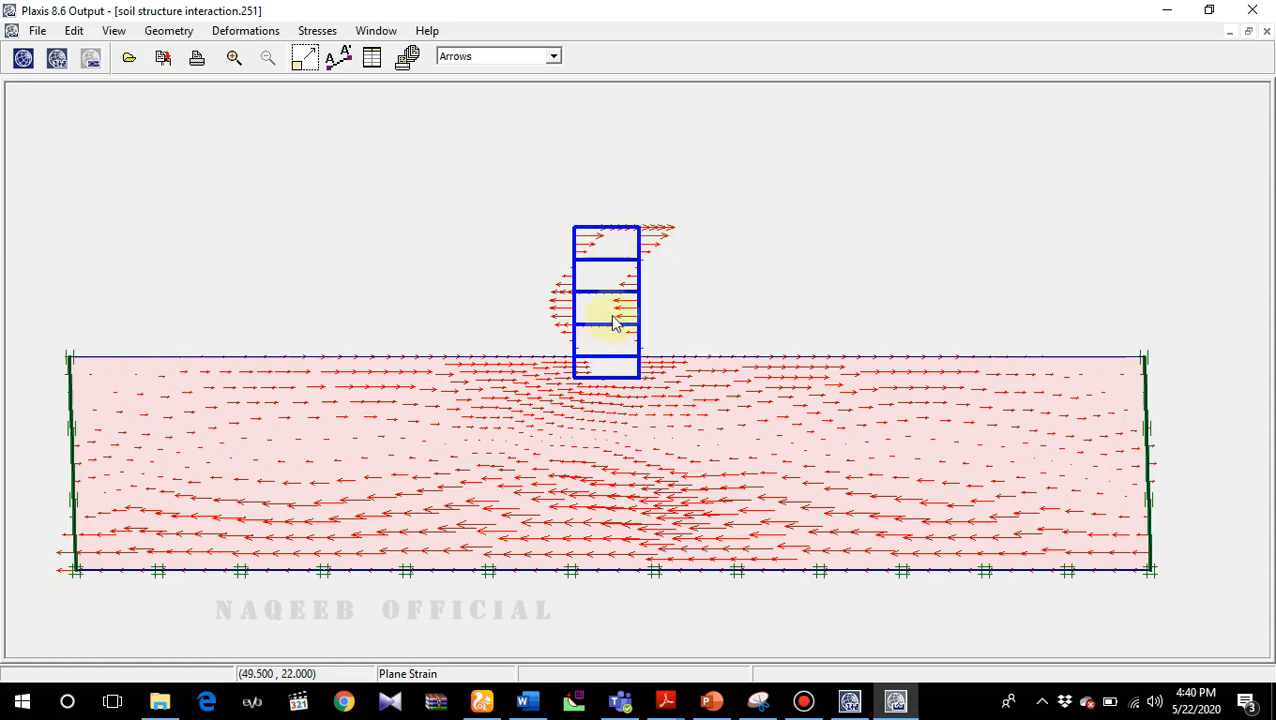
left_click(374, 60)
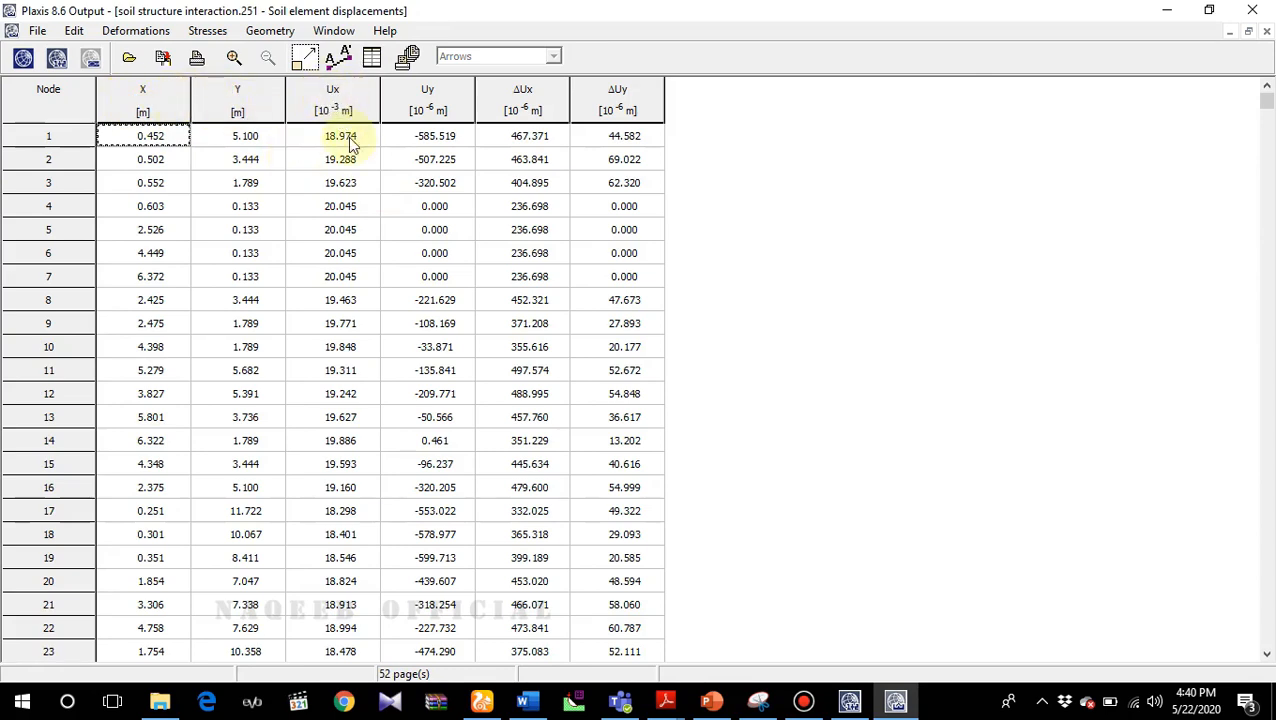
- Examine the horizontal displacement (Ux) values node by node down the soil element displacements table, from node 1 to about node 202
key("Down")
key("Down")
key("Down")
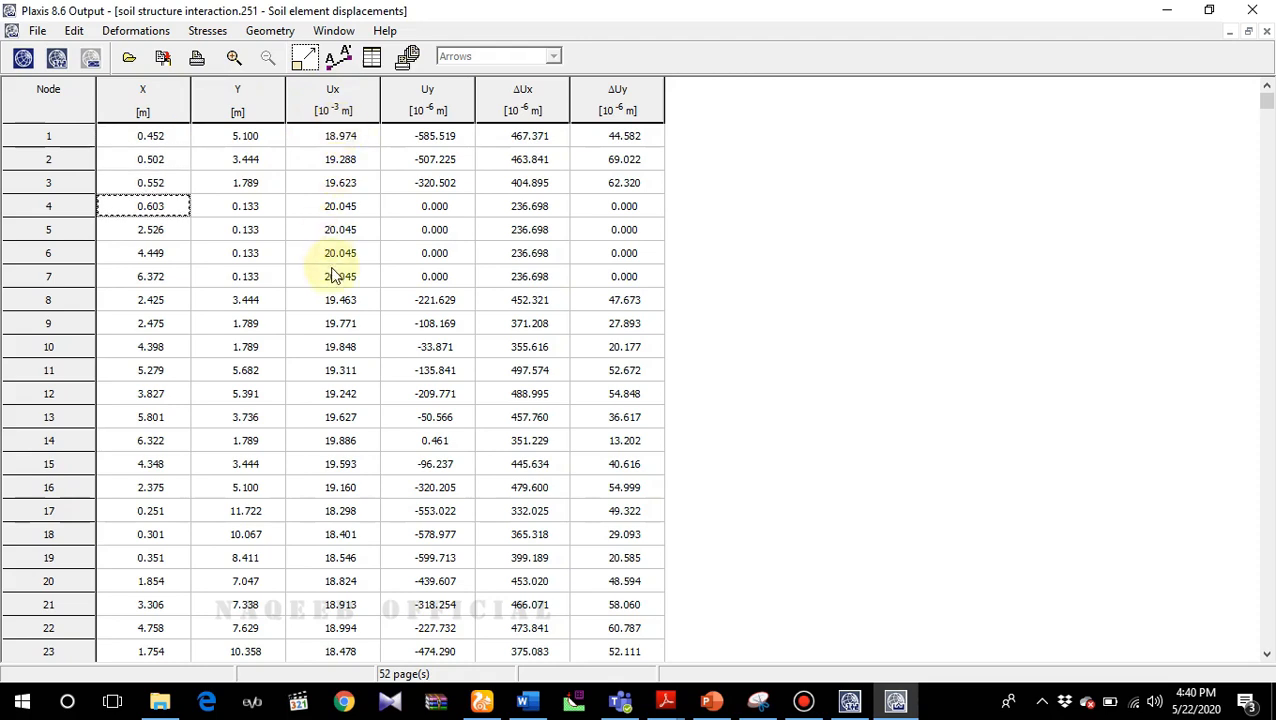
left_click(363, 180)
key("Down")
key("Down")
key("Down")
key("Down")
key("Down")
key("Down")
key("Down")
key("Down")
key("Down")
key("Down")
key("Down")
key("Down")
key("Down")
key("Down")
key("Down")
key("Down")
key("Down")
key("Down")
key("Down")
key("Down")
key("Down")
key("Down")
key("Down")
key("Down")
key("Down")
key("Down")
key("Down")
key("Down")
key("Down")
key("Down")
key("Down")
key("Down")
key("Down")
key("Down")
key("Down")
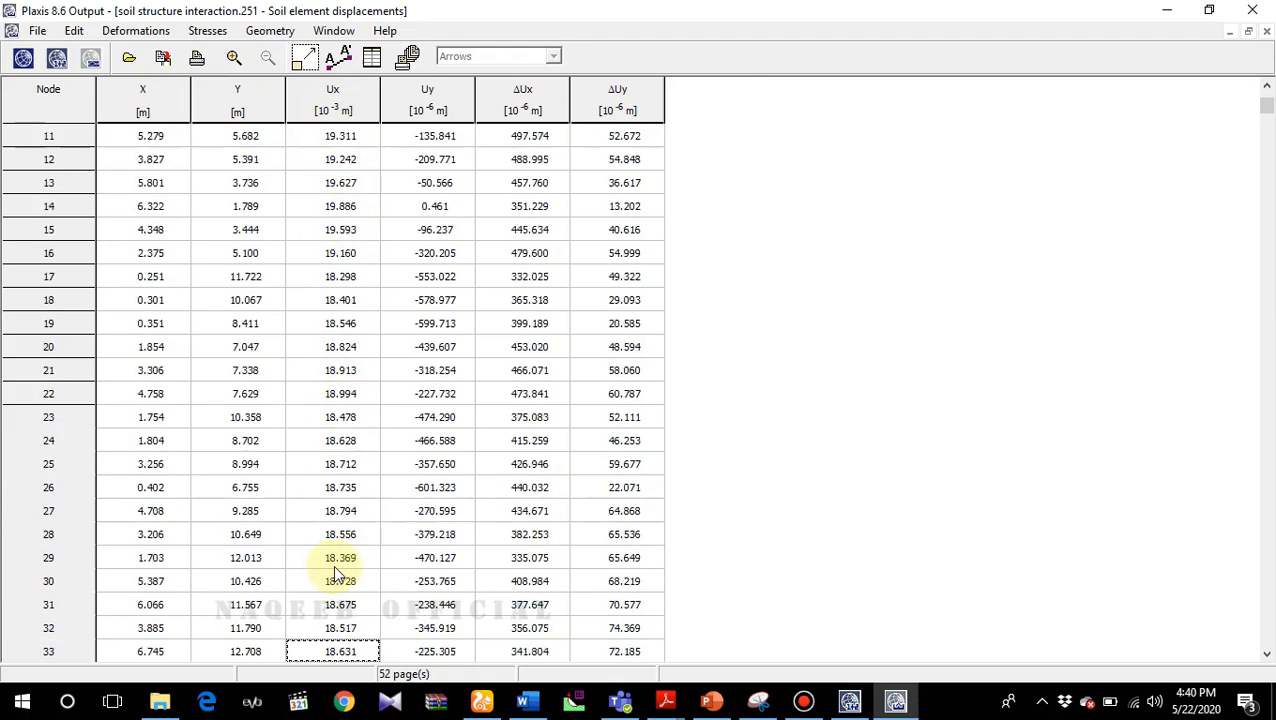
key("Down")
key("Down")
key("Down")
key("Down")
key("Down")
key("Down")
key("Down")
key("Down")
key("Down")
key("Down")
key("Down")
key("Down")
key("Down")
key("Down")
key("Down")
key("Down")
key("Down")
key("Down")
key("Down")
key("Down")
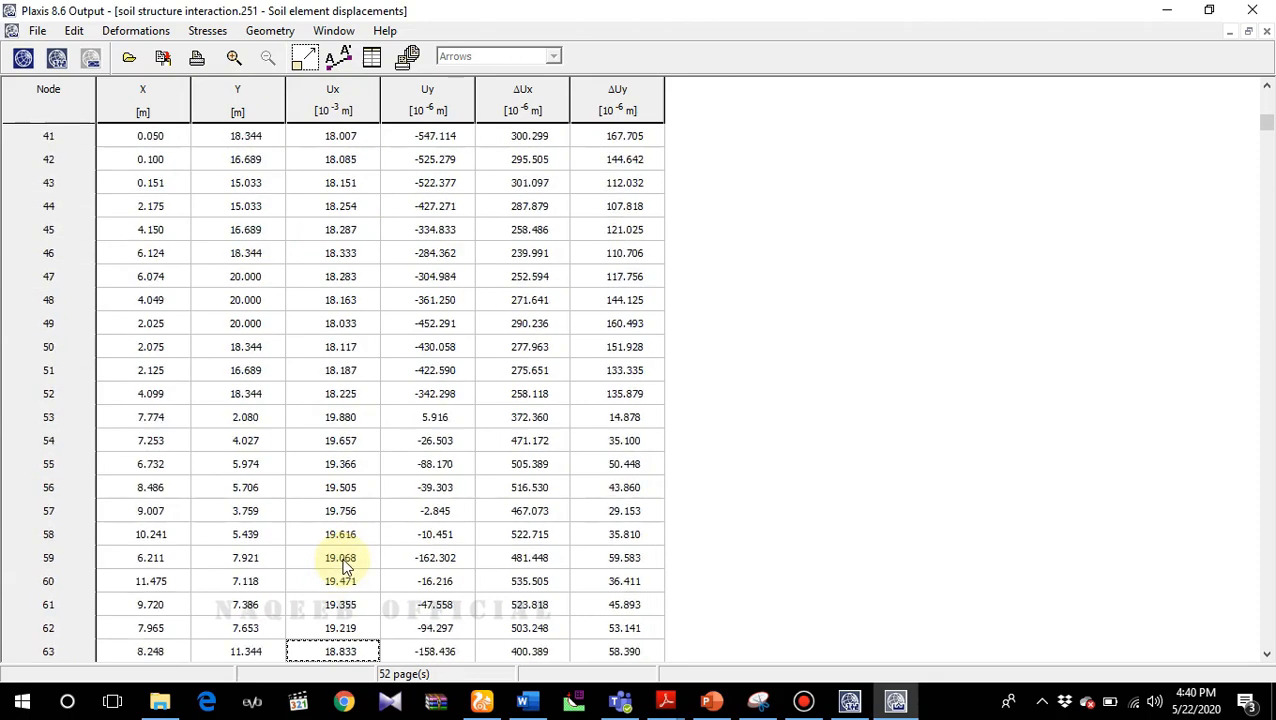
key("Down")
key("Down")
key("Down")
key("Down")
key("Down")
key("Down")
key("Down")
key("Down")
key("Down")
key("Down")
key("Down")
key("Down")
key("Down")
key("Down")
key("Down")
key("Down")
key("Down")
key("Down")
key("Down")
key("Down")
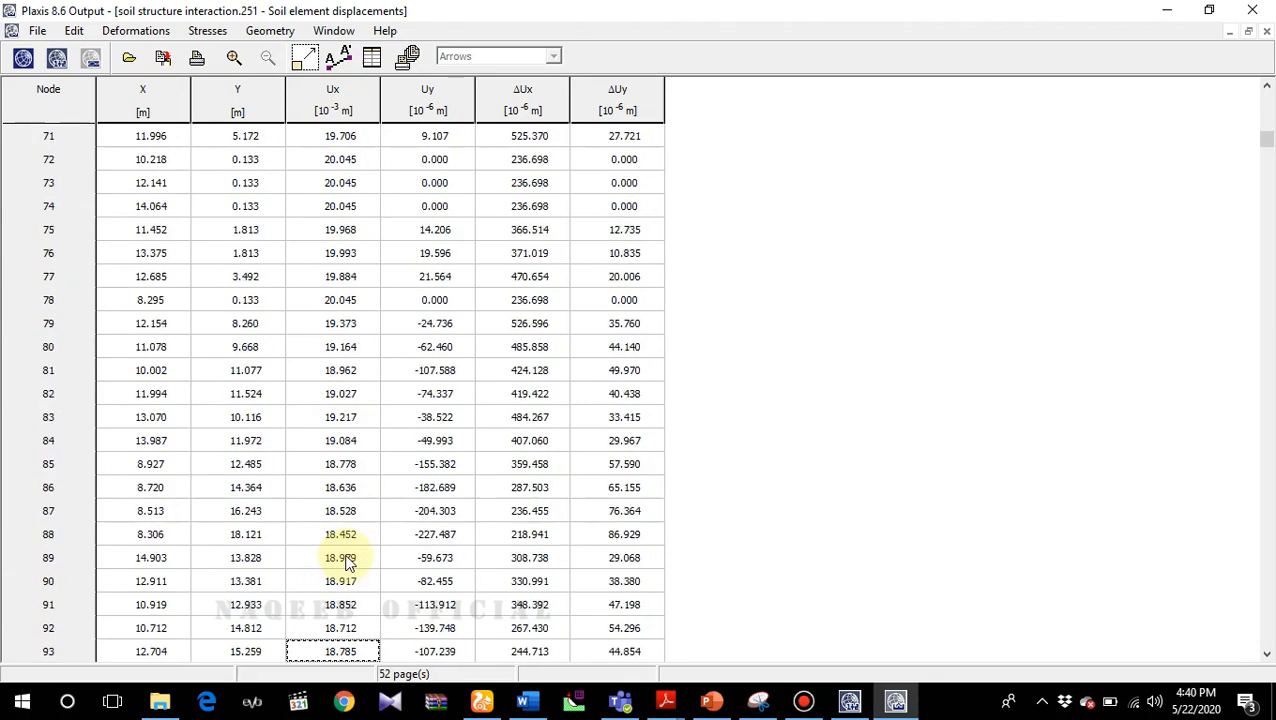
key("Down")
key("Down")
key("Down")
key("Down")
key("Down")
key("Down")
key("Down")
key("Down")
key("Down")
key("Down")
key("Down")
key("Down")
key("Down")
key("Down")
key("Down")
key("Down")
key("Down")
key("Down")
key("Down")
key("Down")
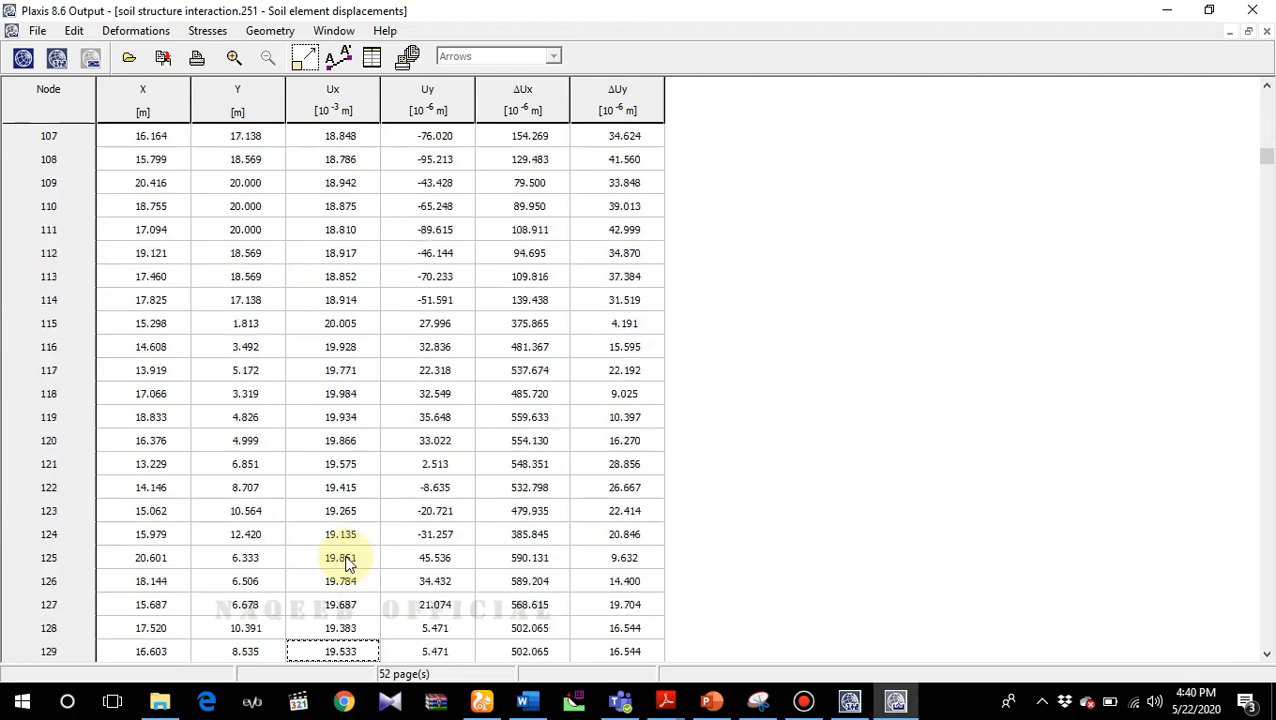
key("Down")
key("Down")
key("Down")
key("Down")
key("Down")
key("Down")
key("Down")
key("Down")
key("Down")
key("Down")
key("Down")
key("Down")
key("Down")
key("Down")
key("Down")
key("Down")
key("Down")
key("Down")
key("Down")
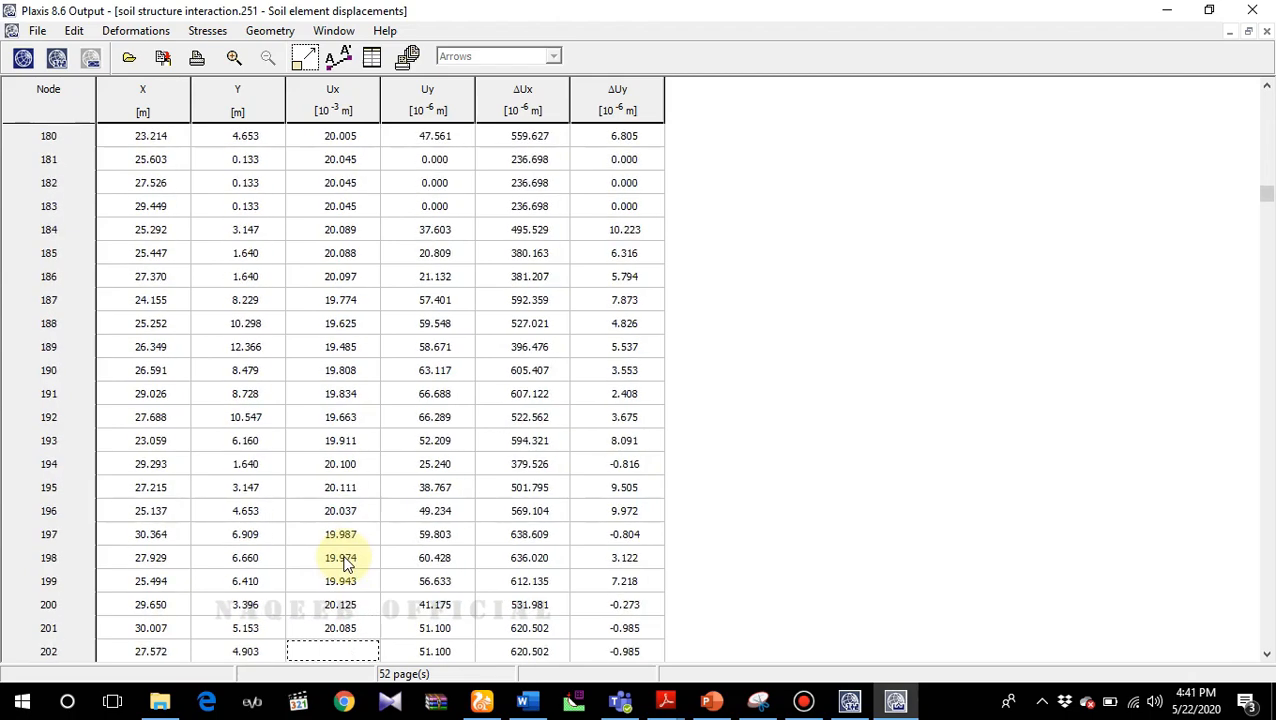
- Examine the horizontal displacement (Ux) values further down the soil element displacements table, from node 202 to about node 392
key("Down")
key("Down")
key("Down")
key("Down")
key("Down")
key("Down")
key("Down")
key("Down")
key("Down")
key("Down")
key("Down")
key("Down")
key("Down")
key("Down")
key("Down")
key("Down")
key("Down")
key("Down")
key("Down")
key("Down")
key("Down")
key("Down")
key("Down")
key("Down")
key("Down")
key("Down")
key("Down")
key("Down")
key("Down")
key("Down")
key("Down")
key("Down")
key("Down")
key("Down")
key("Down")
key("Down")
key("Down")
key("Down")
key("Down")
key("Down")
key("Down")
key("Down")
key("Down")
key("Down")
key("Down")
key("Down")
key("Down")
key("Down")
key("Down")
key("Down")
key("Down")
key("Down")
key("Down")
key("Down")
key("Down")
key("Down")
key("Down")
key("Down")
key("Down")
key("Down")
key("Down")
key("Down")
key("Down")
key("Down")
key("Down")
key("Down")
key("Down")
key("Down")
key("Down")
key("Down")
key("Down")
key("Down")
key("Down")
key("Down")
key("Down")
key("Down")
key("Down")
key("Down")
key("Down")
key("Down")
key("Down")
key("Down")
key("Down")
key("Down")
key("Down")
key("Down")
key("Down")
key("Down")
key("Down")
key("Down")
key("Down")
key("Down")
key("Down")
key("Down")
key("Down")
key("Down")
key("Down")
key("Down")
key("Down")
key("Down")
key("Down")
key("Down")
key("Down")
key("Down")
key("Down")
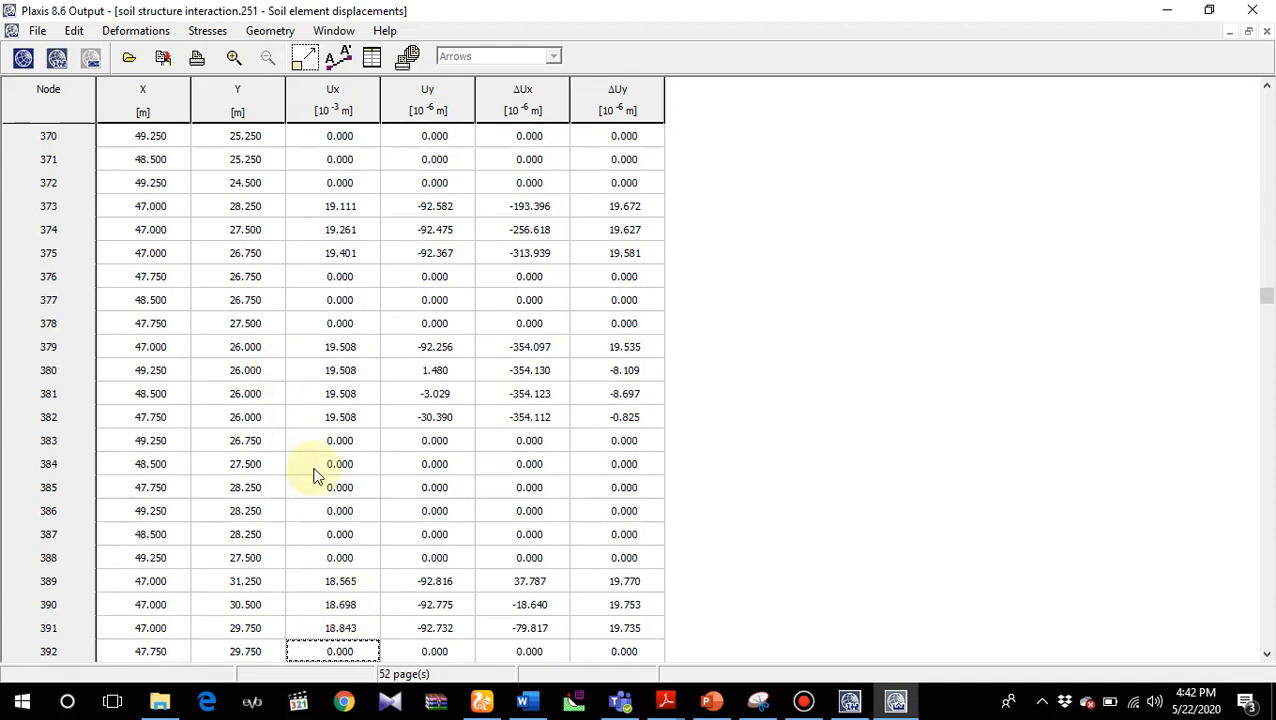
- Switch to Plaxis Curves, create a new chart and select the soil structure interaction project as the curve source
left_click(90, 60)
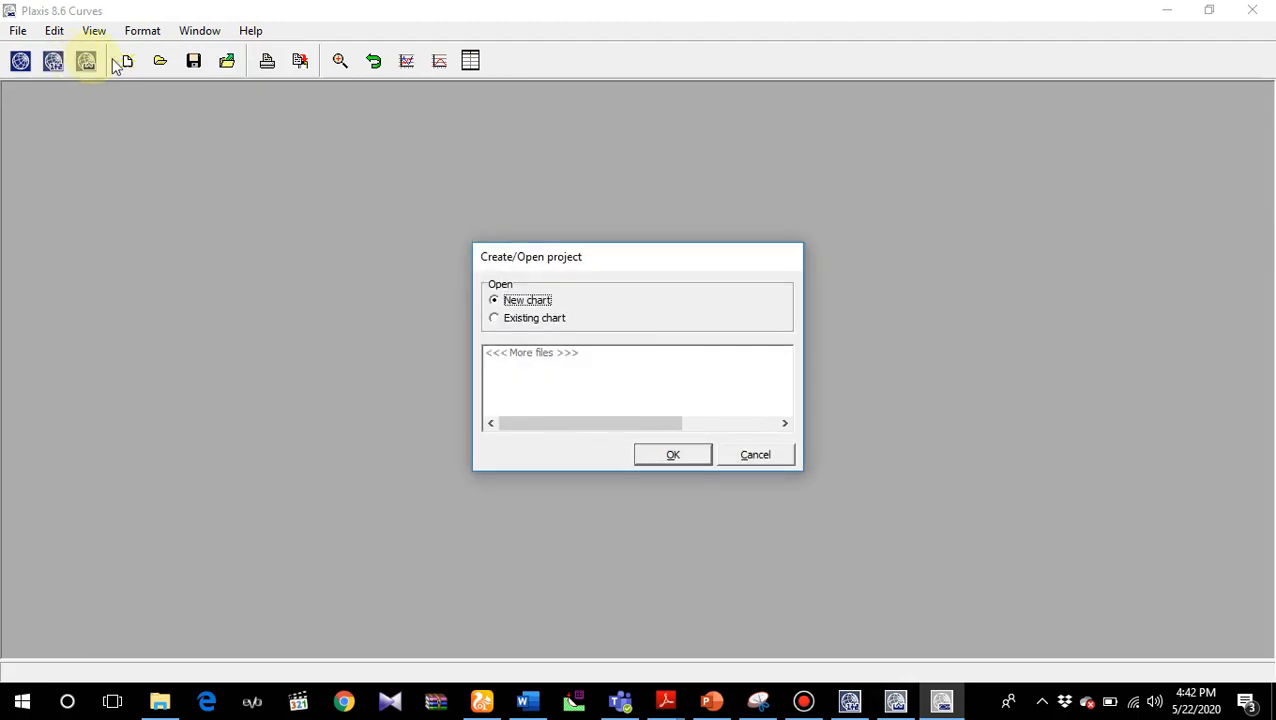
left_click(672, 457)
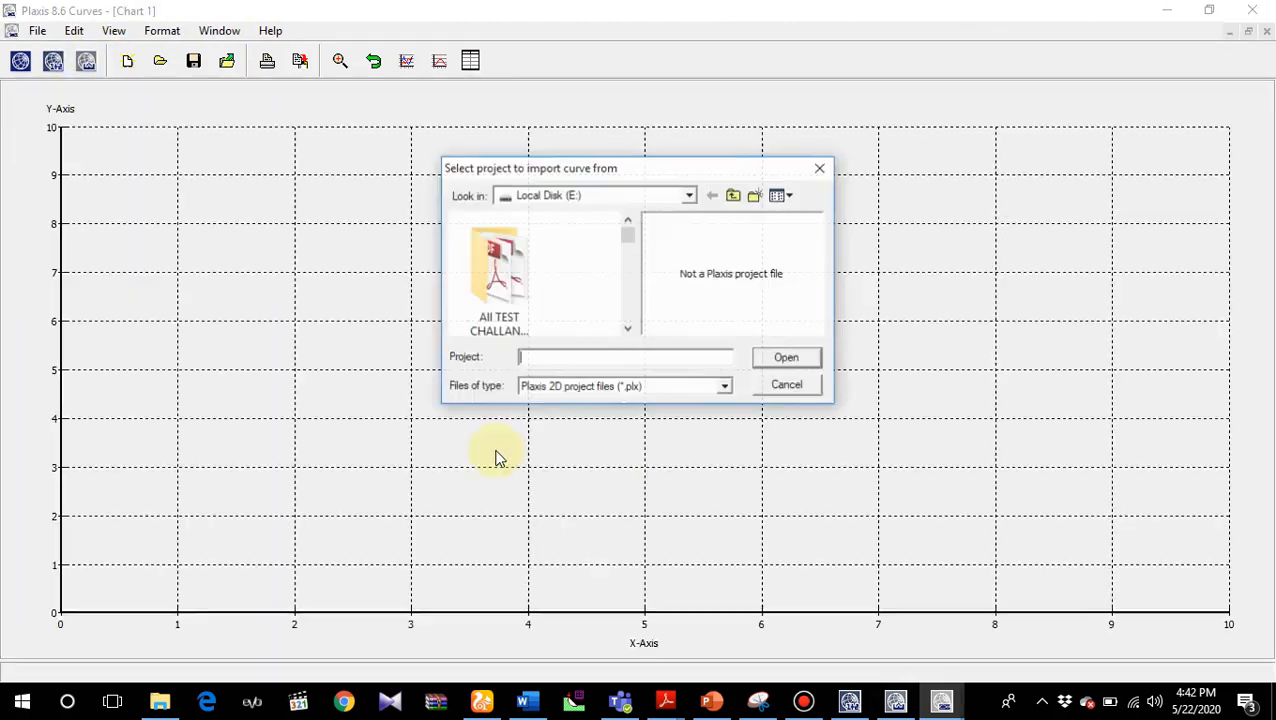
scroll(590, 292, "down", 5)
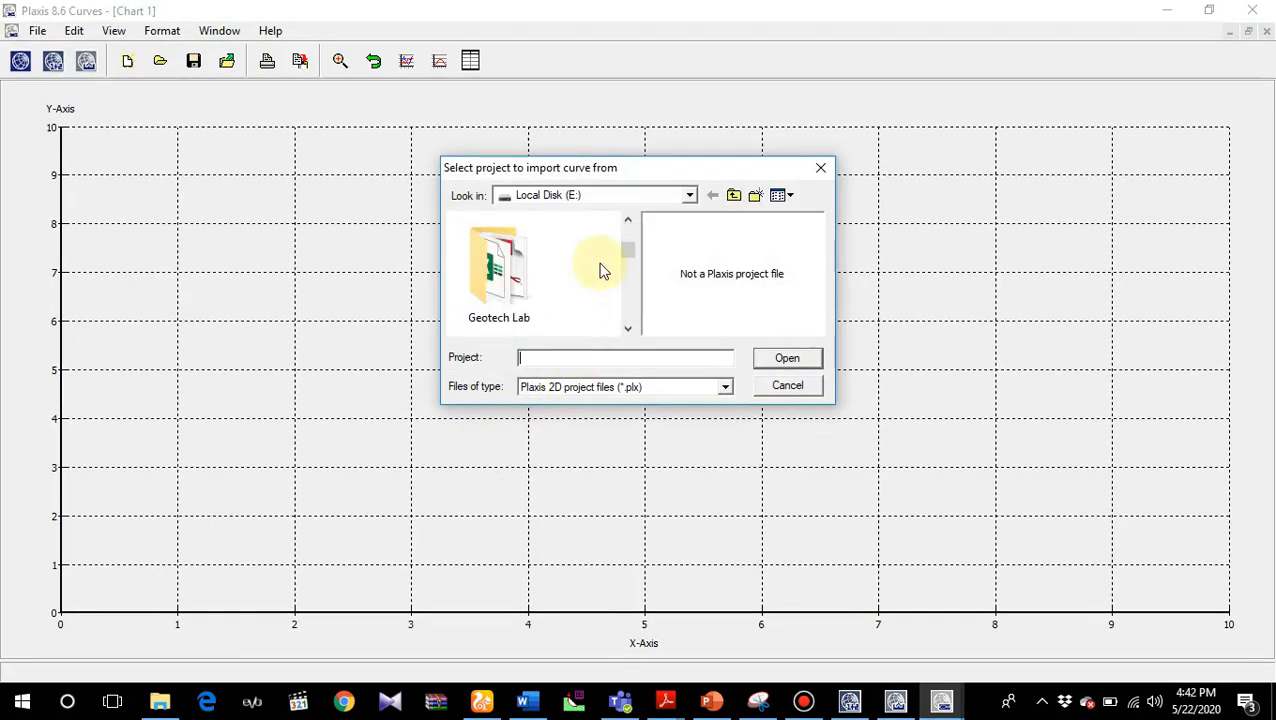
scroll(601, 270, "down", 2)
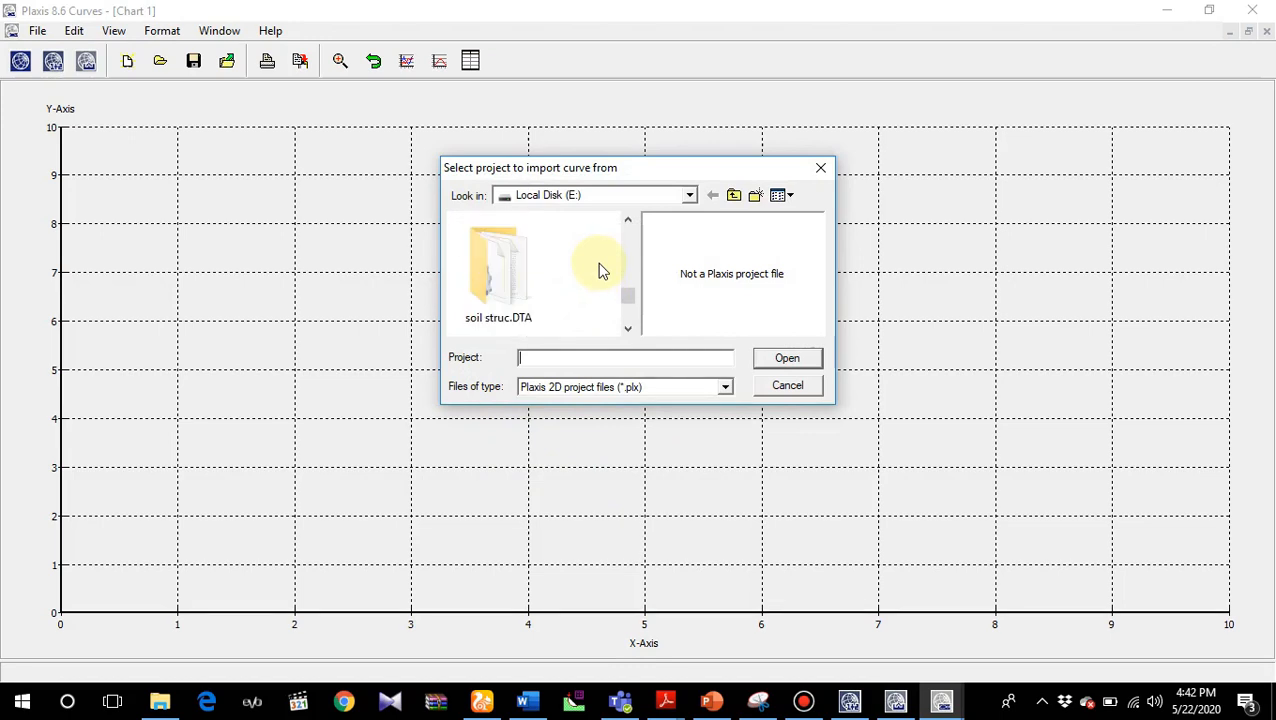
scroll(505, 283, "down", 2)
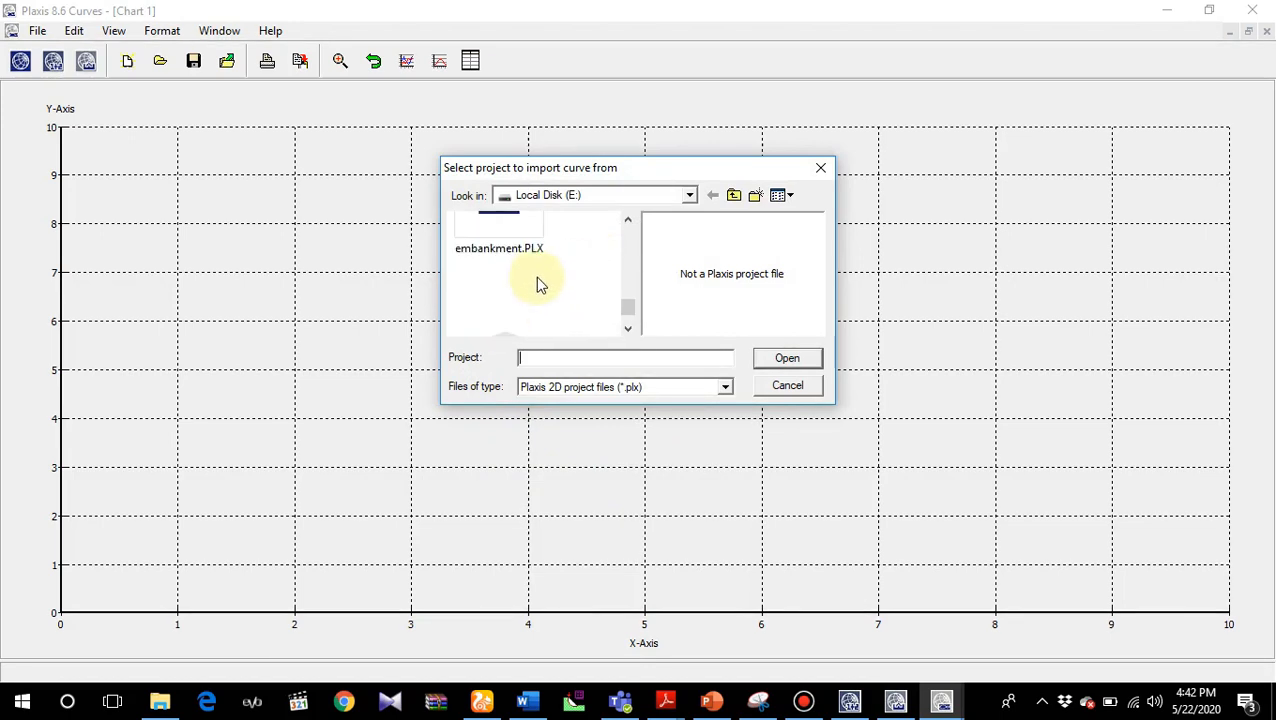
scroll(535, 290, "down", 2)
double_click(510, 308)
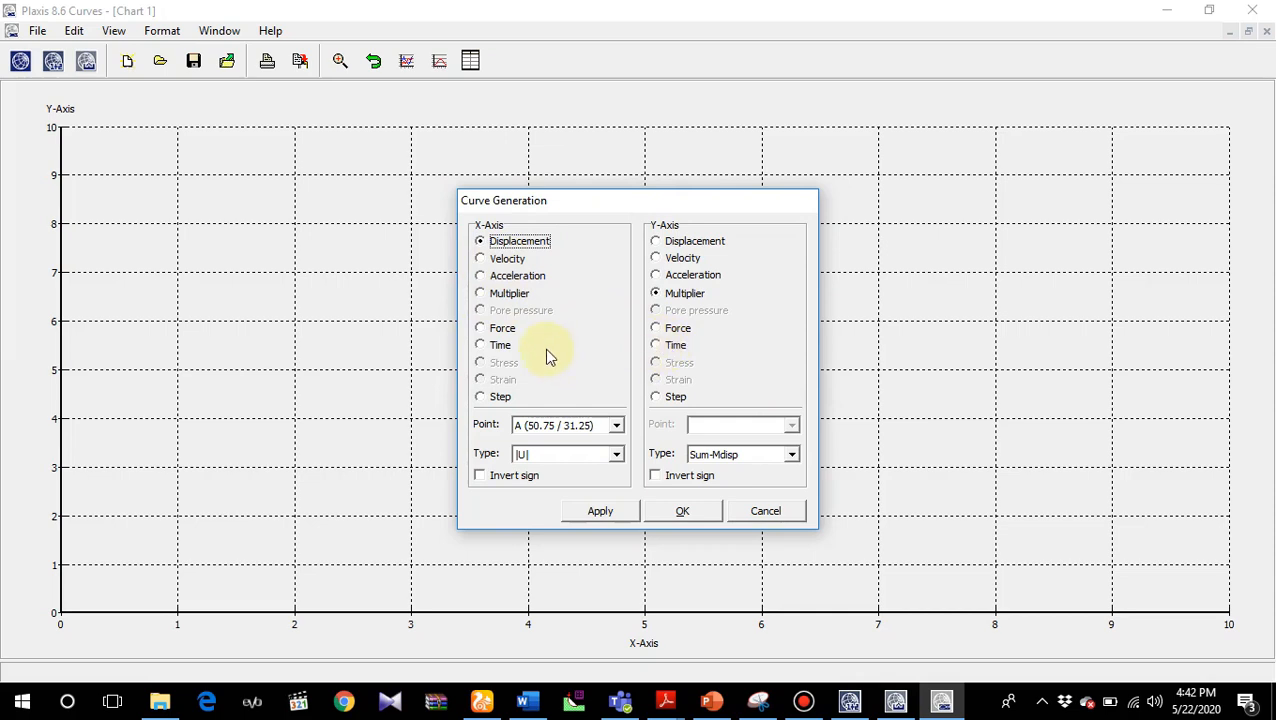
- Generate a curve of total displacement |U| at point A (50.75 / 31.25) against dynamic time
left_click(481, 345)
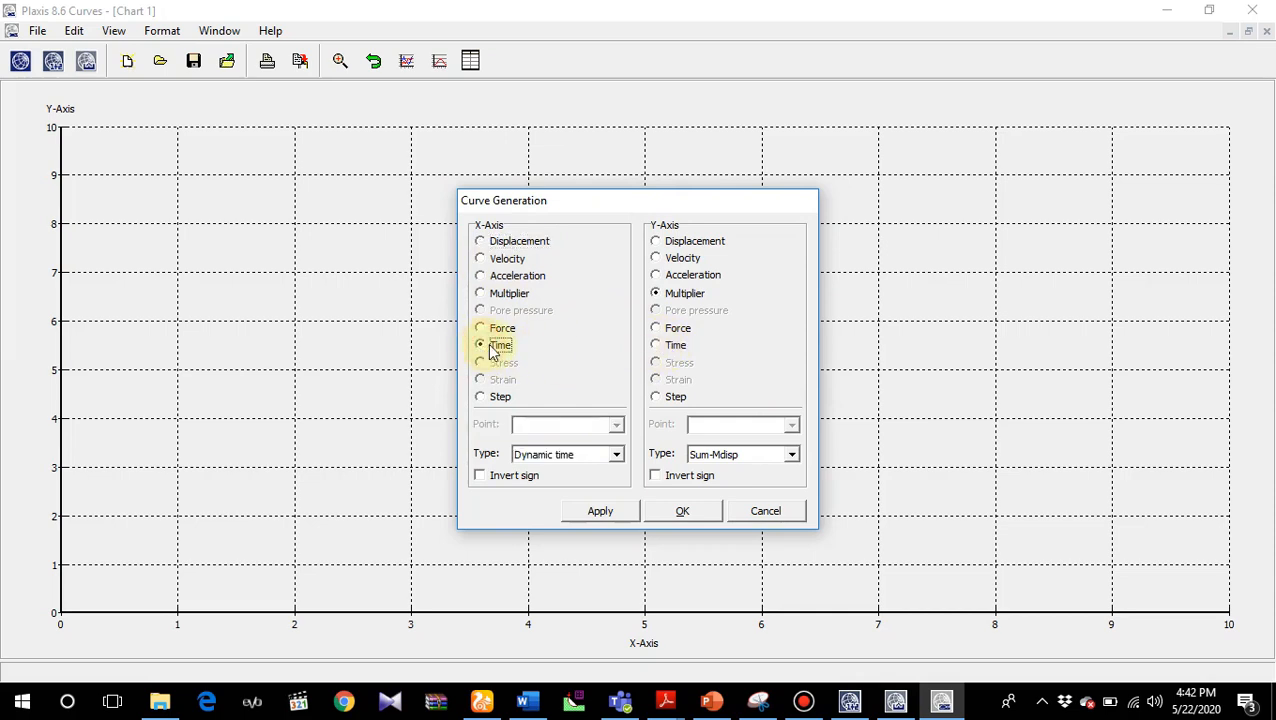
left_click(657, 243)
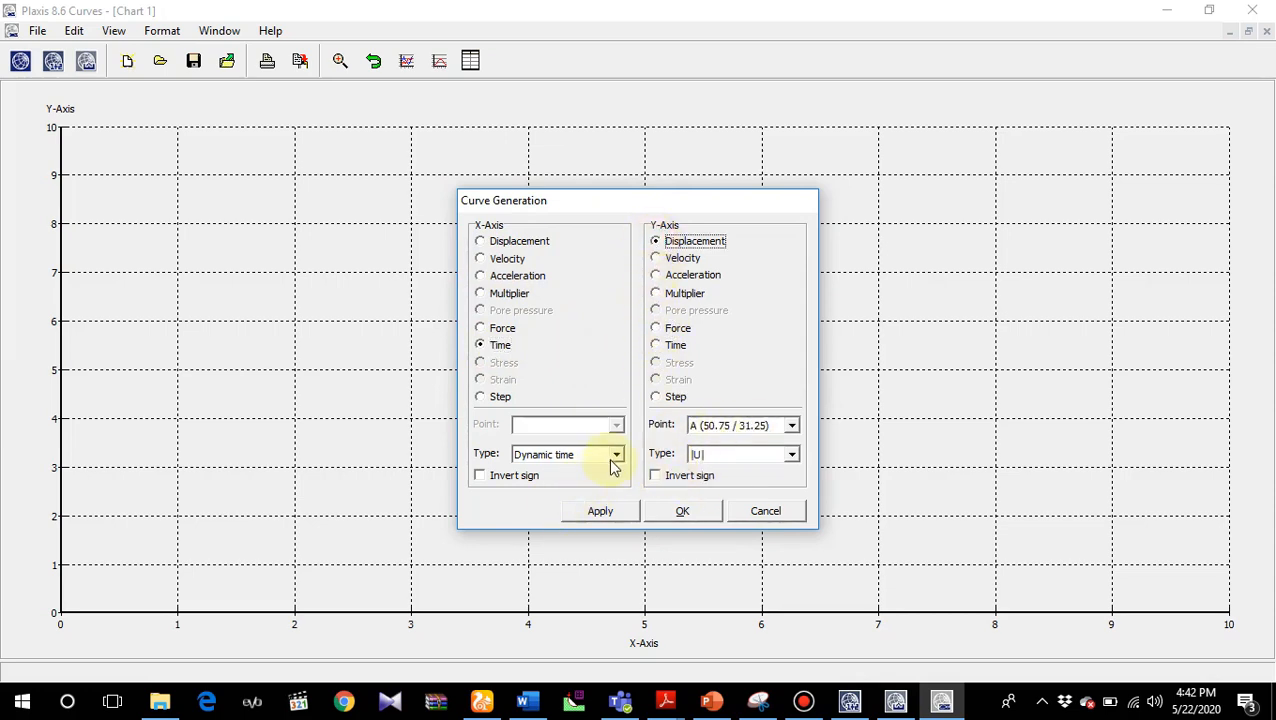
left_click(683, 511)
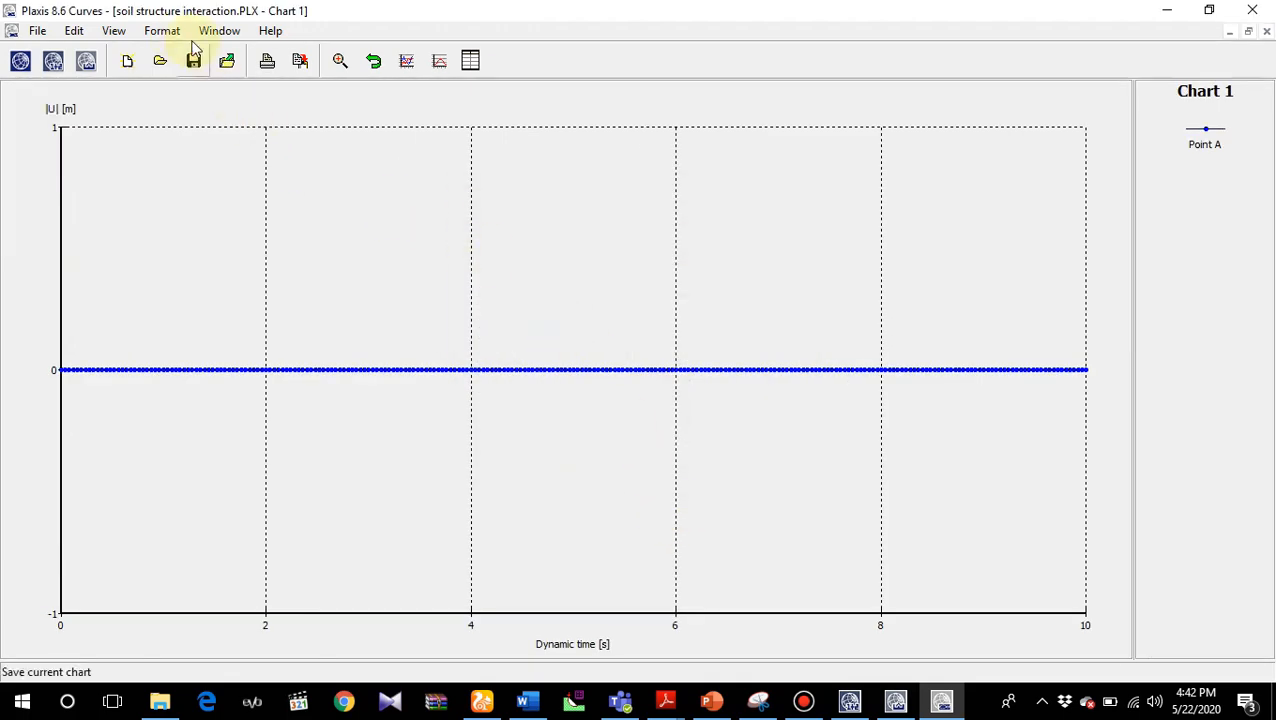
- Regenerate the existing curve to plot the total displacement |U| of point B (50.75 / 18.00) against dynamic time
left_click(162, 30)
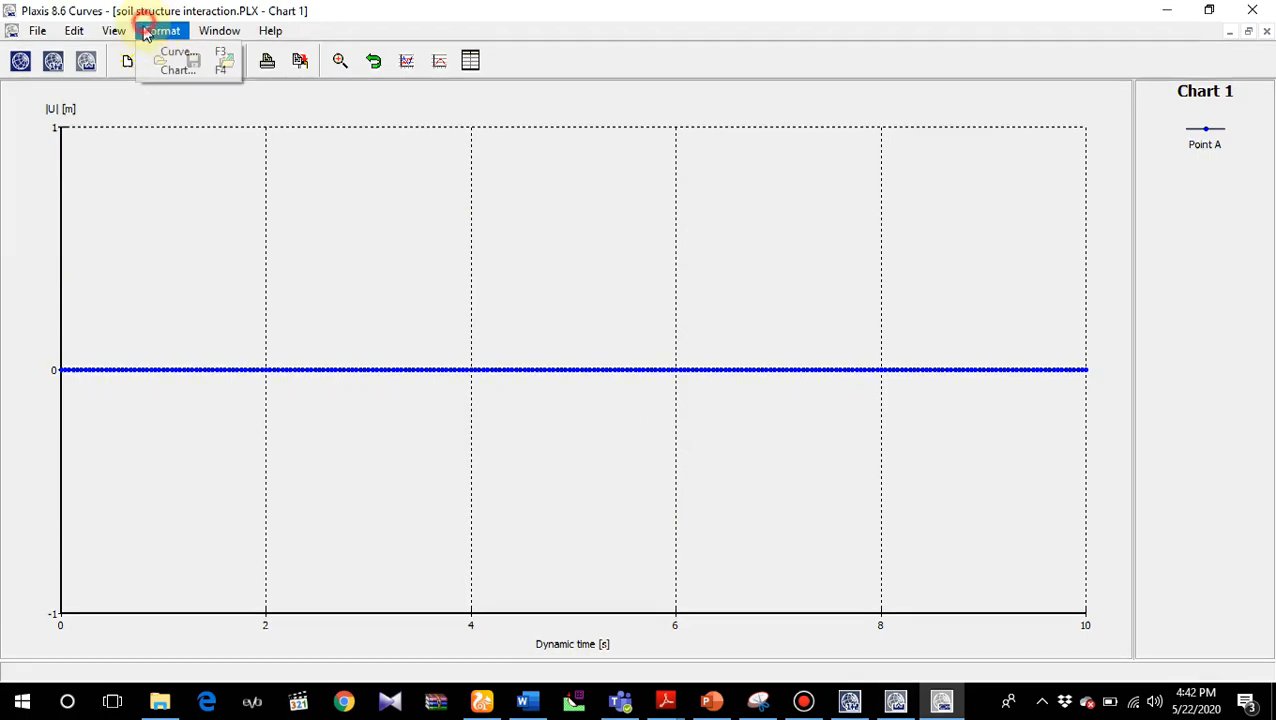
left_click(172, 50)
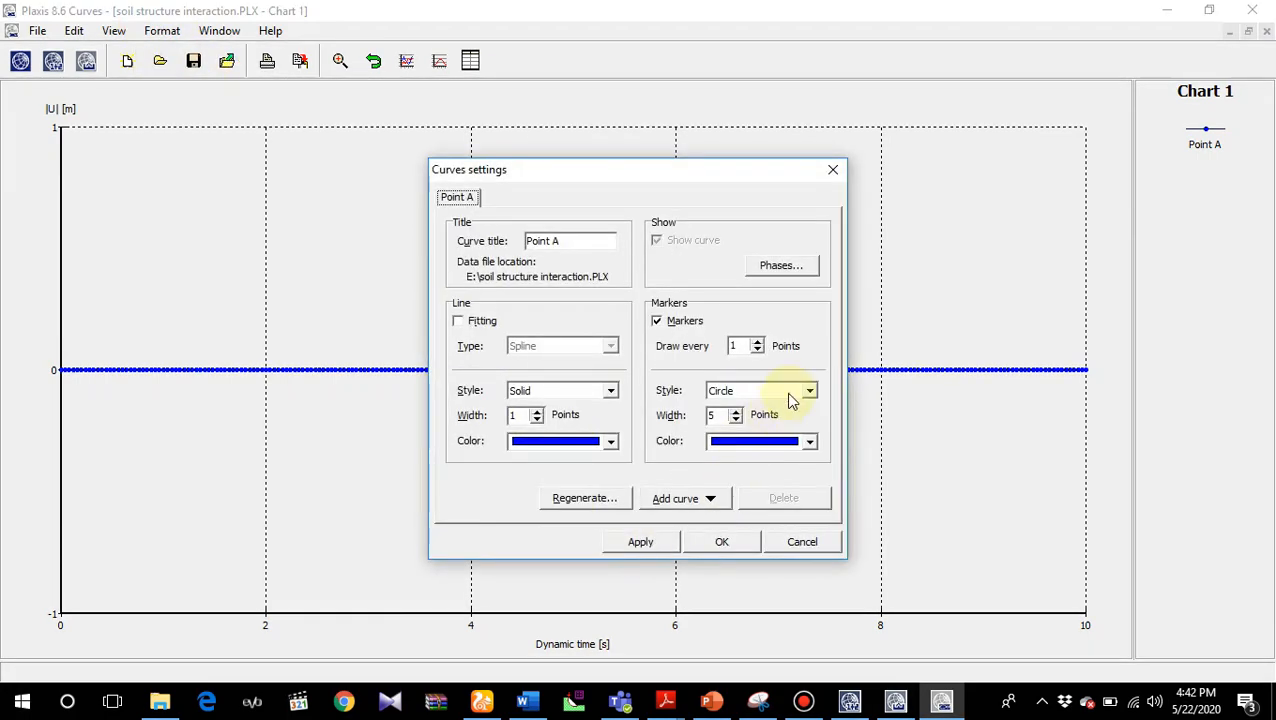
left_click(590, 500)
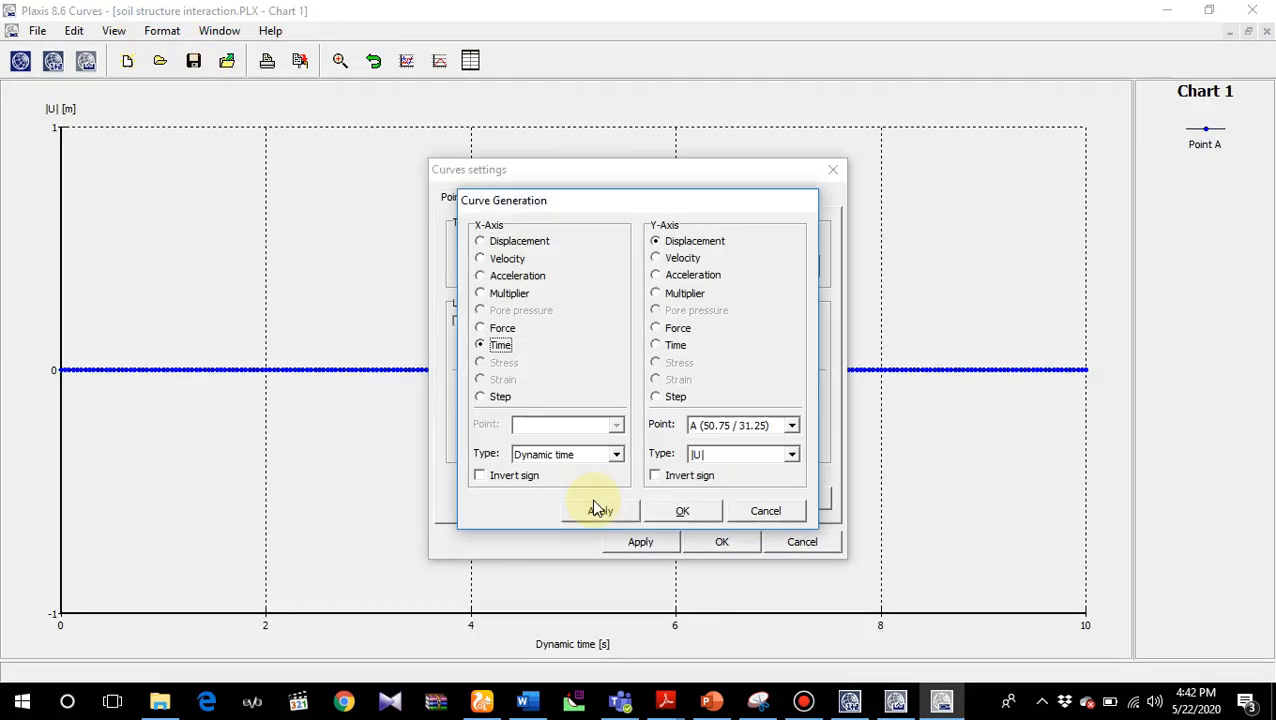
left_click(791, 425)
left_click(745, 454)
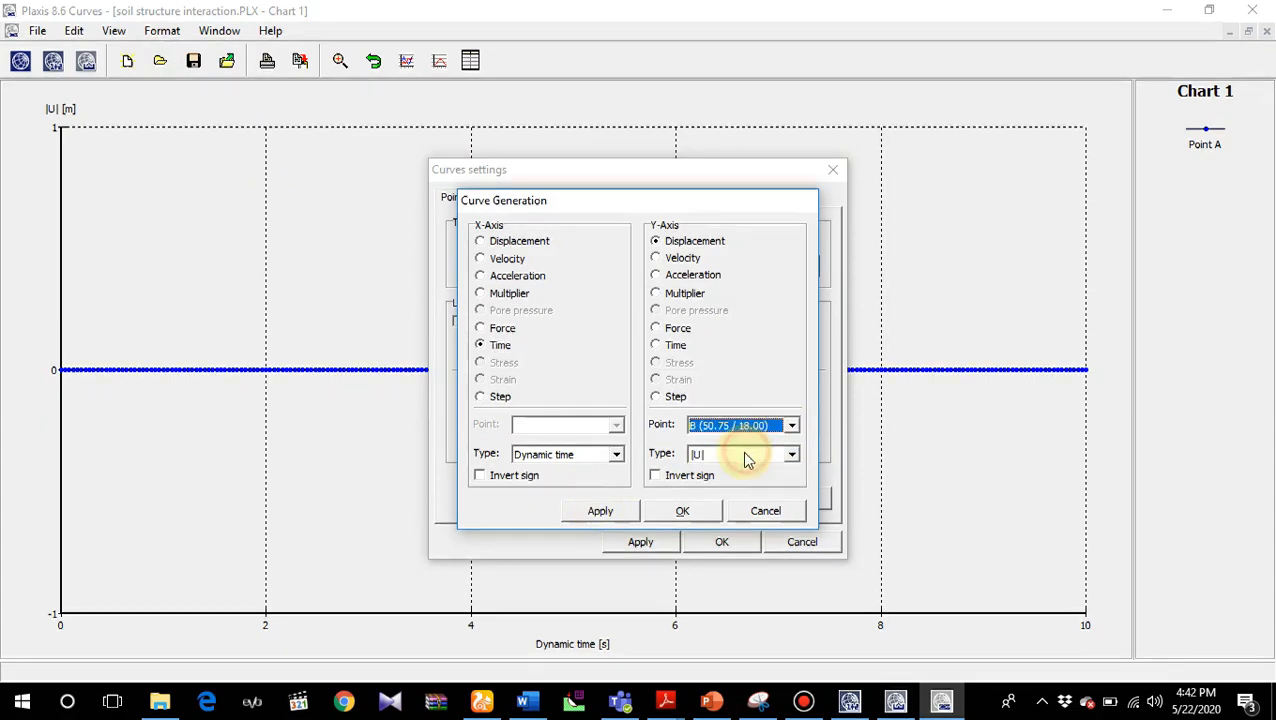
left_click(683, 511)
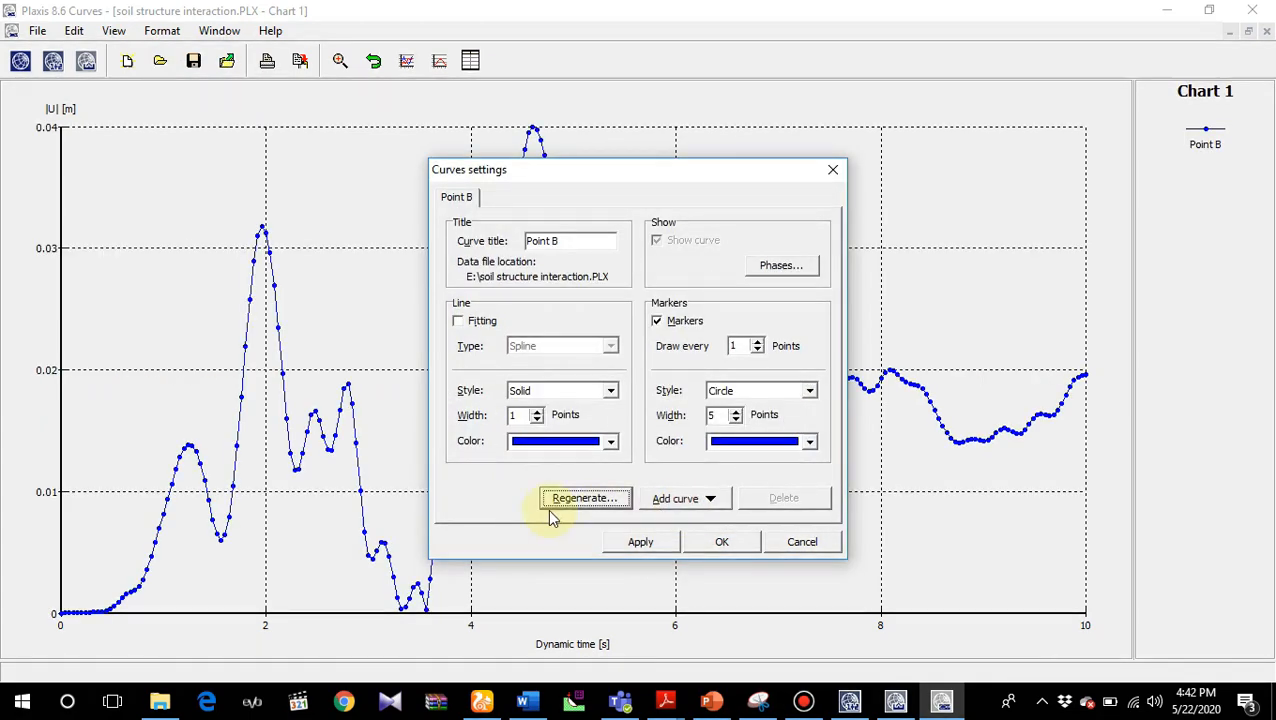
mouse_move(683, 175)
left_mouse_down()
mouse_move(777, 252)
mouse_move(1085, 265)
mouse_move(1037, 238)
left_mouse_up()
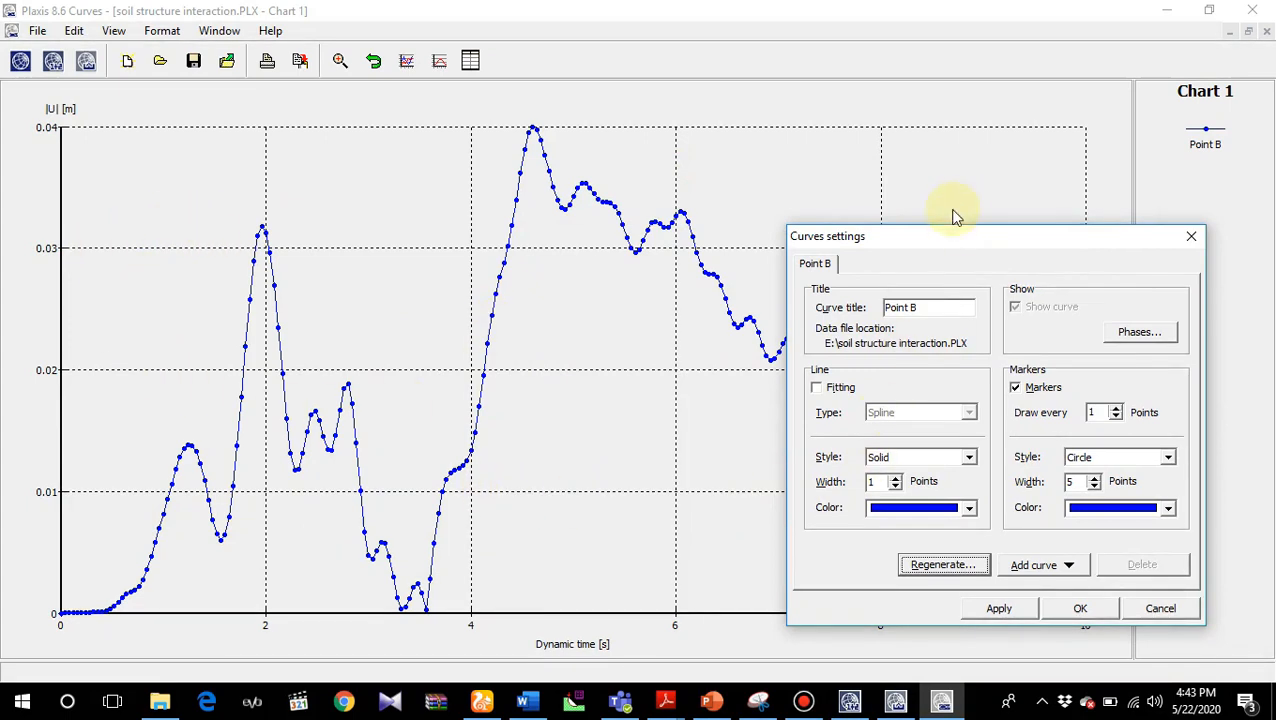
left_click_drag(955, 243, 538, 185)
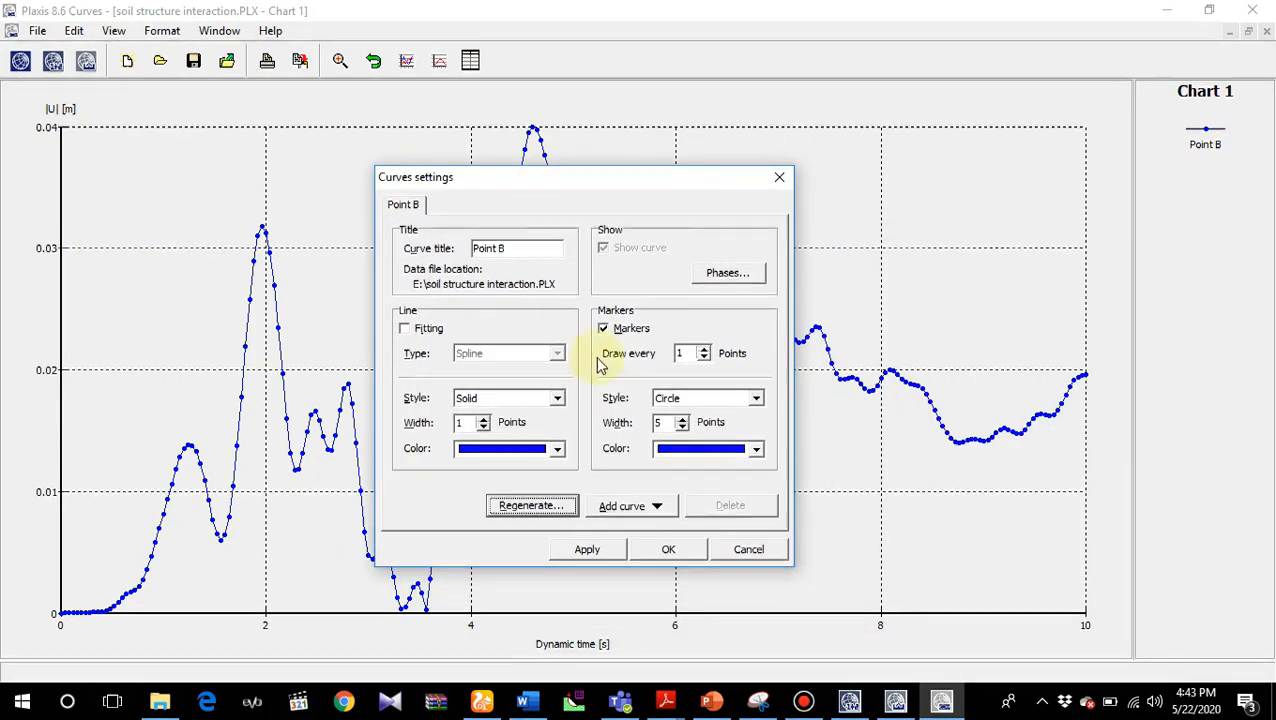
- Add a second curve showing the horizontal displacement Ux of point C (48.97 / 1.61) against dynamic time, and close the curve settings
left_click(617, 507)
left_click(654, 530)
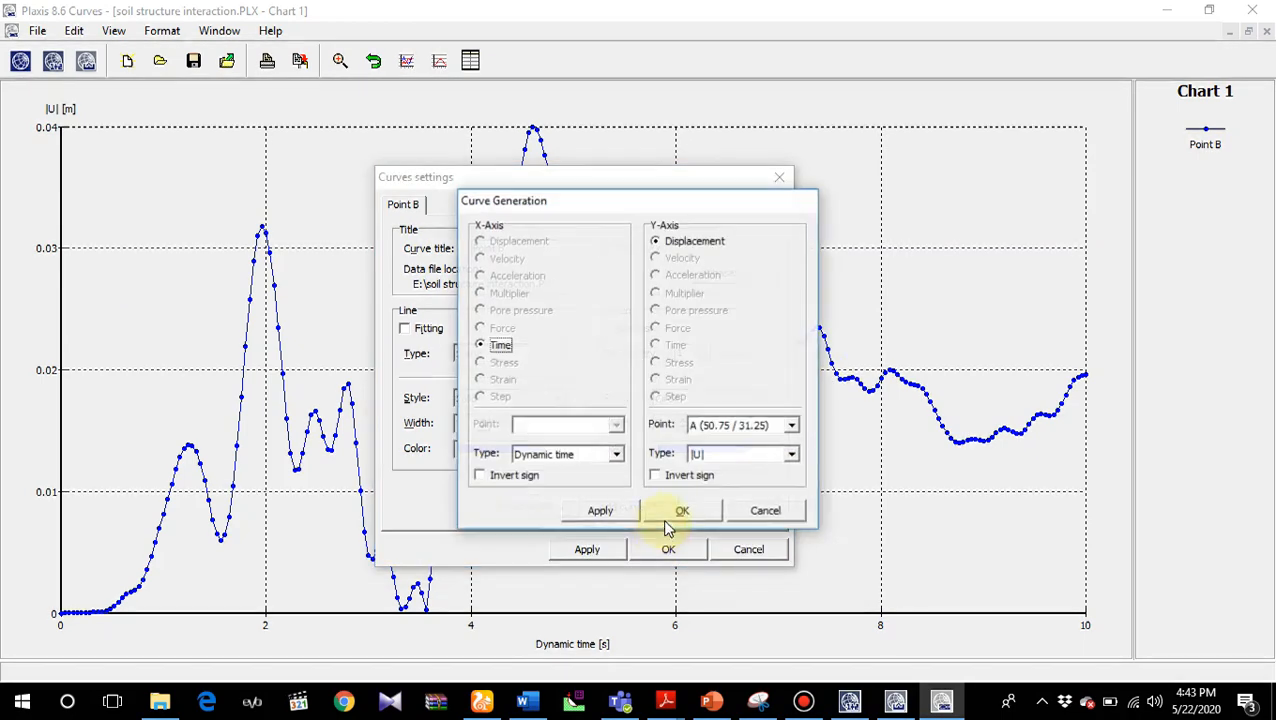
left_click(791, 428)
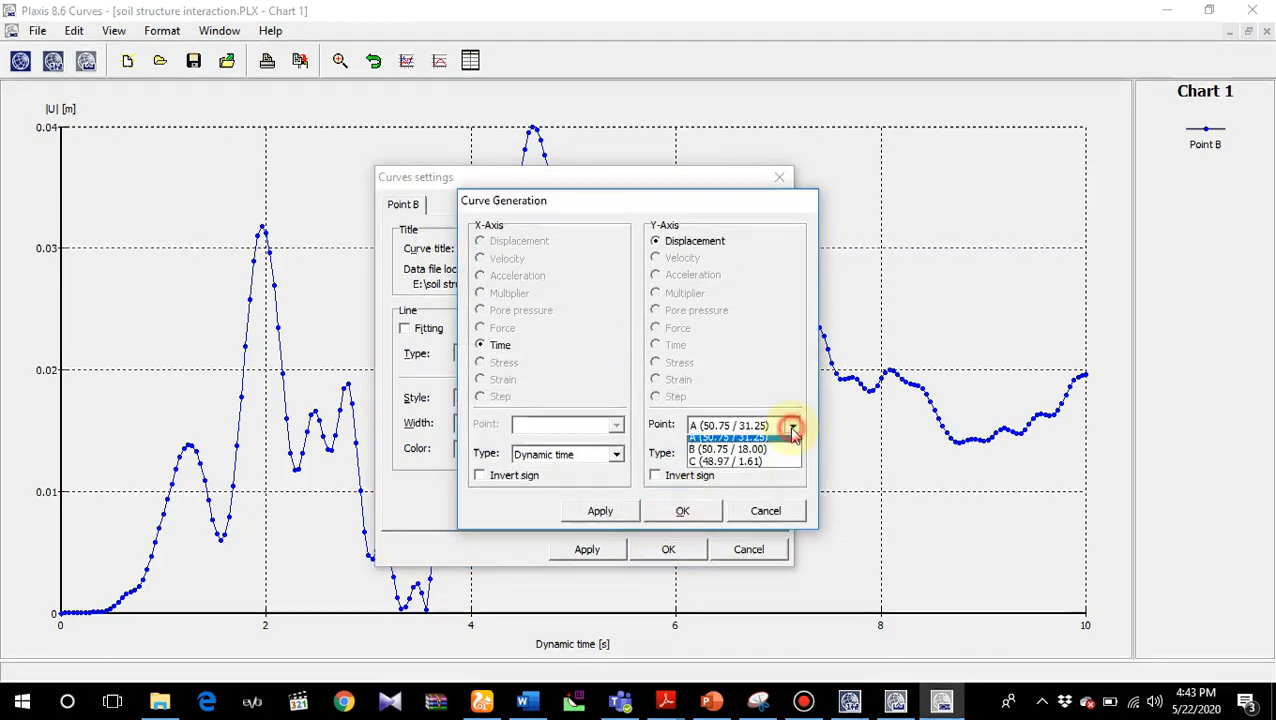
left_click(743, 468)
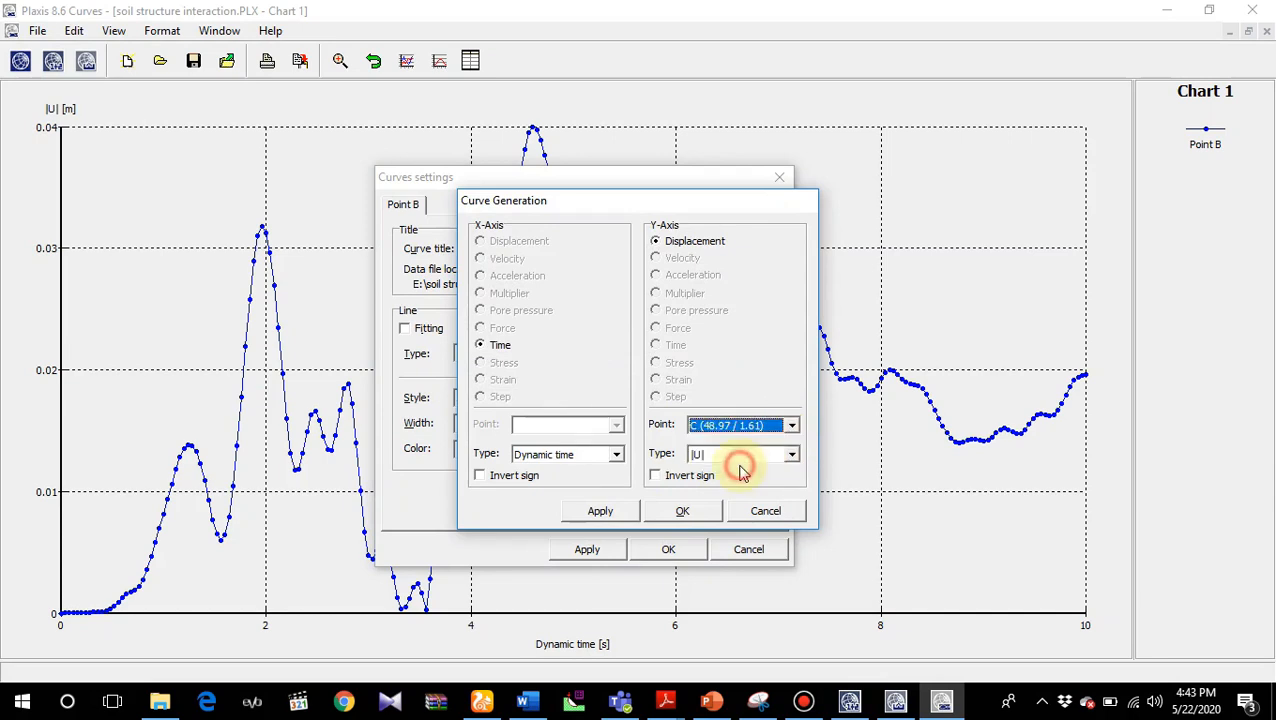
left_click(791, 456)
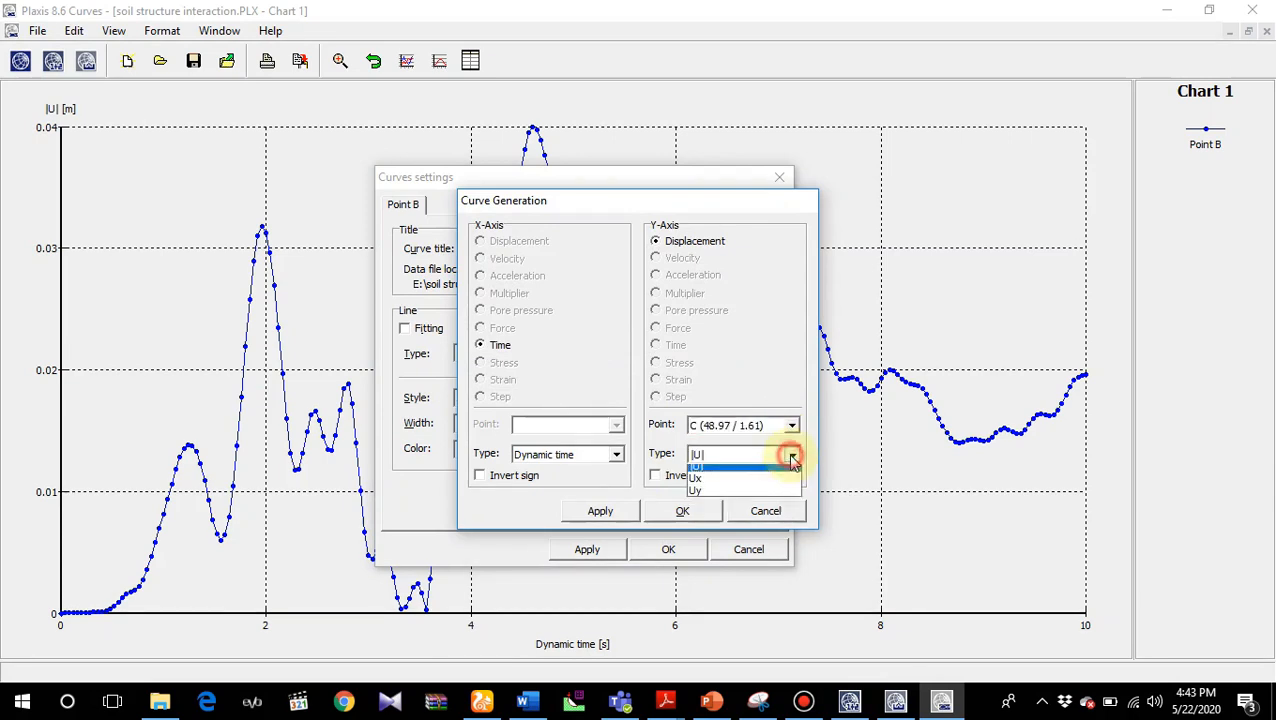
left_click(722, 479)
left_click(682, 512)
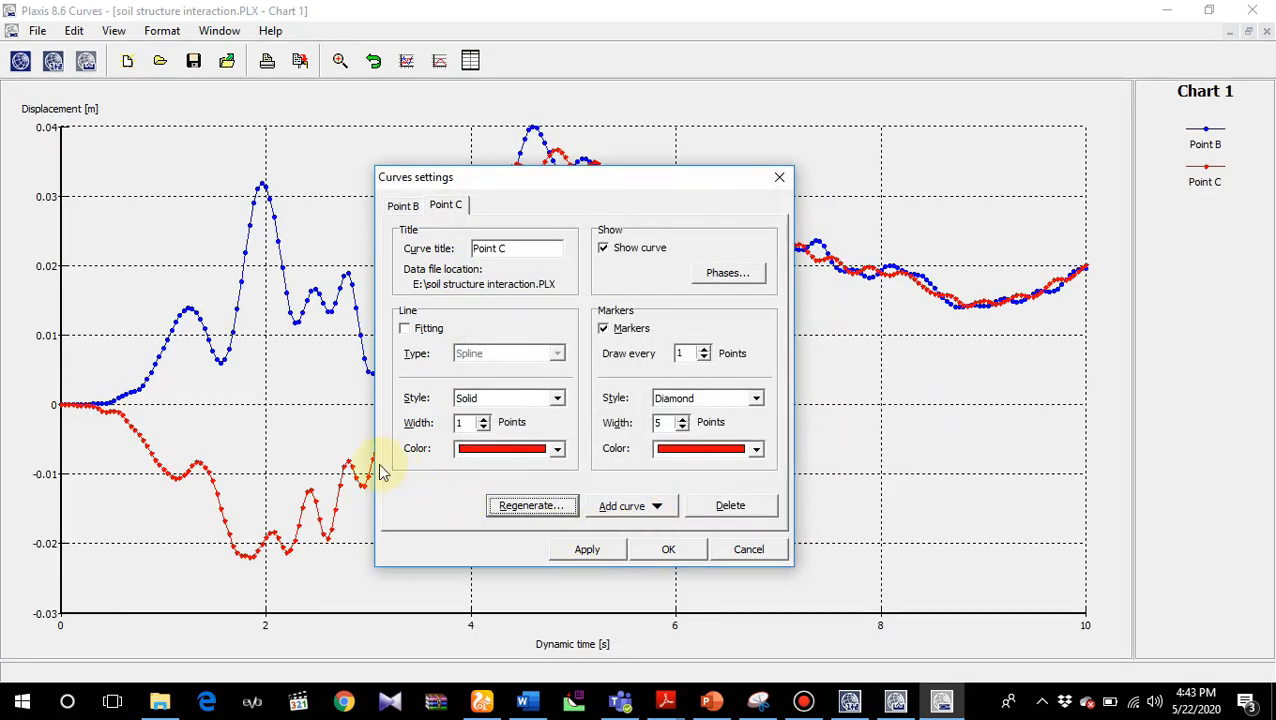
left_click(668, 549)
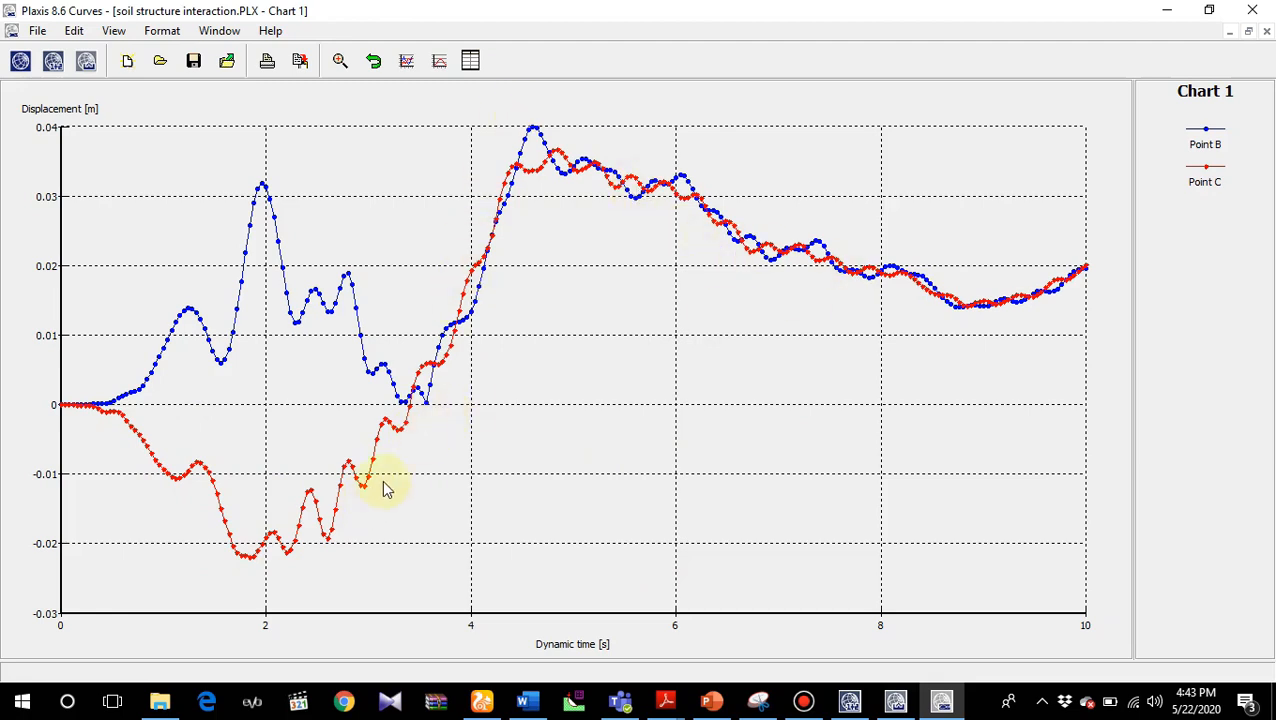
mouse_move(369, 492)
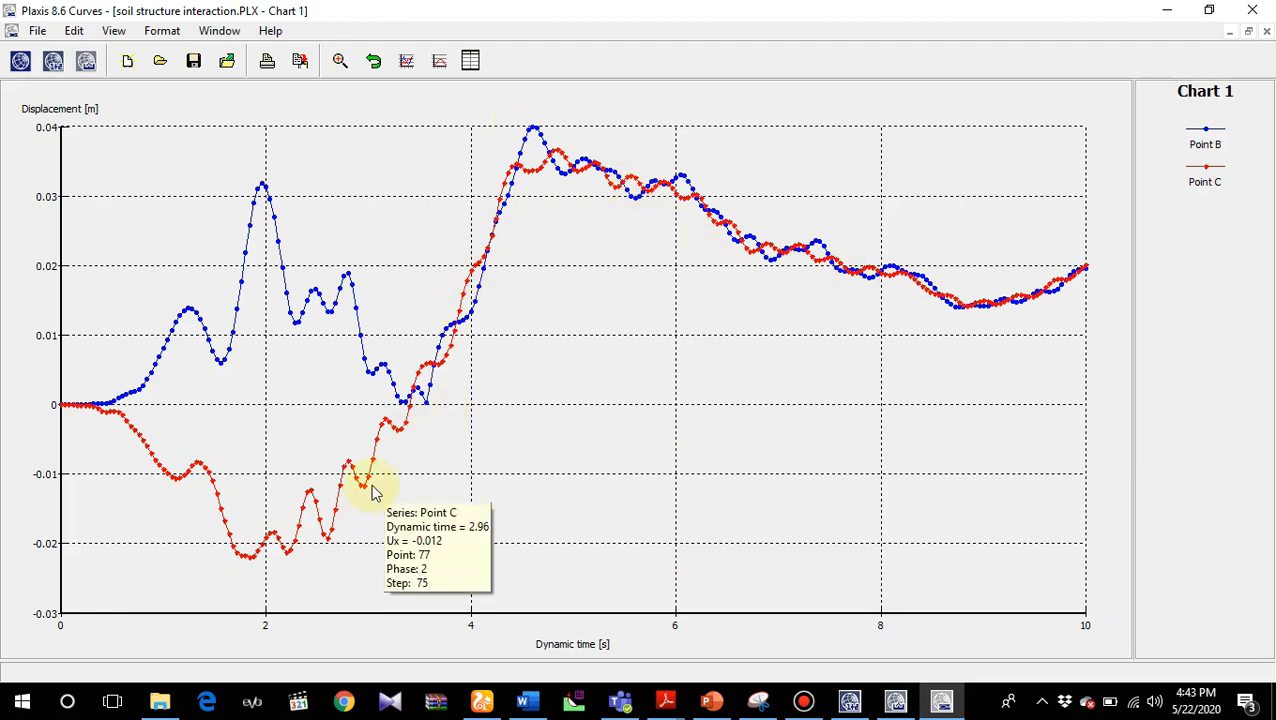